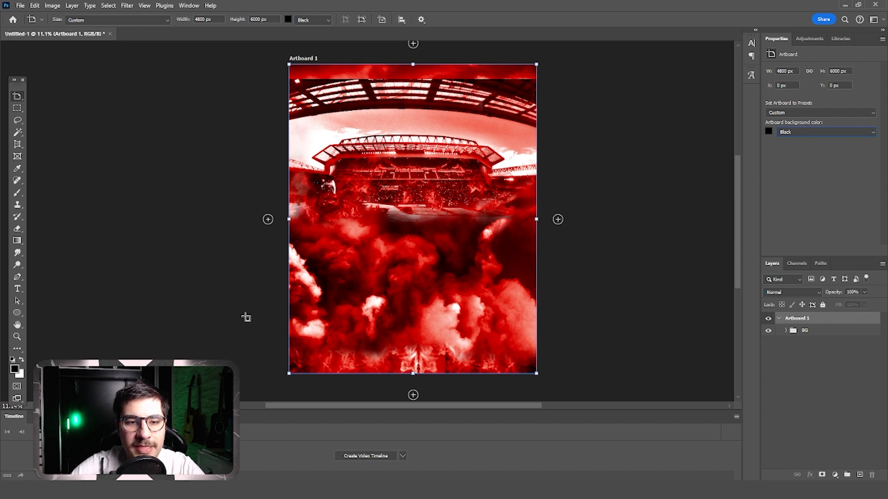
# Hide the BG group and set the artboard's background color to Transparent.
pyautogui.click(18, 109)
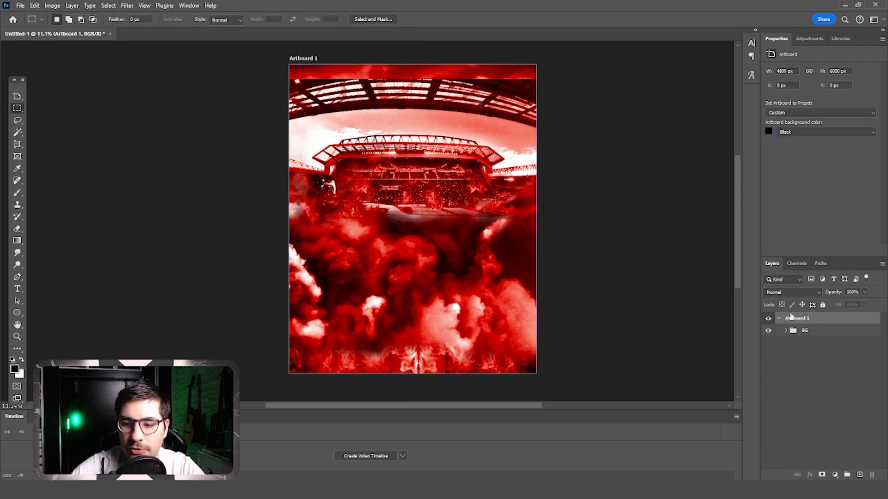
pyautogui.click(797, 331)
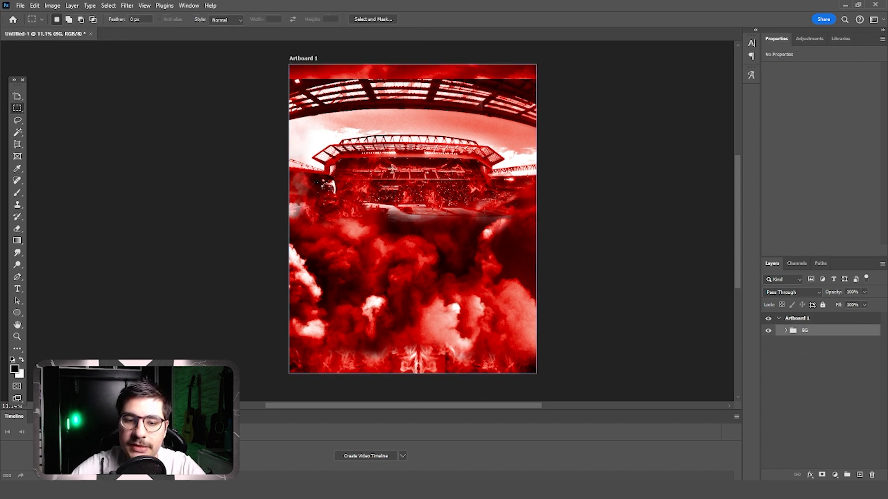
pyautogui.click(768, 331)
pyautogui.click(806, 318)
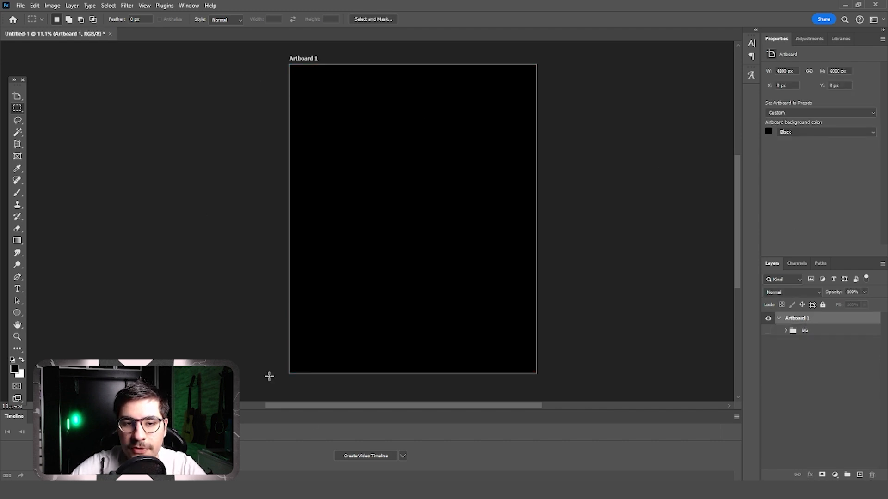
pyautogui.click(822, 130)
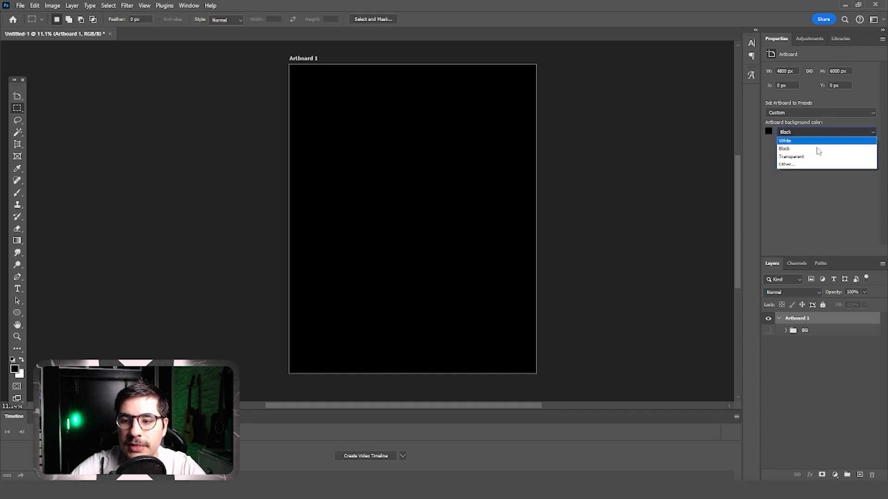
pyautogui.click(812, 156)
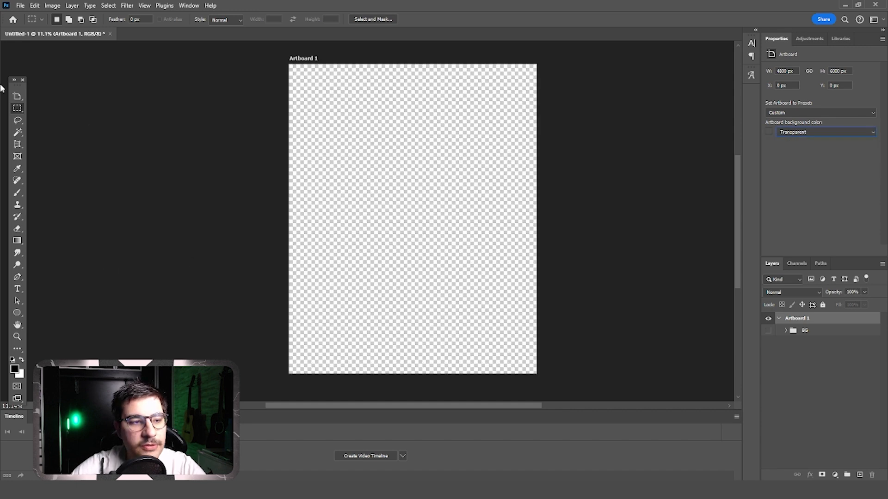
# Show the BG group and hide it again to compare it with the transparent artboard.
pyautogui.click(812, 331)
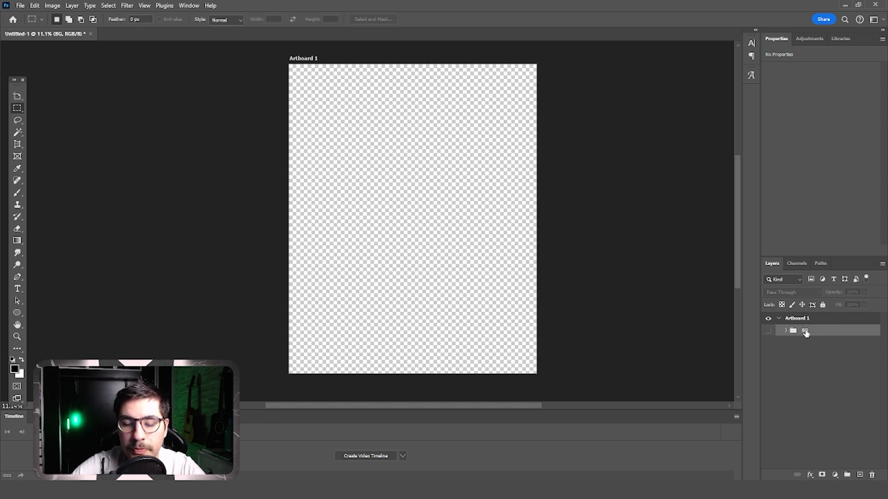
pyautogui.click(768, 331)
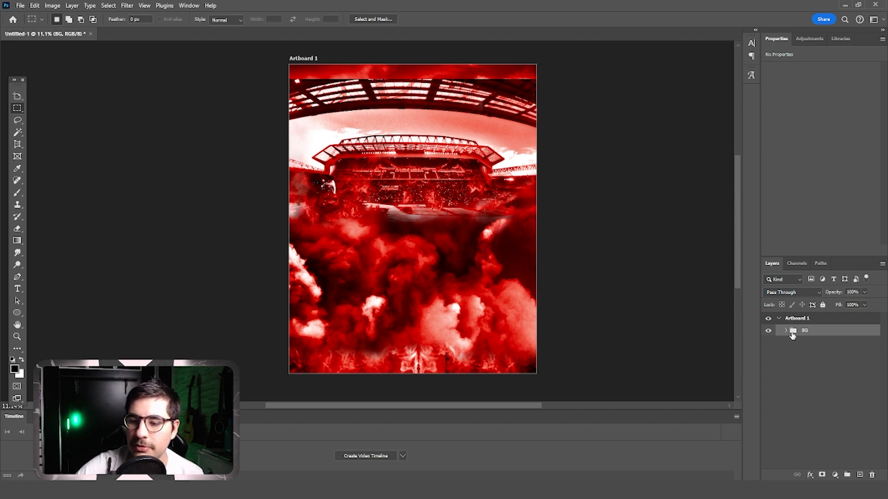
pyautogui.click(769, 331)
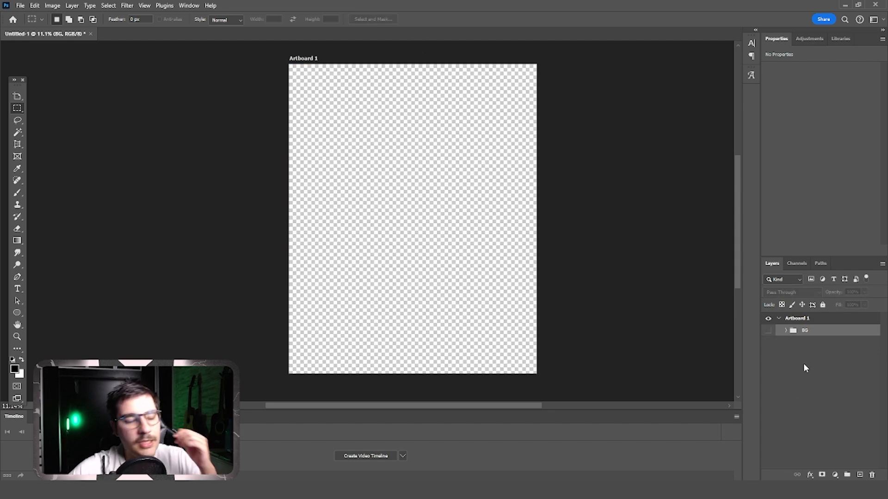
# Add a black 000000 Solid Color fill layer and place it beneath the BG group.
pyautogui.click(839, 380)
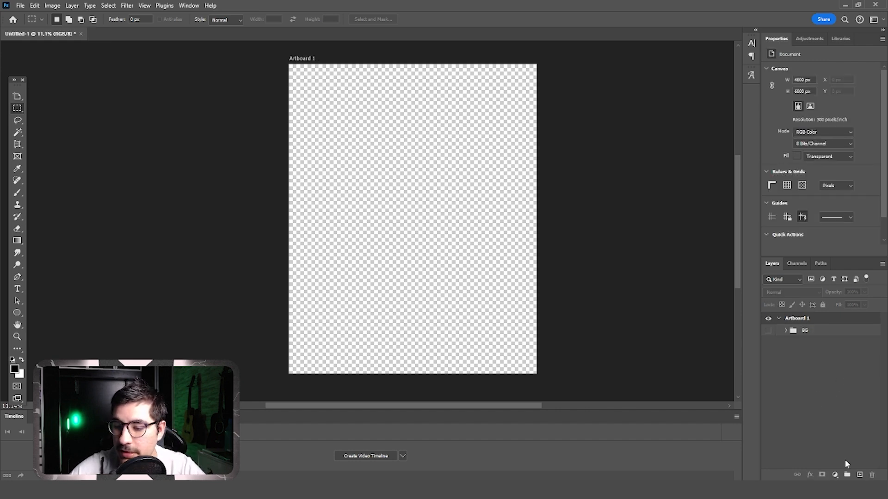
pyautogui.click(834, 474)
pyautogui.click(821, 313)
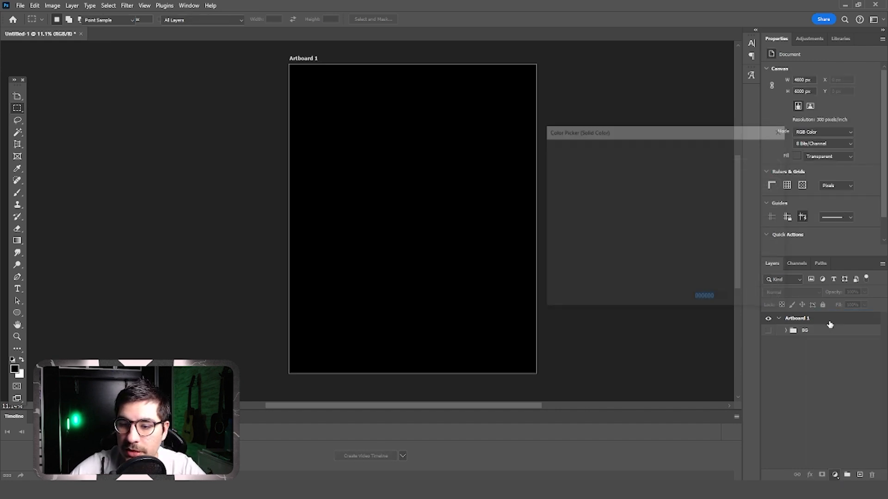
pyautogui.click(758, 147)
pyautogui.moveTo(841, 331); pyautogui.dragTo(838, 356)
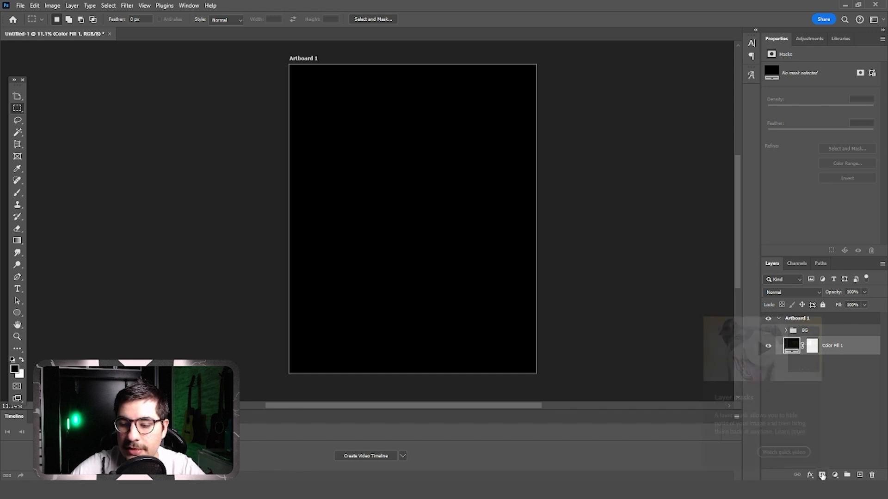
# Make the BG group visible above the black fill and add a layer mask to it.
pyautogui.click(801, 362)
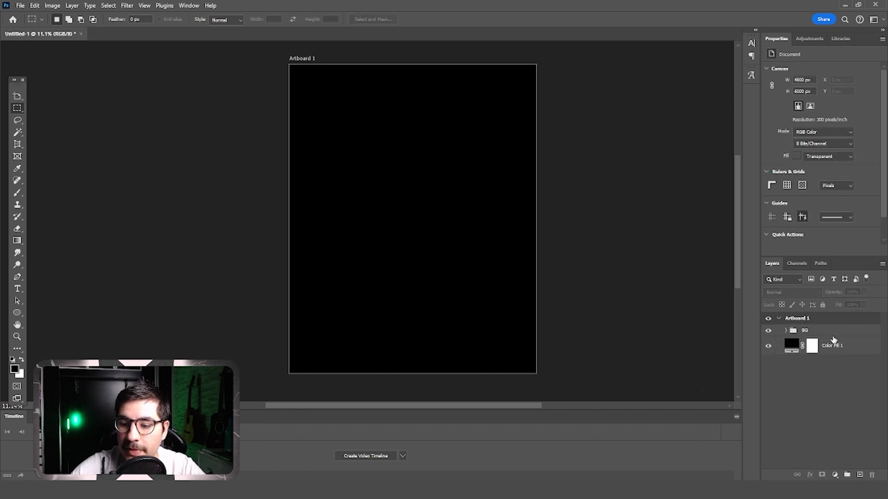
pyautogui.click(831, 334)
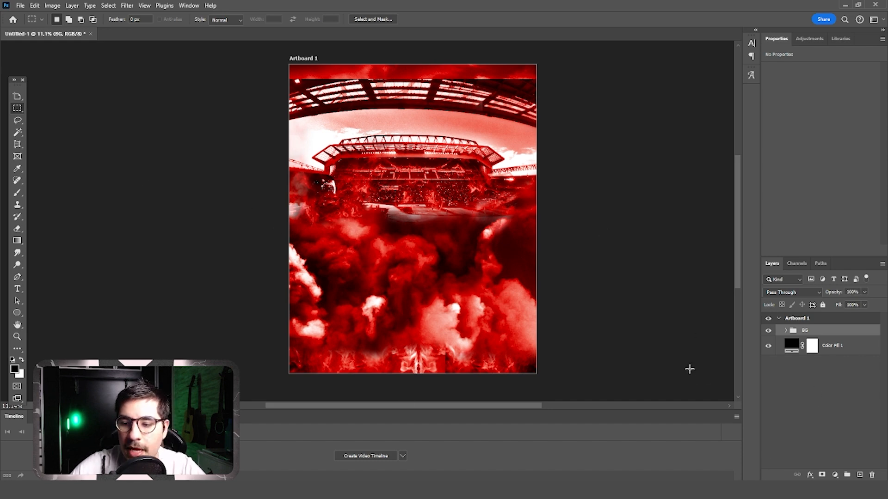
pyautogui.click(822, 475)
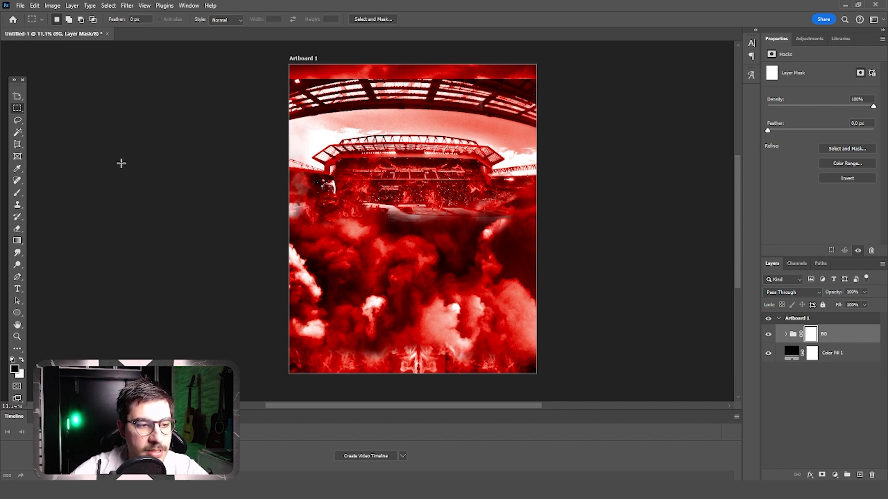
# Try masking out the stadium roof with a black Hard Round brush stroke across the artboard's upper edge.
pyautogui.press('b')
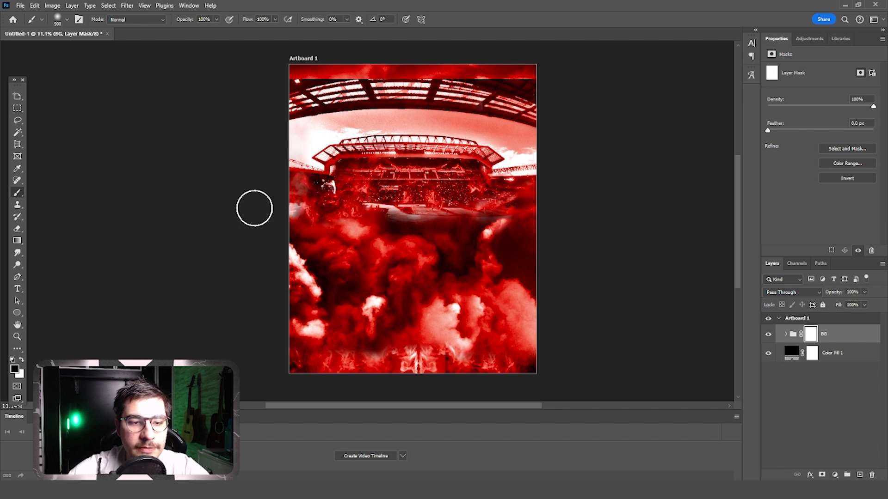
pyautogui.click(66, 21)
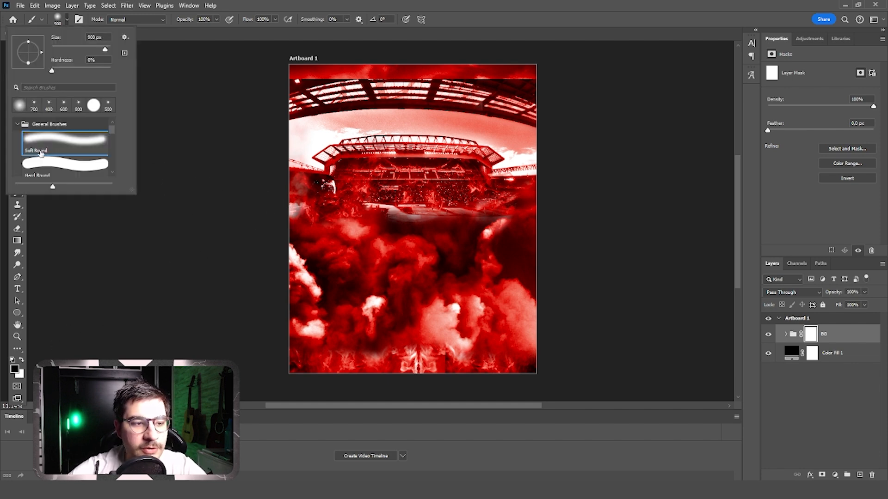
pyautogui.click(79, 166)
pyautogui.click(241, 152)
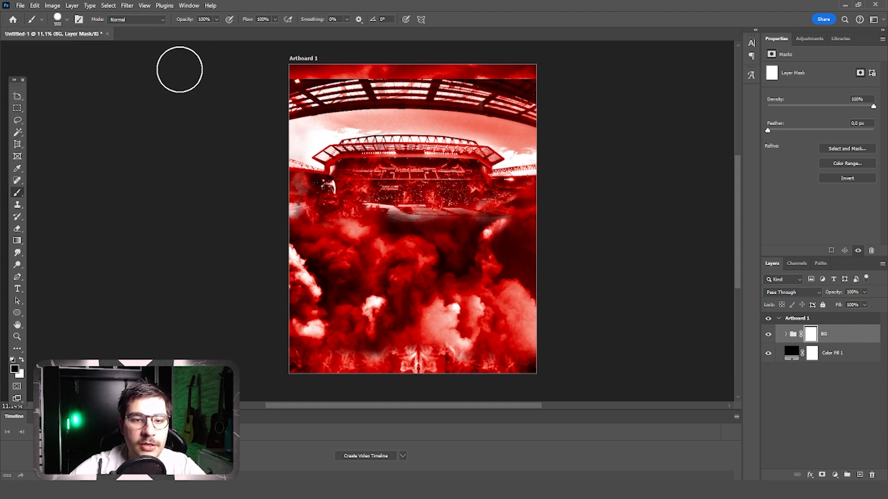
pyautogui.moveTo(185, 84); pyautogui.dragTo(621, 91)
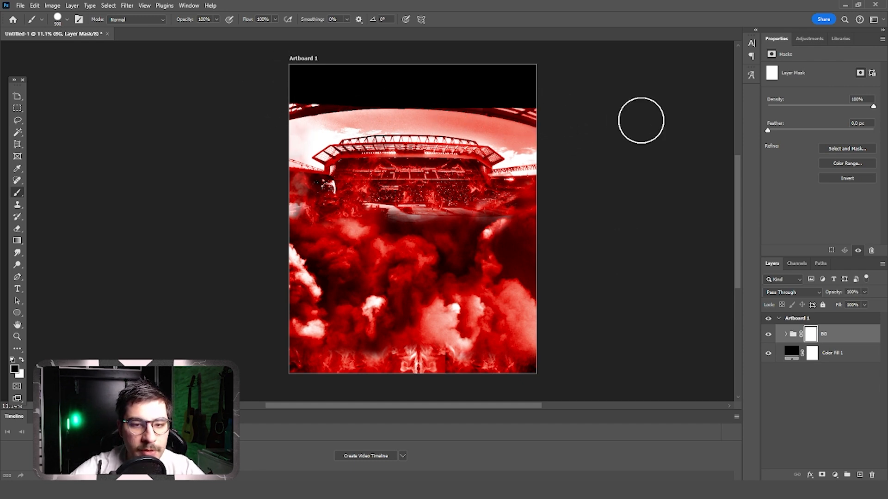
# Undo the hard mask stroke and switch the brush back to Soft Round.
pyautogui.hotkey('ctrl', 'z')
pyautogui.click(67, 19)
pyautogui.click(70, 142)
pyautogui.click(207, 151)
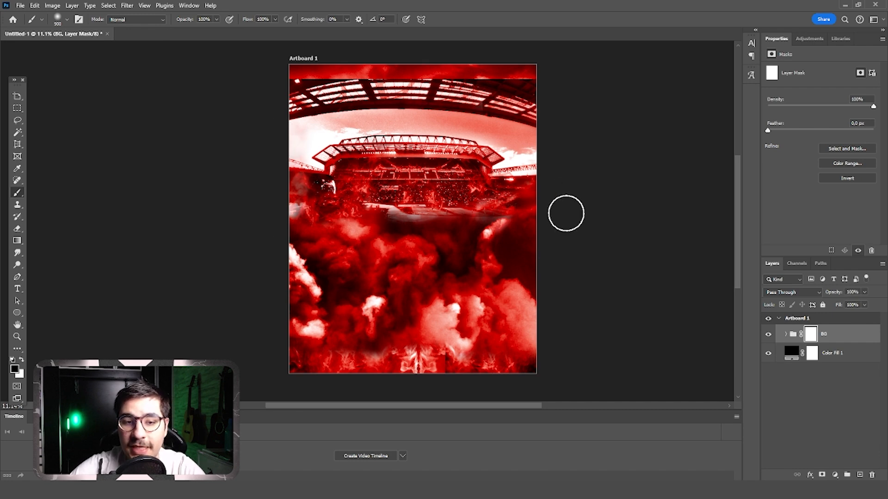
# Create a new layer above the BG group and paint loose soft white strokes over the stadium and smoke.
pyautogui.click(859, 474)
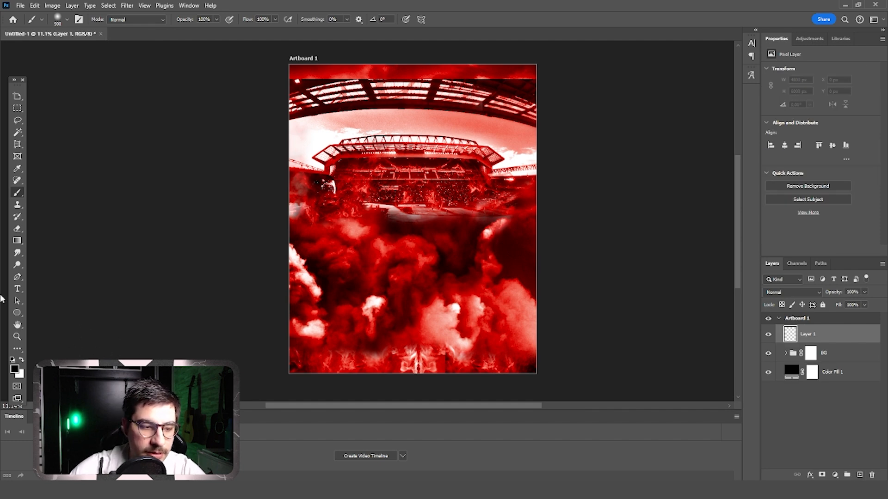
pyautogui.press('v')
pyautogui.press('b')
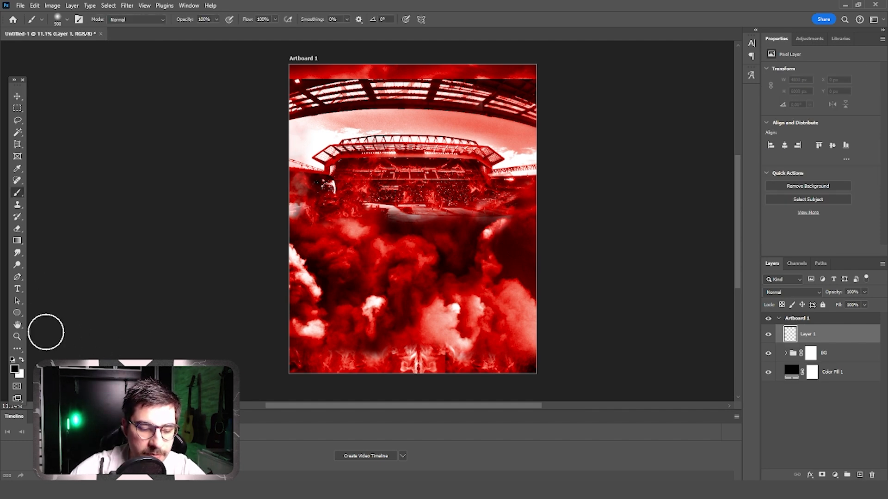
pyautogui.click(22, 362)
pyautogui.moveTo(409, 125); pyautogui.dragTo(398, 302)
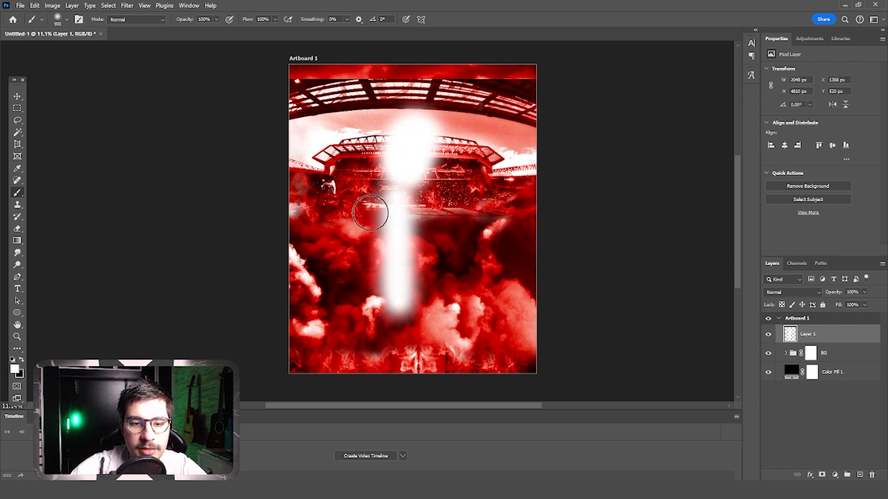
pyautogui.moveTo(343, 177); pyautogui.dragTo(313, 218)
pyautogui.moveTo(506, 190); pyautogui.dragTo(520, 226)
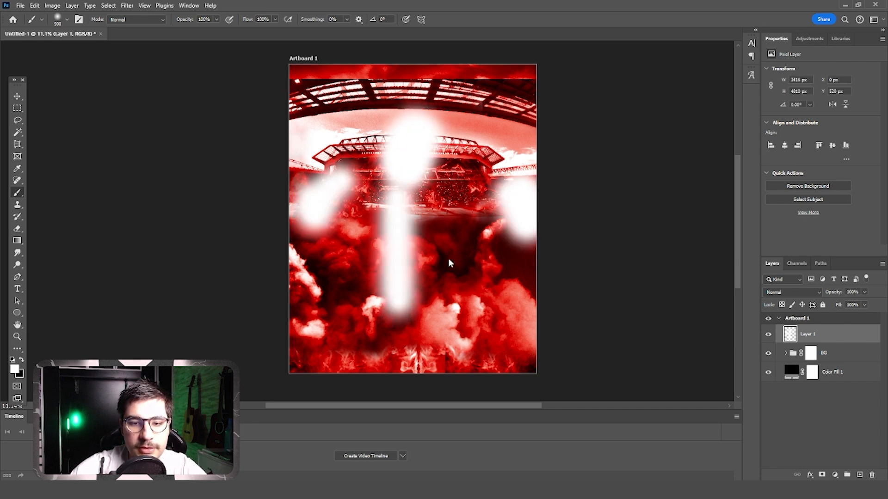
pyautogui.moveTo(356, 104)
pyautogui.mouseDown()
pyautogui.moveTo(414, 89)
pyautogui.moveTo(532, 99)
pyautogui.mouseUp()
pyautogui.moveTo(311, 353)
pyautogui.mouseDown()
pyautogui.moveTo(326, 317)
pyautogui.moveTo(366, 350)
pyautogui.moveTo(344, 298)
pyautogui.moveTo(370, 324)
pyautogui.mouseUp()
pyautogui.moveTo(423, 344); pyautogui.dragTo(507, 313)
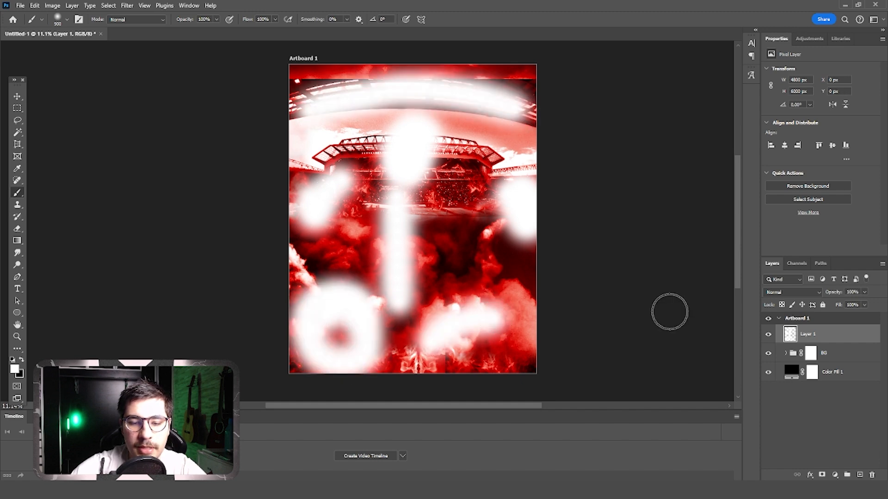
# Scale the white-stroke layer down proportionally around its center to about 91.78%.
pyautogui.hotkey('ctrl', 't')
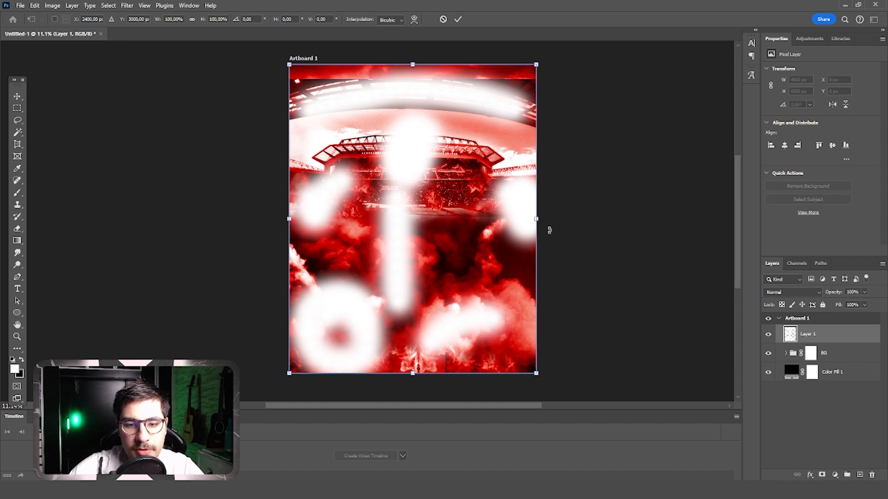
pyautogui.moveTo(537, 218); pyautogui.dragTo(526, 218)
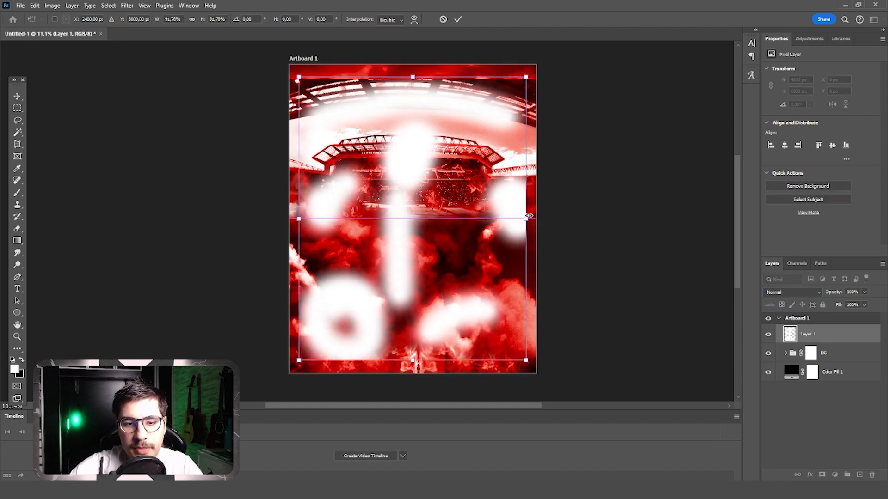
pyautogui.click(17, 97)
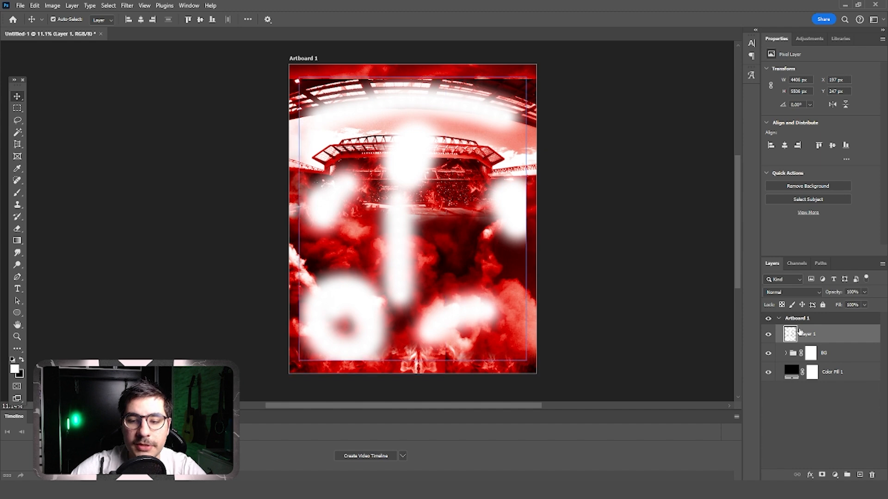
# Activate the BG group's layer mask and resize the brush, shrinking it to 600 px and enlarging it to 1100 px.
pyautogui.click(811, 353)
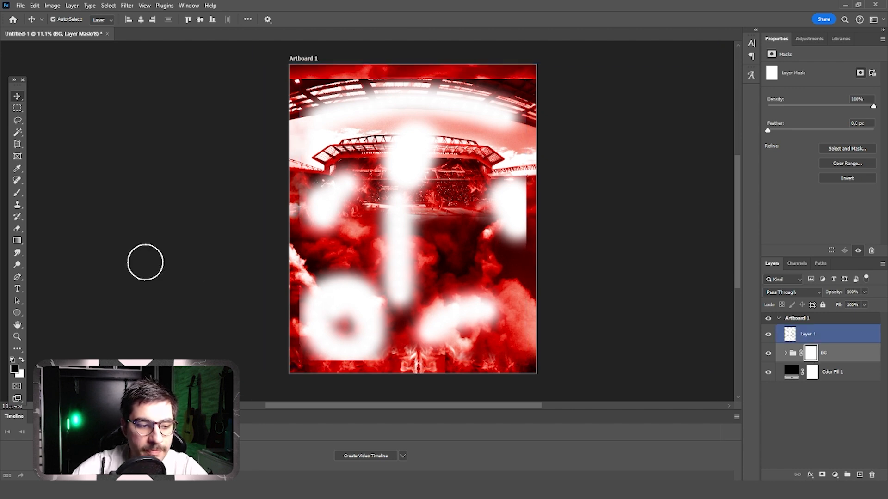
pyautogui.press('b')
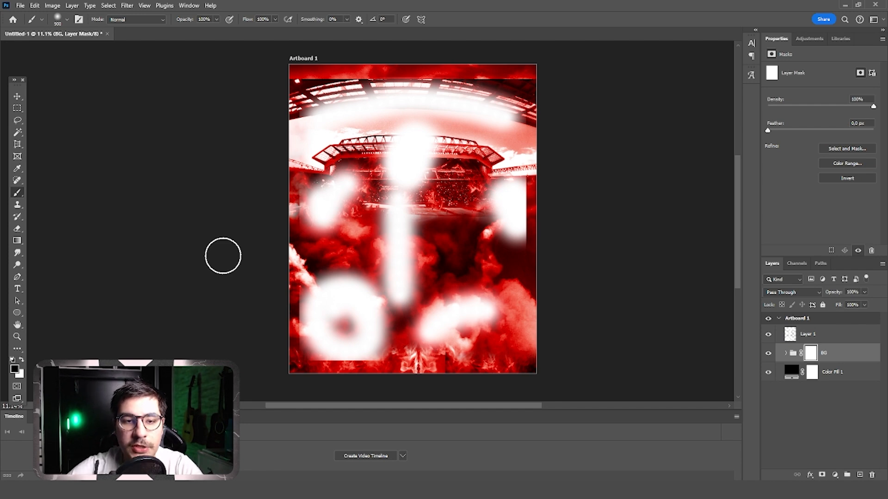
pyautogui.press('[')
pyautogui.press('[')
pyautogui.press('[')
pyautogui.press('[')
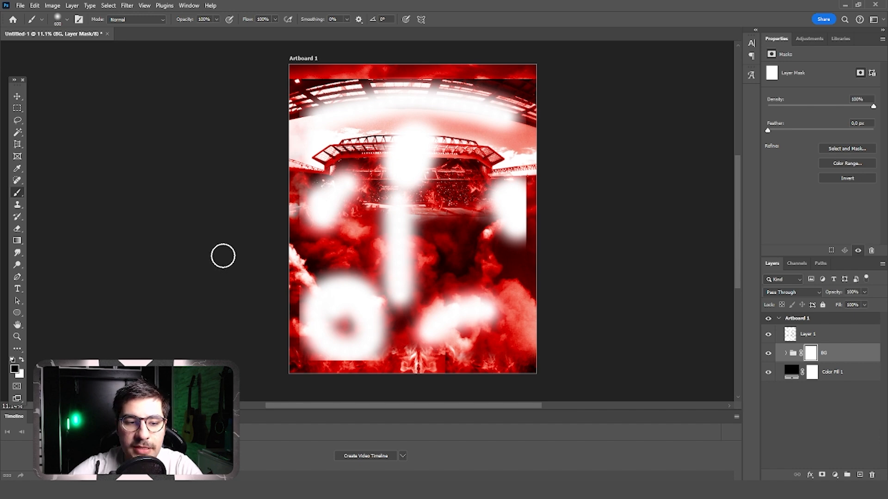
pyautogui.press(']')
pyautogui.press(']')
pyautogui.press(']')
pyautogui.press(']')
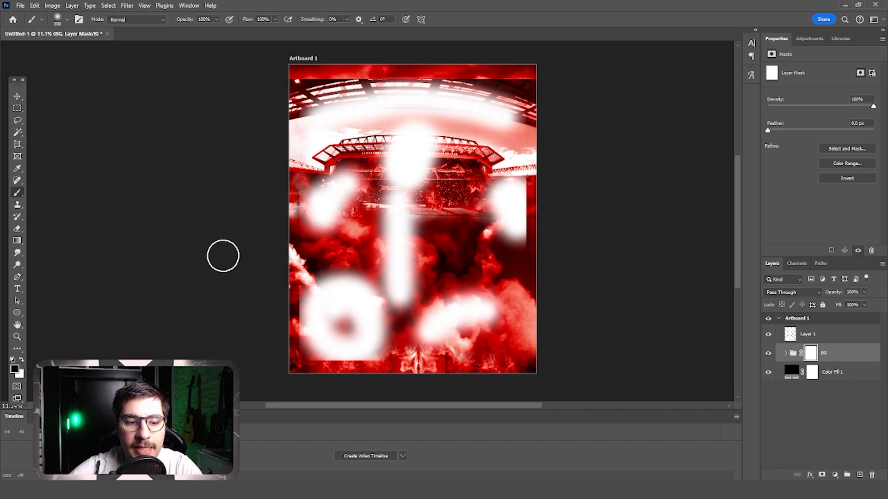
pyautogui.press(']')
pyautogui.press(']')
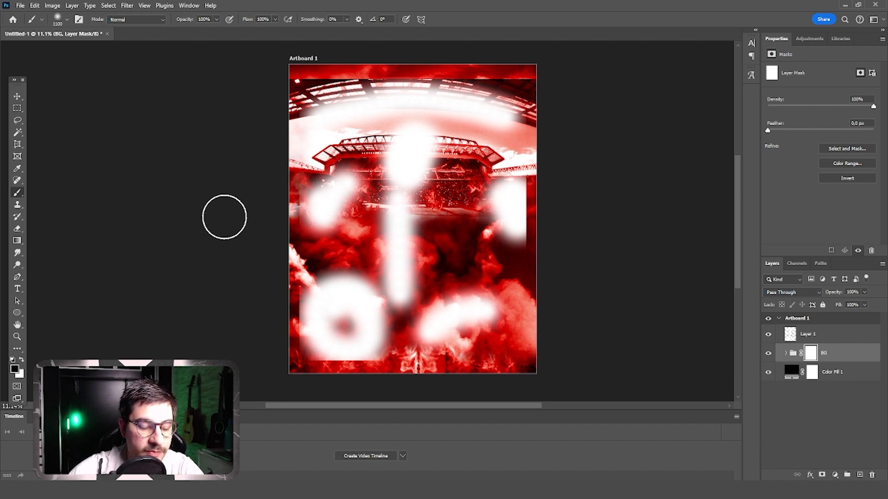
# Switch the brush cursor to the precise crosshair and back to the brush-size outline.
pyautogui.press('capslock')
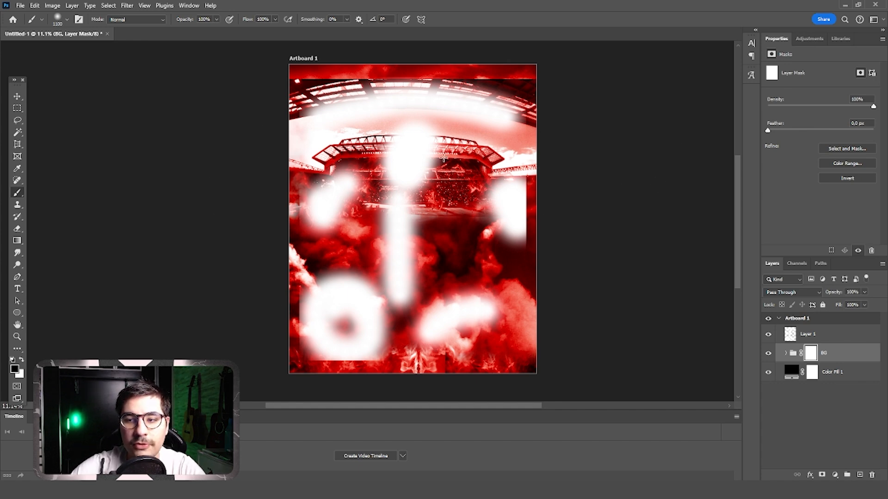
pyautogui.press('capslock')
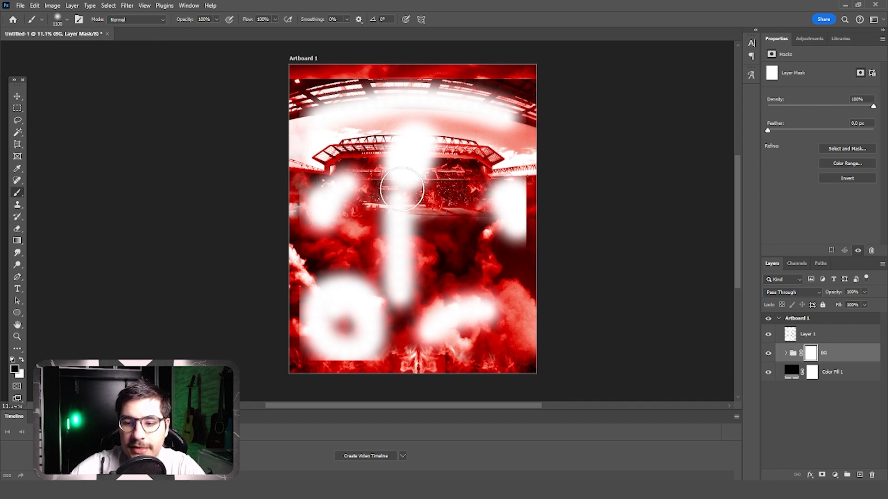
# Add a bright green (#00ff36) Color Overlay layer style to the white-stroke layer, Layer 1.
pyautogui.click(853, 339)
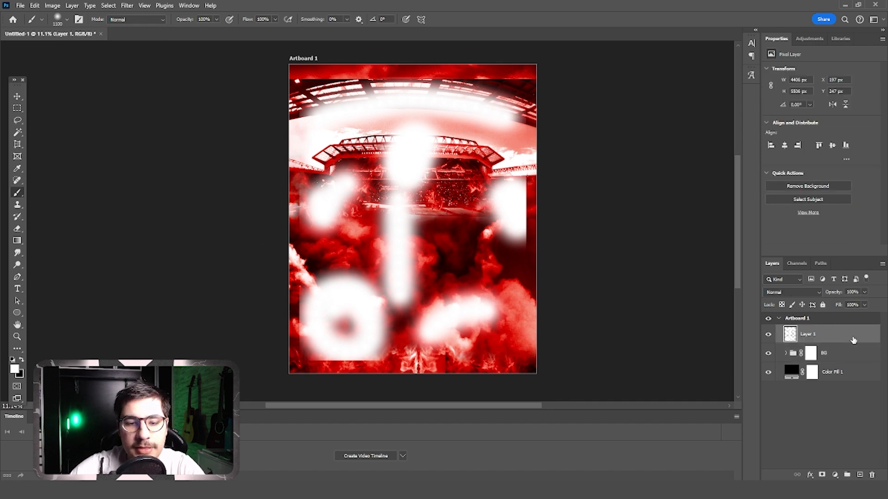
pyautogui.doubleClick(853, 341)
pyautogui.click(531, 245)
pyautogui.click(724, 176)
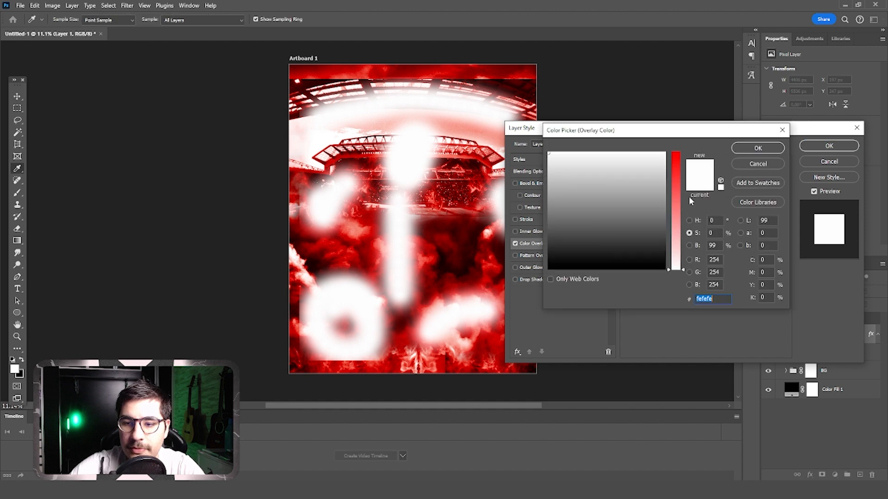
pyautogui.moveTo(677, 186); pyautogui.dragTo(676, 151)
pyautogui.moveTo(620, 179); pyautogui.dragTo(591, 152)
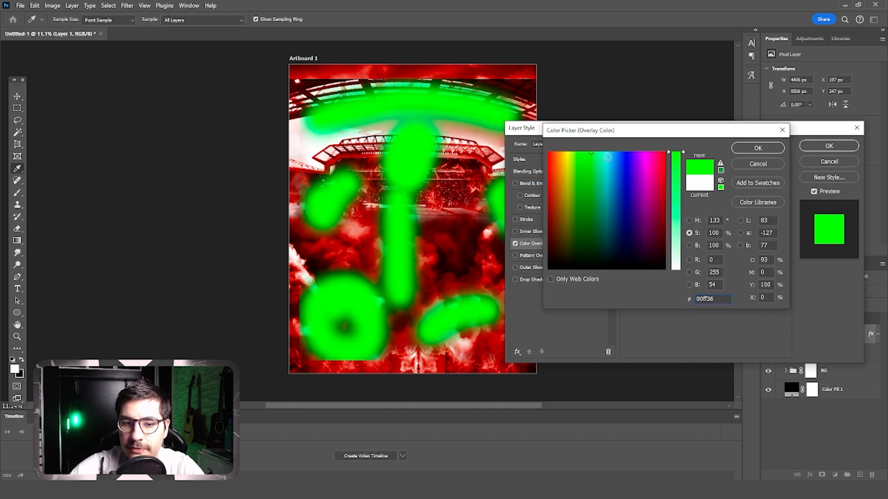
pyautogui.click(742, 151)
pyautogui.click(842, 148)
# Paint soft black strokes along all four artboard edges on the BG group's layer mask.
pyautogui.press('b')
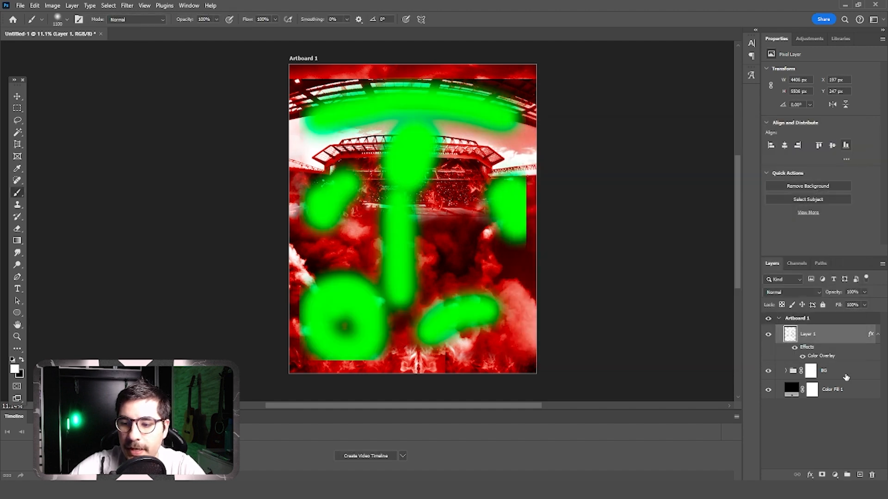
pyautogui.click(810, 370)
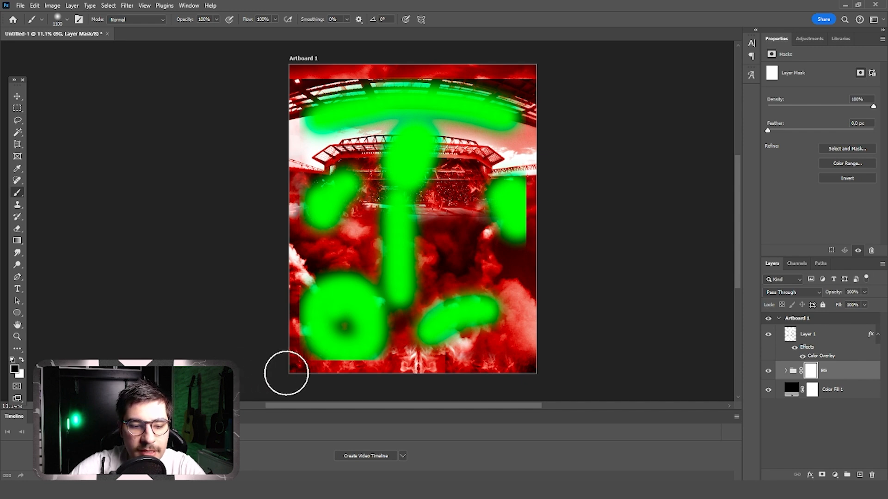
pyautogui.moveTo(328, 375)
pyautogui.mouseDown()
pyautogui.moveTo(542, 372)
pyautogui.moveTo(551, 282)
pyautogui.moveTo(541, 75)
pyautogui.moveTo(539, 333)
pyautogui.moveTo(539, 69)
pyautogui.moveTo(352, 60)
pyautogui.moveTo(295, 67)
pyautogui.moveTo(493, 73)
pyautogui.moveTo(279, 83)
pyautogui.moveTo(279, 372)
pyautogui.mouseUp()
pyautogui.moveTo(286, 118); pyautogui.dragTo(288, 362)
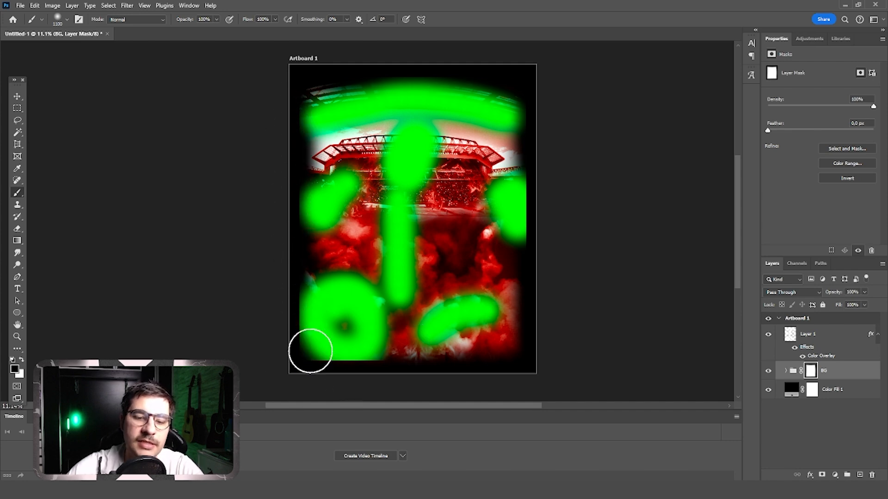
pyautogui.moveTo(355, 369)
pyautogui.mouseDown()
pyautogui.moveTo(531, 372)
pyautogui.moveTo(537, 231)
pyautogui.mouseUp()
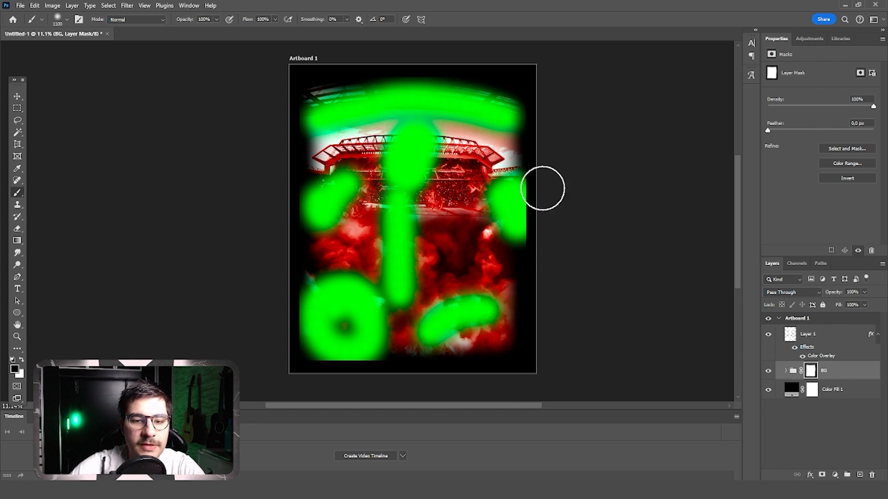
# Switch to the Move tool and hide the green stroke layer to view the masked background on its own.
pyautogui.click(19, 98)
pyautogui.click(297, 93)
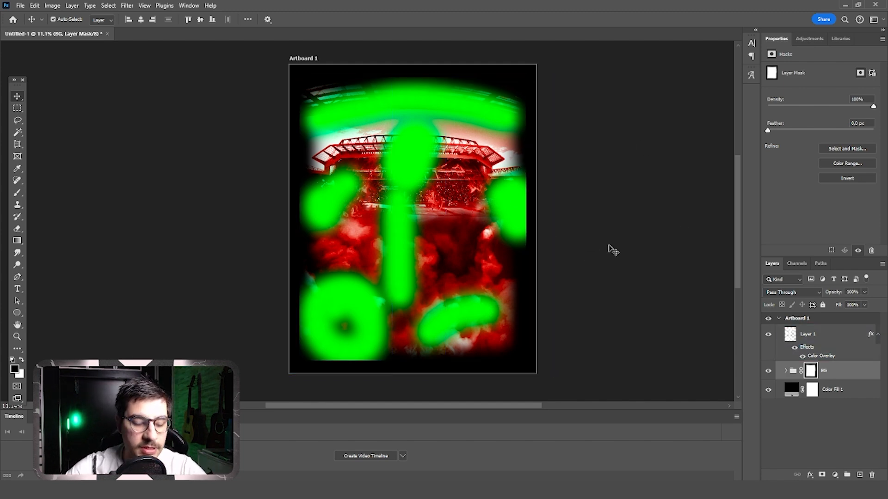
pyautogui.press('b')
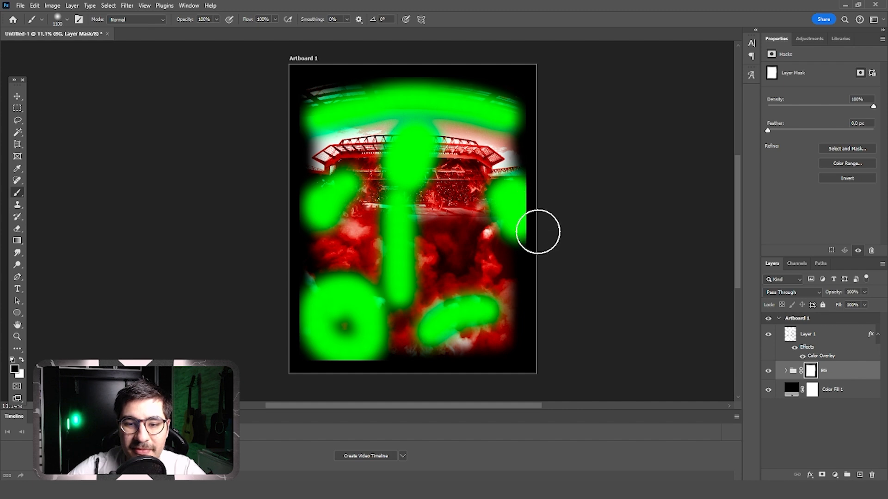
pyautogui.click(17, 96)
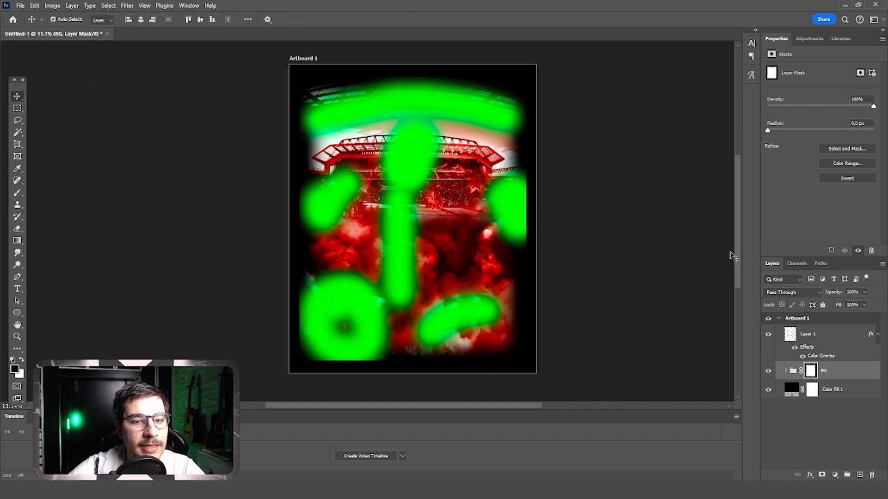
pyautogui.scroll(3, 462, 184)
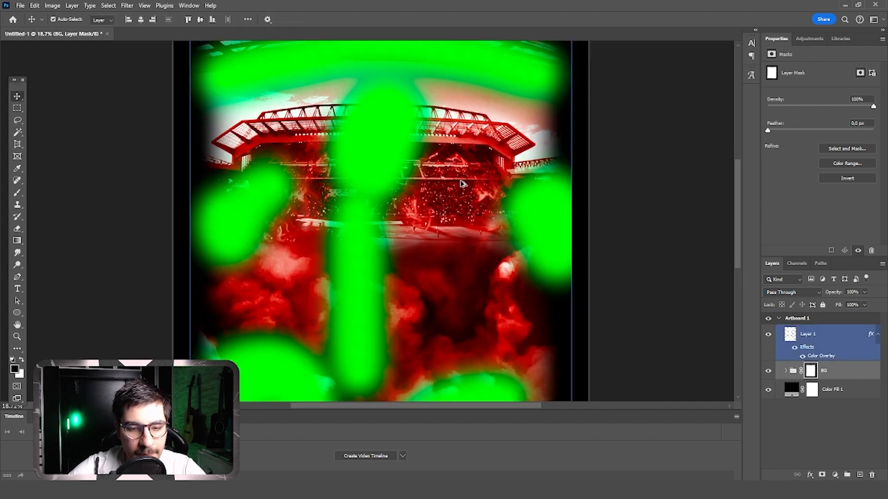
pyautogui.scroll(-2, 531, 185)
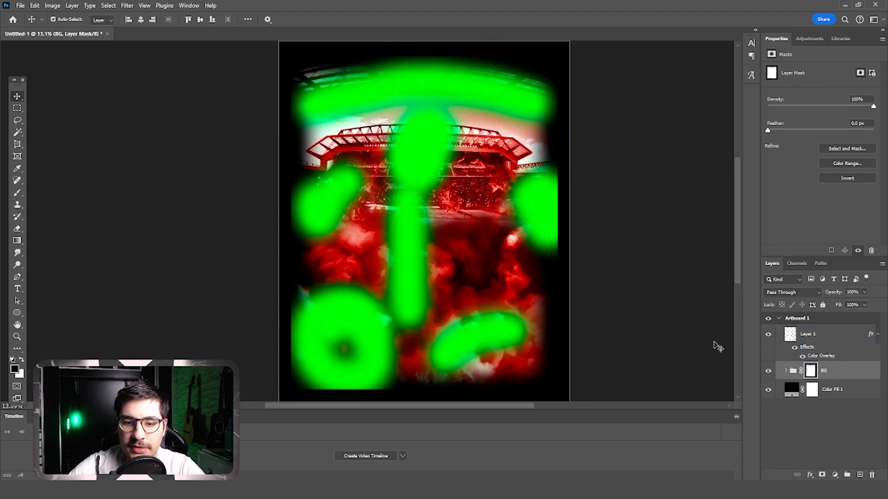
pyautogui.click(812, 338)
pyautogui.click(768, 336)
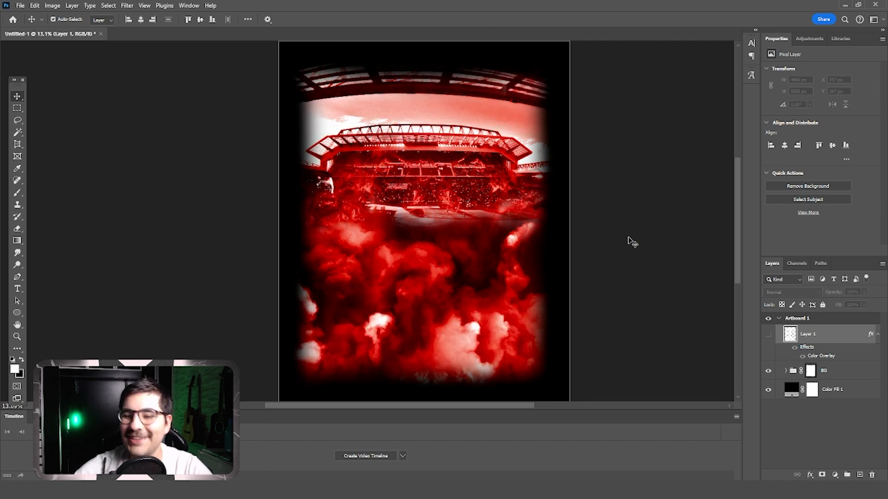
pyautogui.click(518, 277)
pyautogui.scroll(-1, 509, 351)
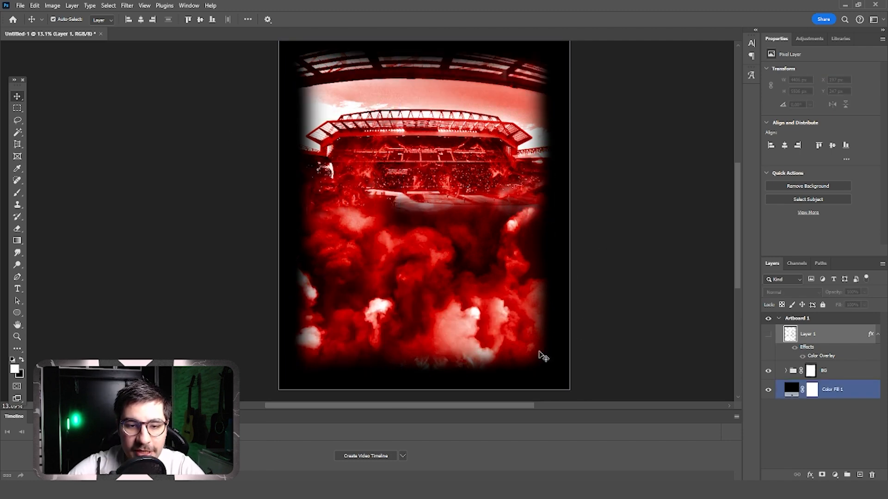
pyautogui.scroll(1, 553, 252)
pyautogui.click(809, 372)
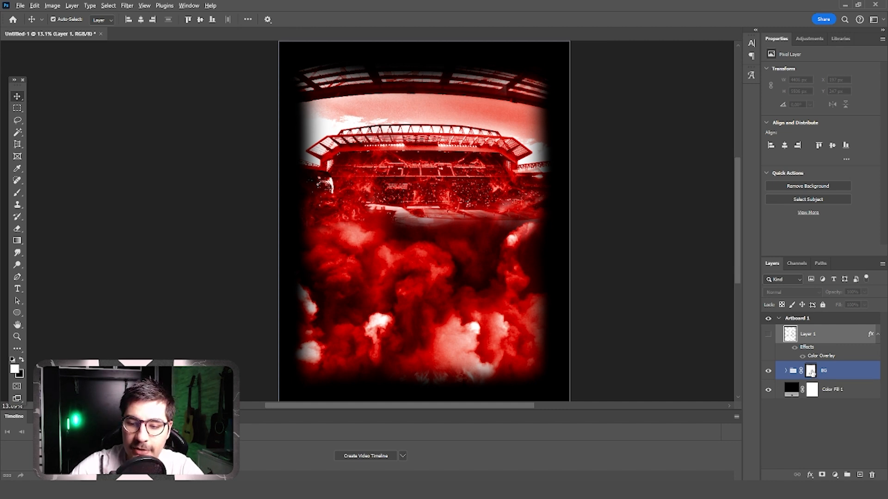
pyautogui.keyDown('alt'); pyautogui.click(812, 373); pyautogui.keyUp('alt')
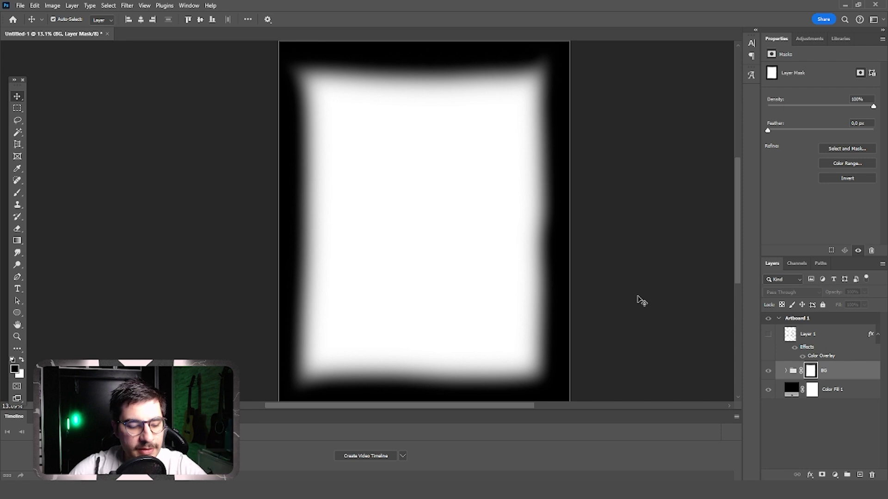
pyautogui.hotkey('ctrl', 'a')
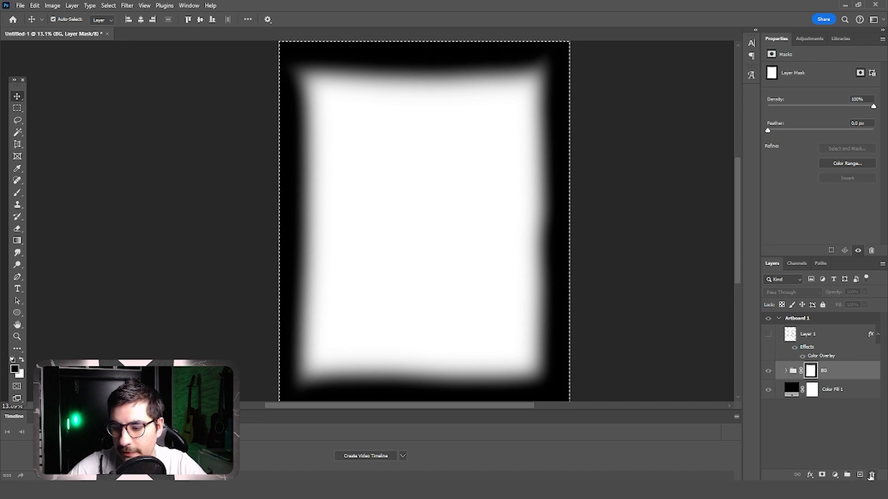
pyautogui.click(859, 476)
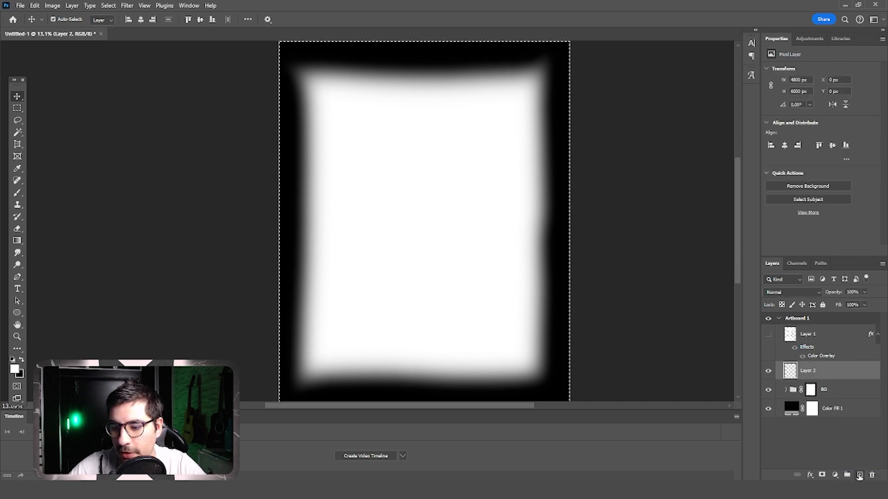
pyautogui.click(768, 389)
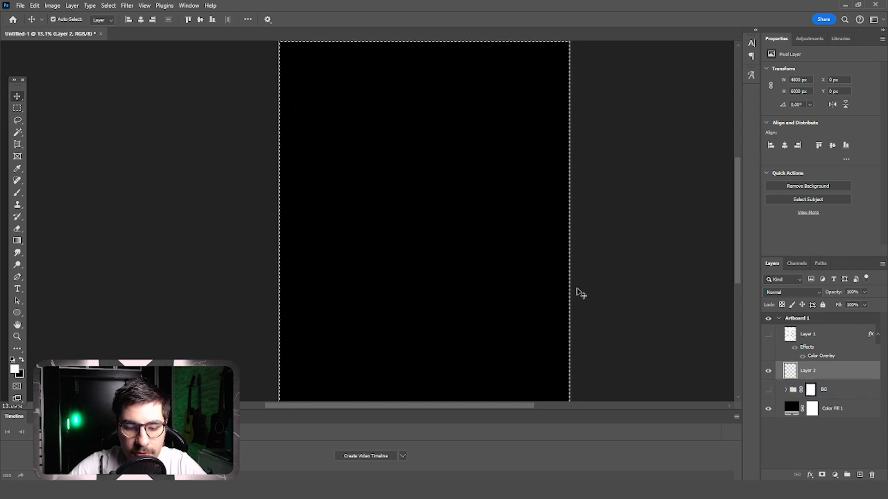
pyautogui.hotkey('ctrl', 'v')
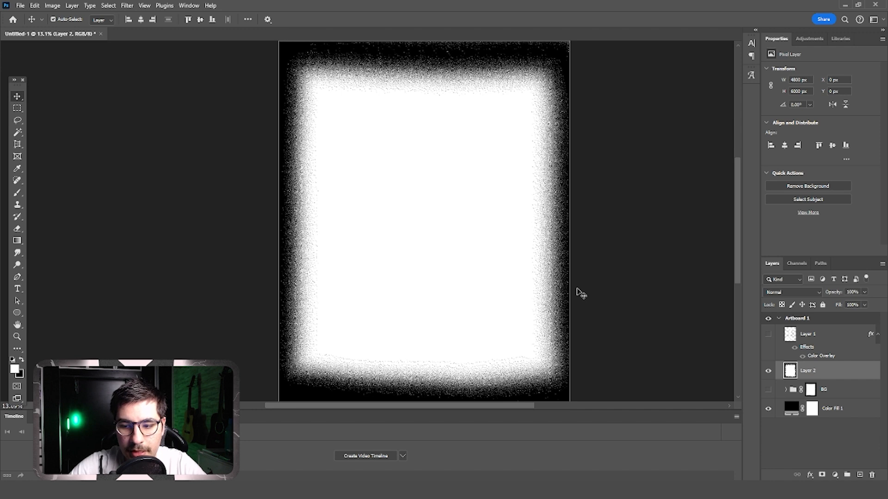
pyautogui.press('Delete')
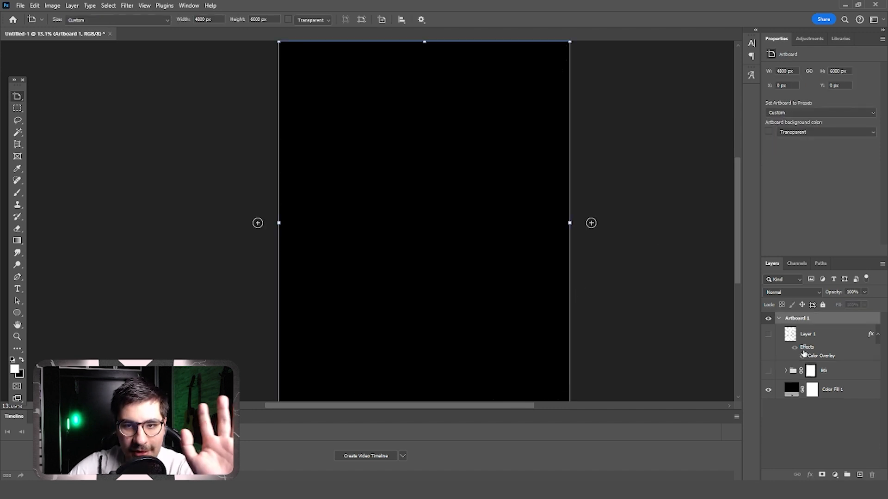
# Copy the full contents of the BG group's mask and paste them into a new layer above it, with the BG group hidden.
pyautogui.click(768, 371)
pyautogui.keyDown('alt'); pyautogui.click(811, 371); pyautogui.keyUp('alt')
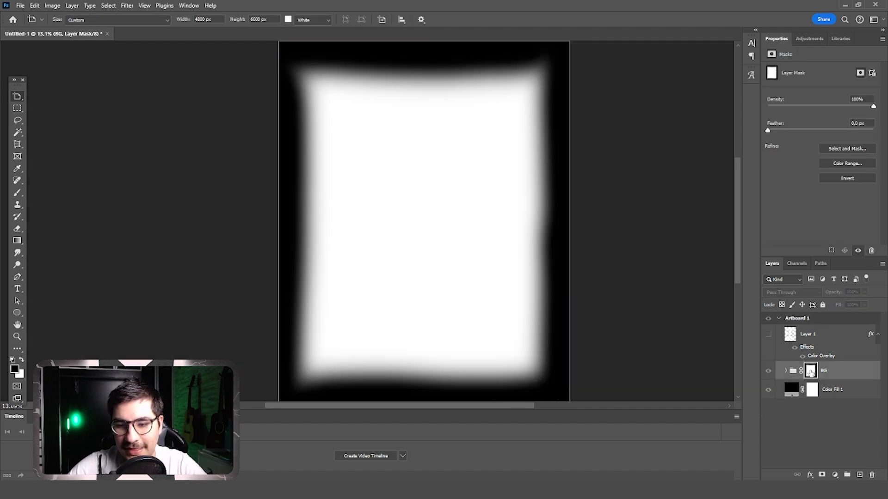
pyautogui.hotkey('ctrl', 'a')
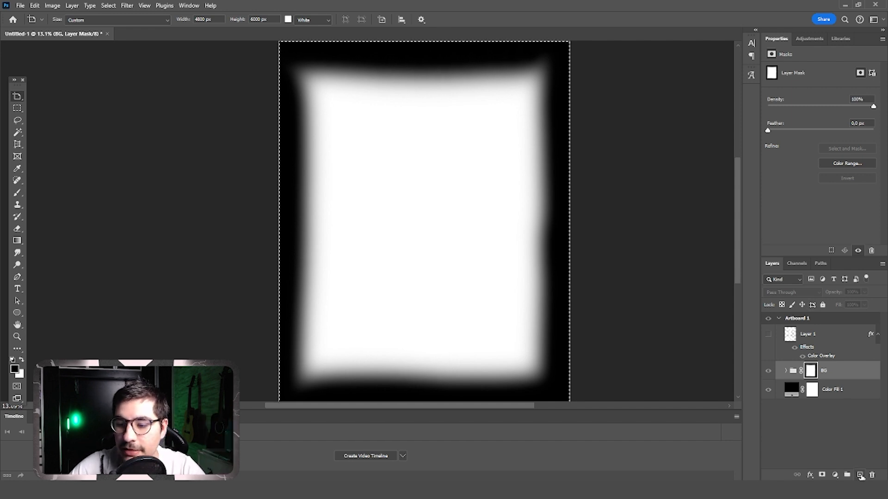
pyautogui.press('v')
pyautogui.hotkey('ctrl', 'v')
pyautogui.click(790, 391)
pyautogui.hotkey('ctrl', ',')
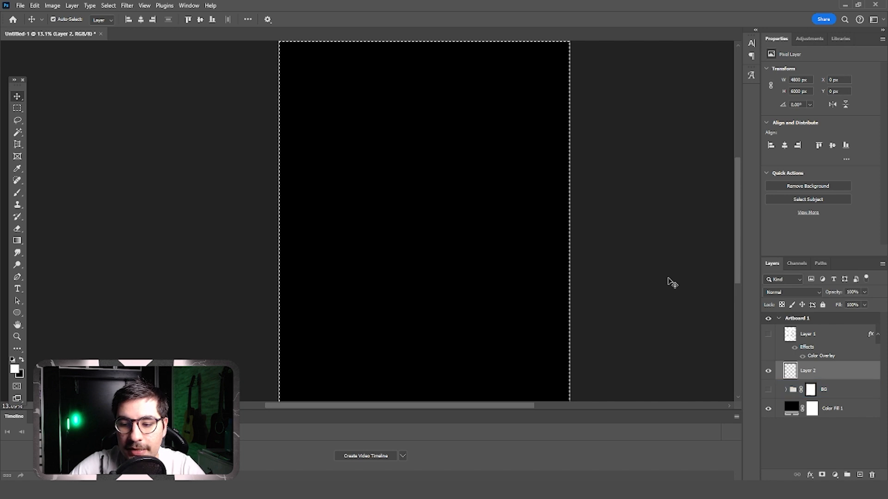
pyautogui.hotkey('alt', 'BackSpace')
pyautogui.hotkey('ctrl', 'd')
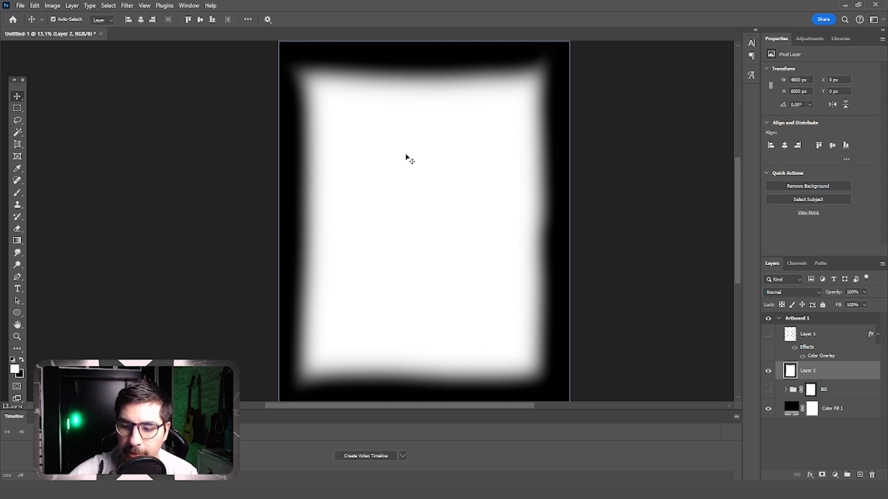
# Convert the pasted mask layer, Layer 2, to a smart object and open its contents.
pyautogui.rightClick(832, 369)
pyautogui.click(823, 304)
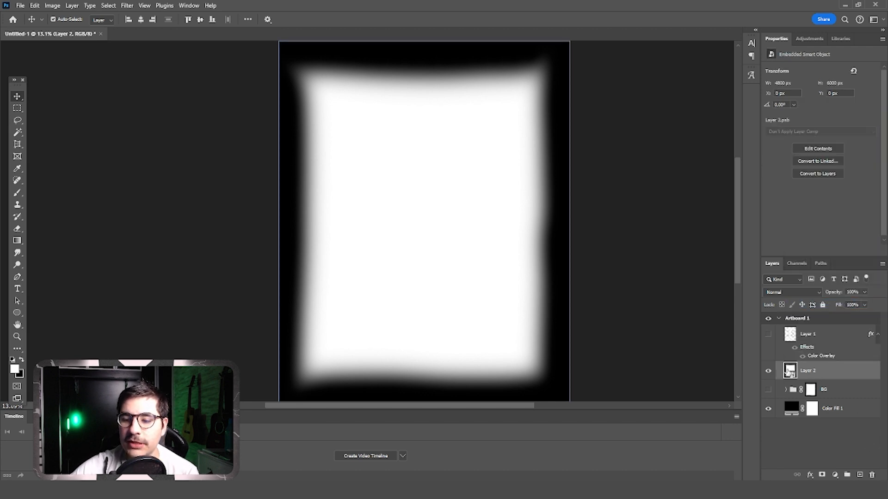
pyautogui.doubleClick(789, 372)
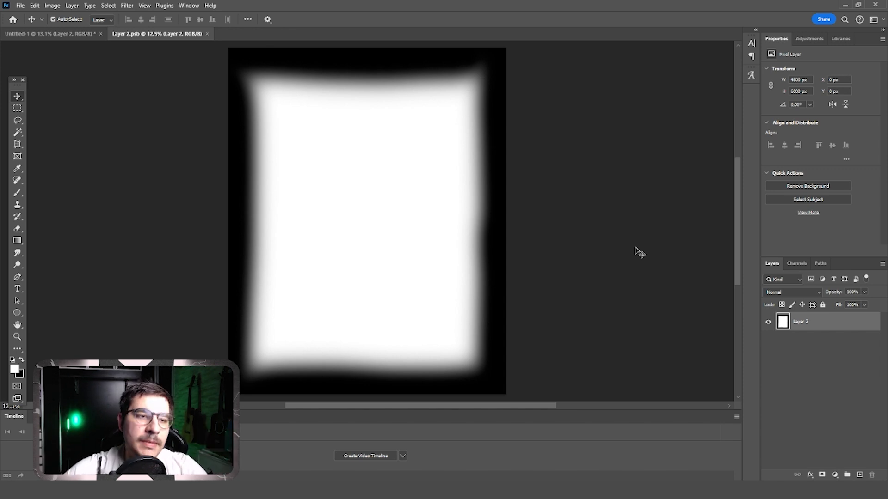
# Return to the poster document and toggle layer visibility, leaving both the Layer 2 smart object and the BG group shown.
pyautogui.click(44, 34)
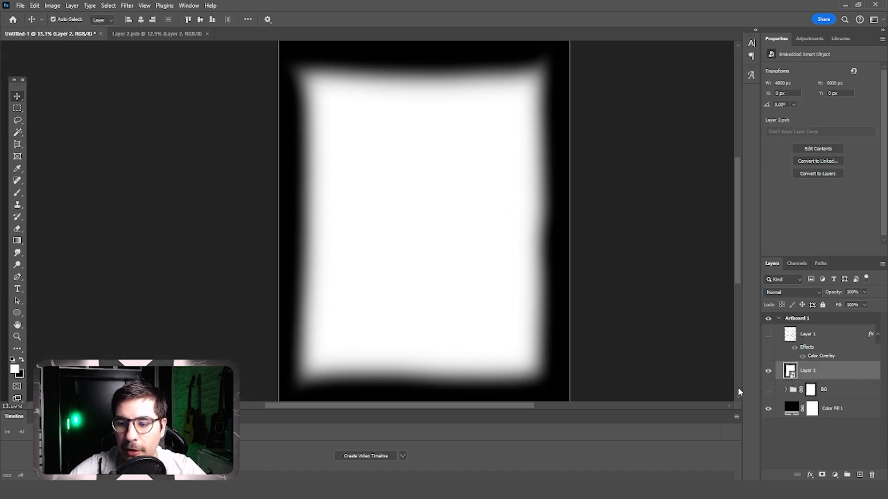
pyautogui.click(768, 370)
pyautogui.click(768, 390)
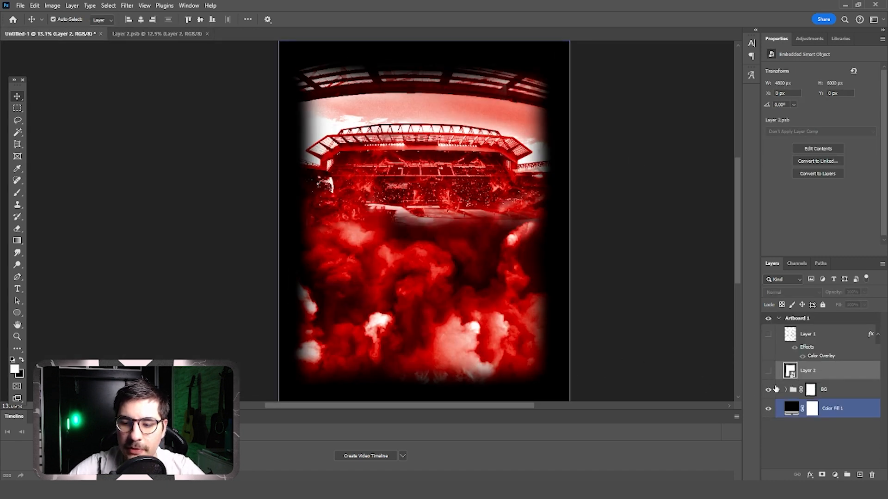
pyautogui.click(768, 390)
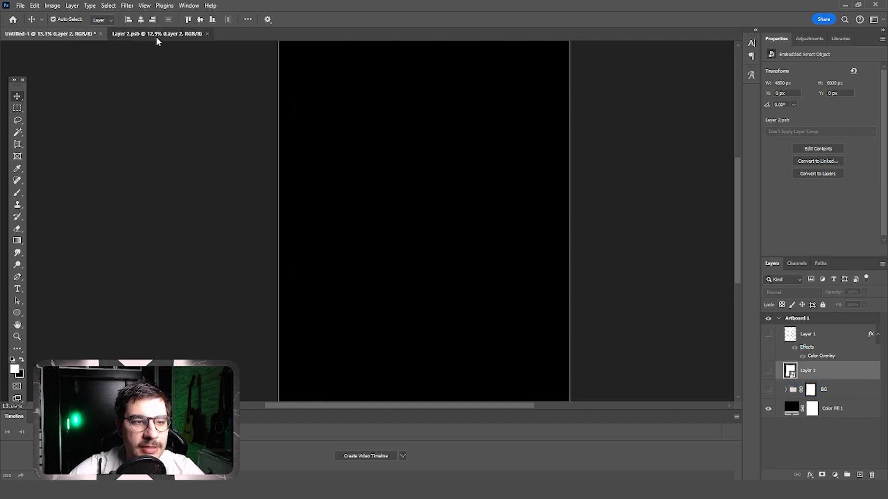
pyautogui.click(156, 34)
pyautogui.hotkey('ctrl', 'Tab')
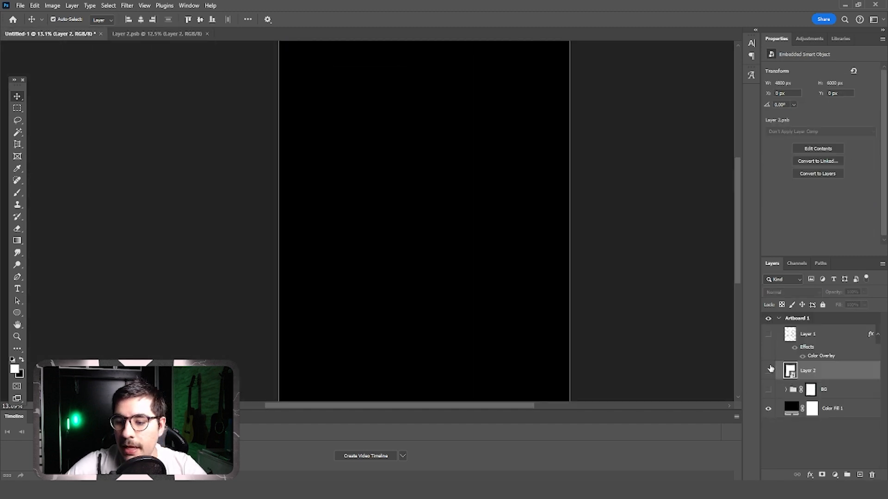
pyautogui.click(768, 370)
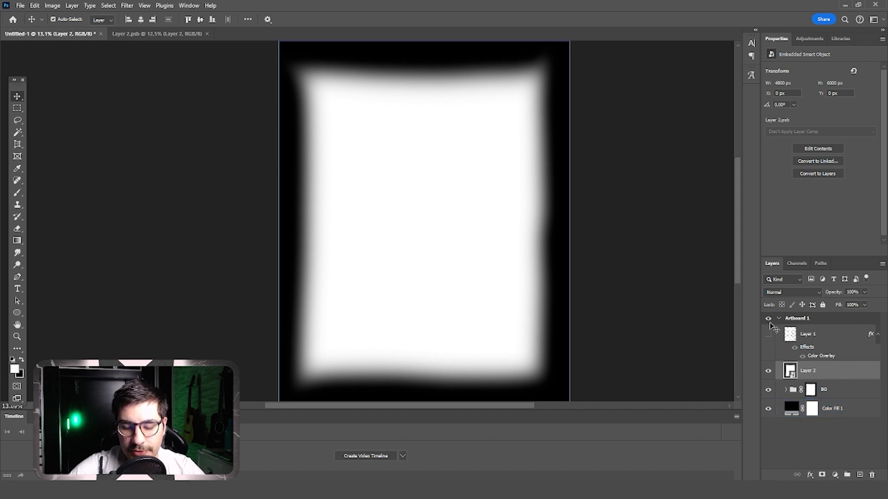
# Add a Pattern fill layer above Layer 2 using the halftone01 pattern from the DEPTHTONE_PATTERNS group.
pyautogui.click(837, 475)
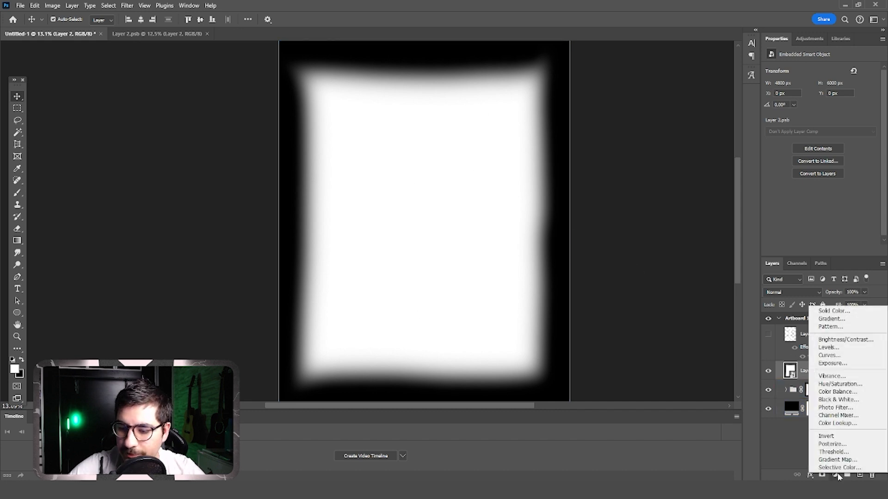
pyautogui.click(832, 327)
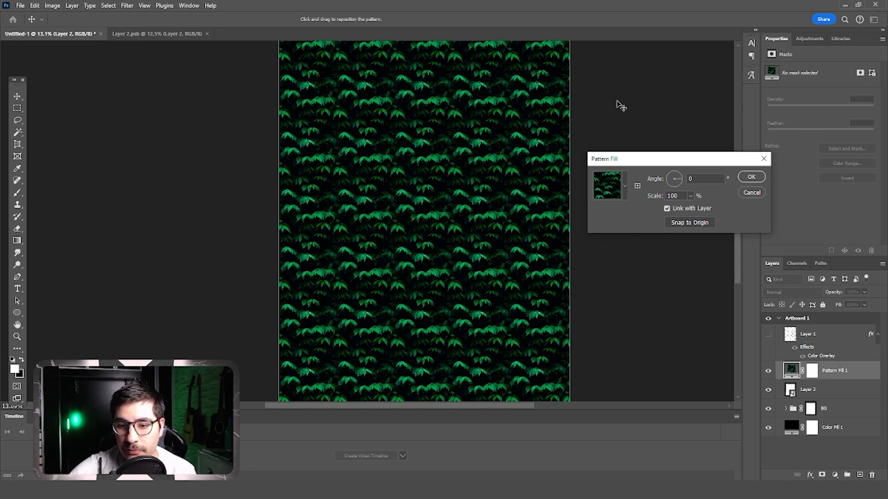
pyautogui.click(626, 185)
pyautogui.scroll(-1, 603, 248)
pyautogui.scroll(1, 604, 236)
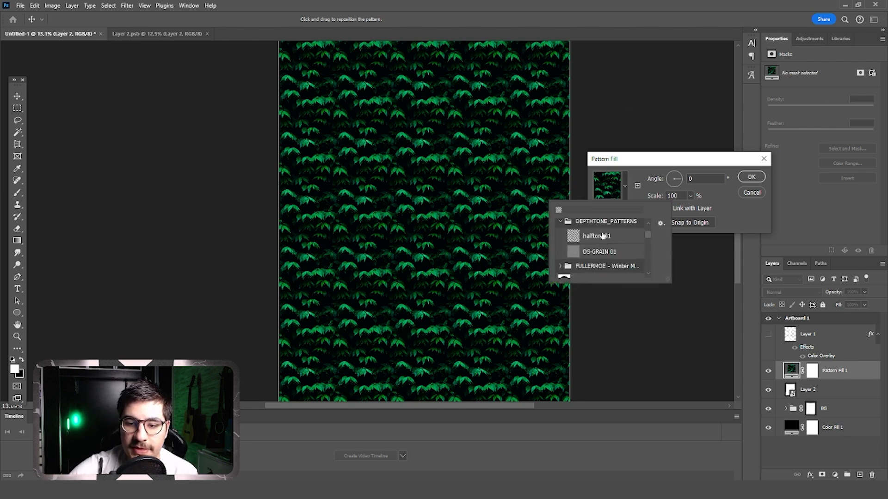
pyautogui.scroll(-3, 603, 239)
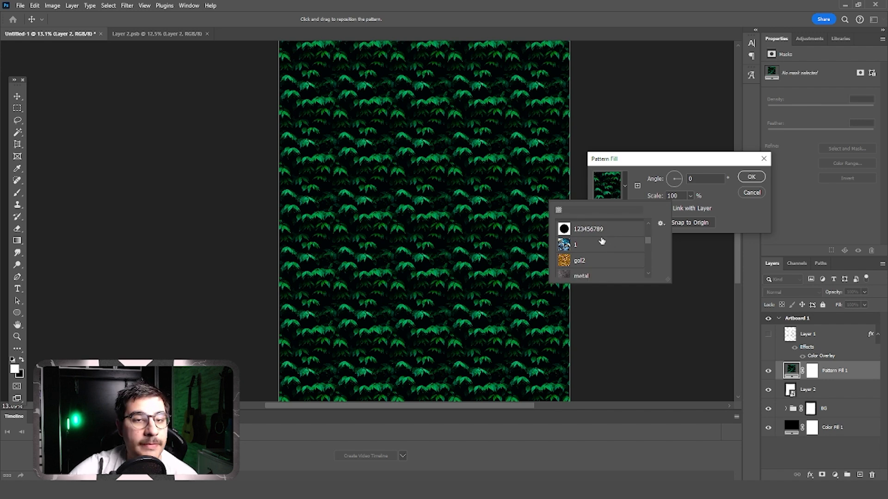
pyautogui.scroll(3, 602, 241)
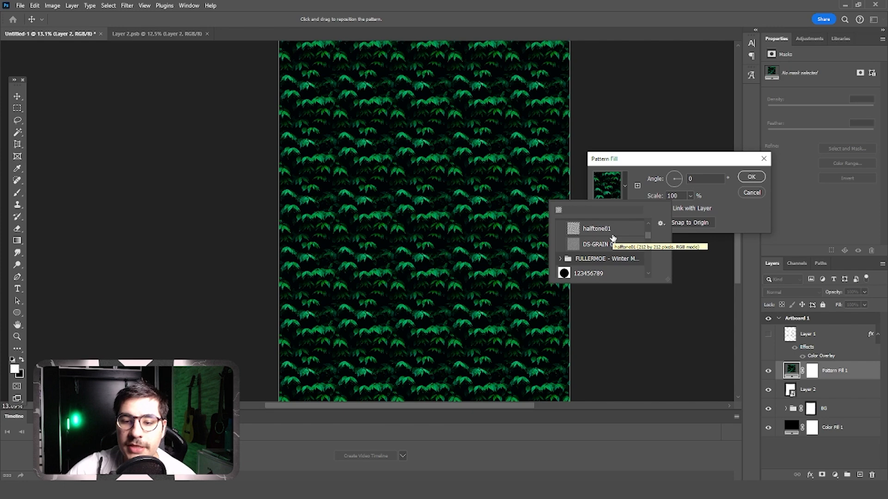
pyautogui.doubleClick(581, 232)
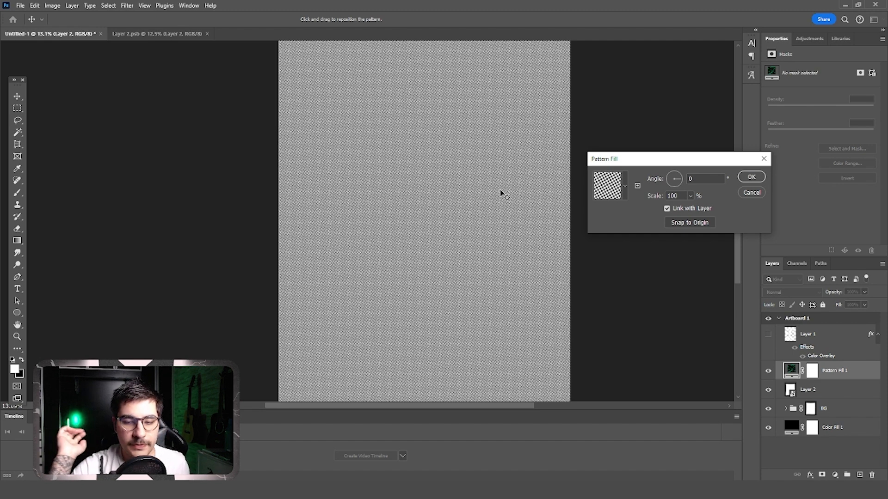
# Move the Pattern Fill dialog aside and set the halftone pattern's scale to 75%.
pyautogui.moveTo(642, 159); pyautogui.dragTo(524, 160)
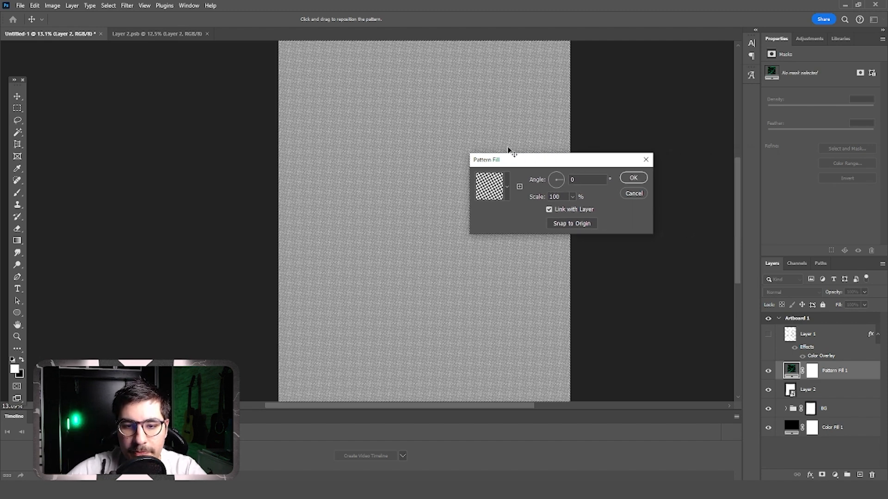
pyautogui.hotkey('ctrl', 'a')
pyautogui.write('75')
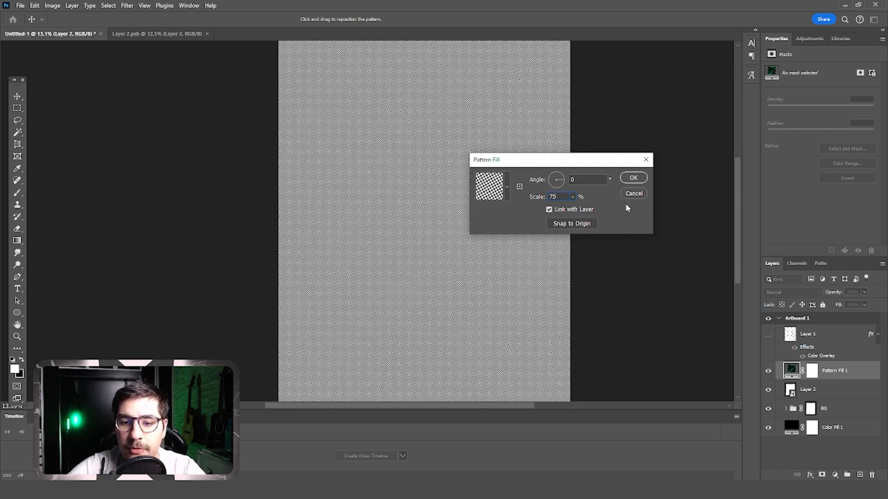
# Try enlarging the halftone pattern to a scale of 539%.
pyautogui.hotkey('ctrl', 'a')
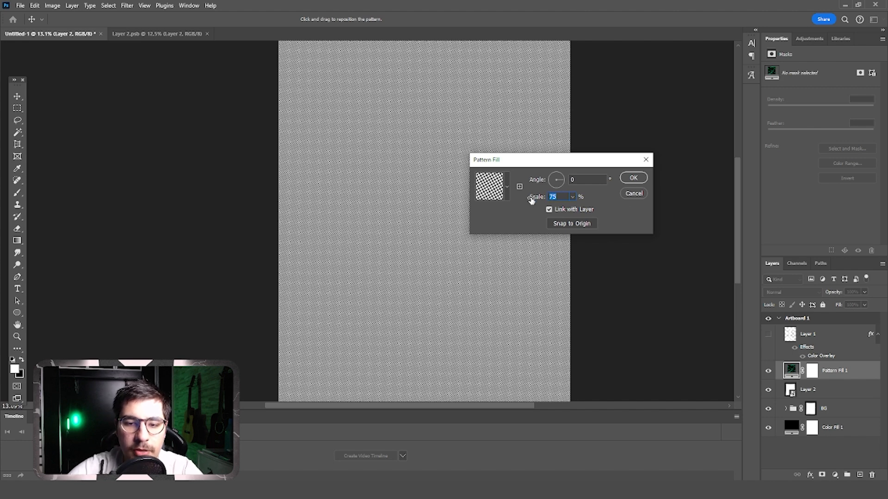
pyautogui.click(572, 196)
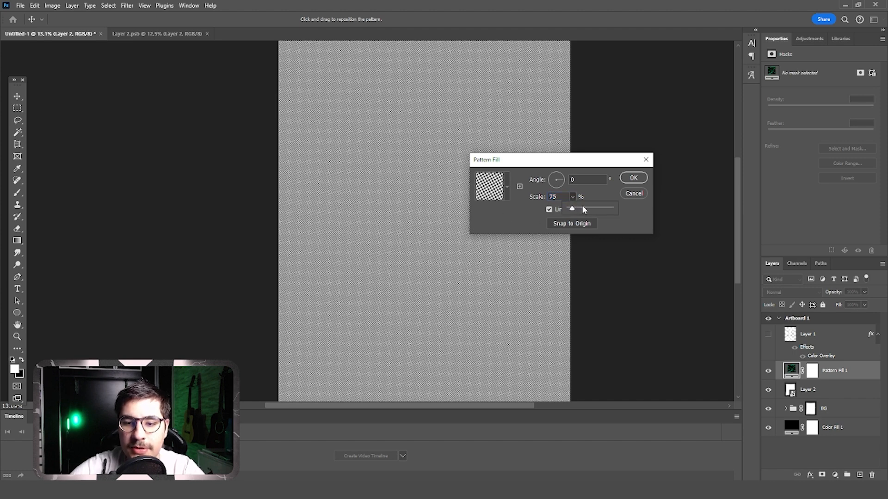
pyautogui.click(591, 209)
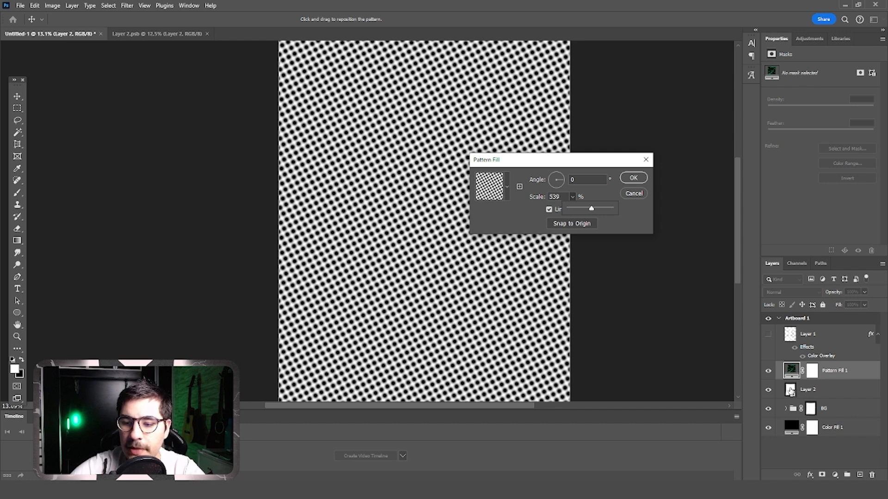
# Return the halftone pattern's scale to 75% and apply the pattern fill.
pyautogui.moveTo(563, 197); pyautogui.dragTo(528, 197)
pyautogui.write('75')
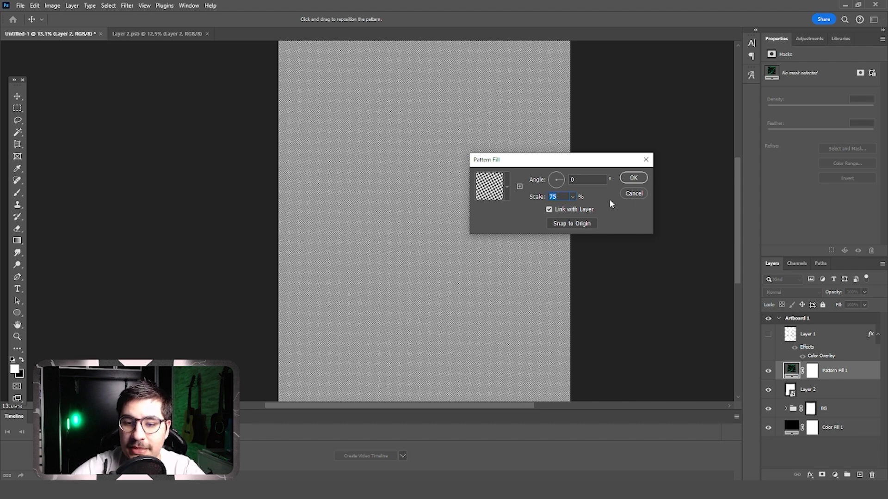
pyautogui.click(633, 179)
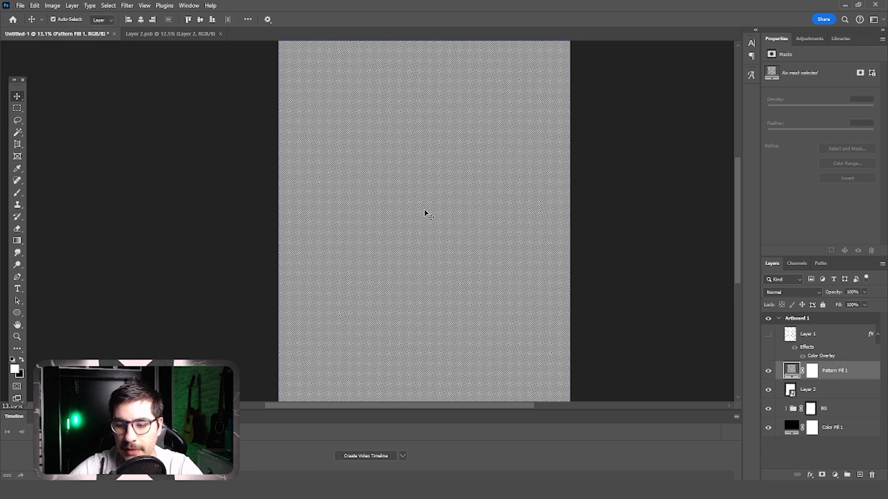
# Delete the layer mask of Pattern Fill 1 and set the layer's blend mode to Hard Mix.
pyautogui.rightClick(812, 370)
pyautogui.click(819, 385)
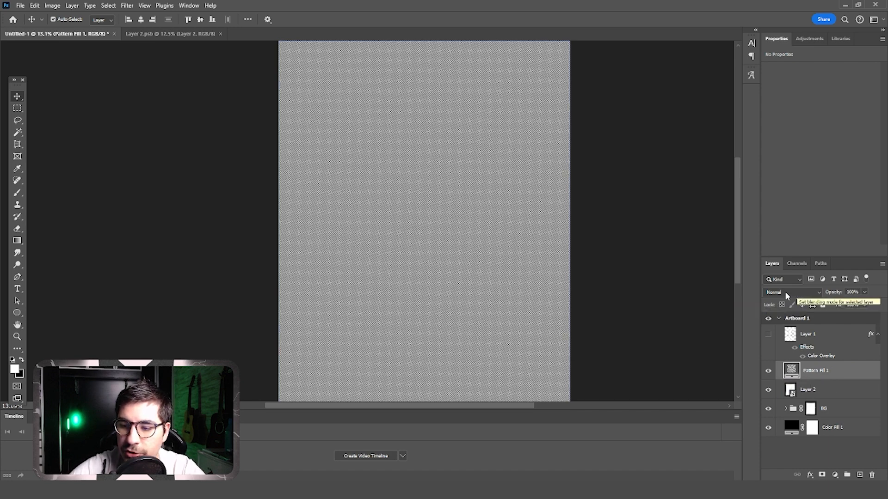
pyautogui.click(818, 296)
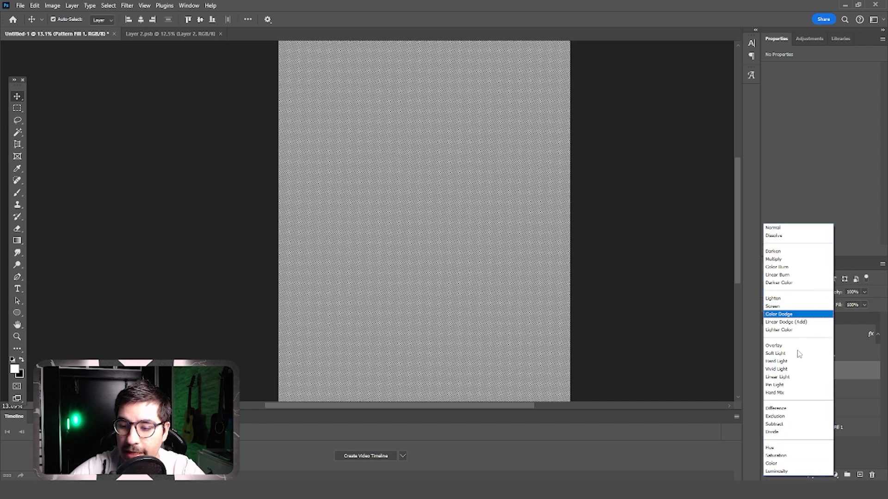
pyautogui.click(797, 393)
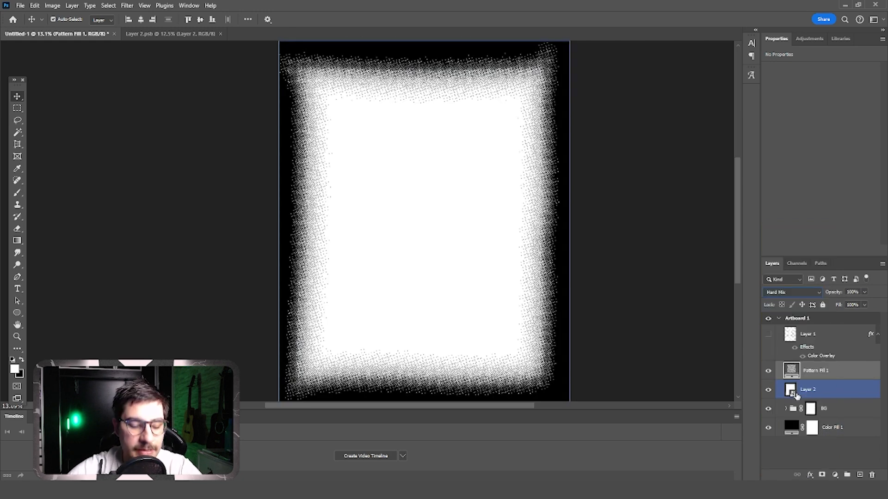
# Examine the halftone dots along the mask's soft edges, both close up and over the whole artboard.
pyautogui.click(628, 210)
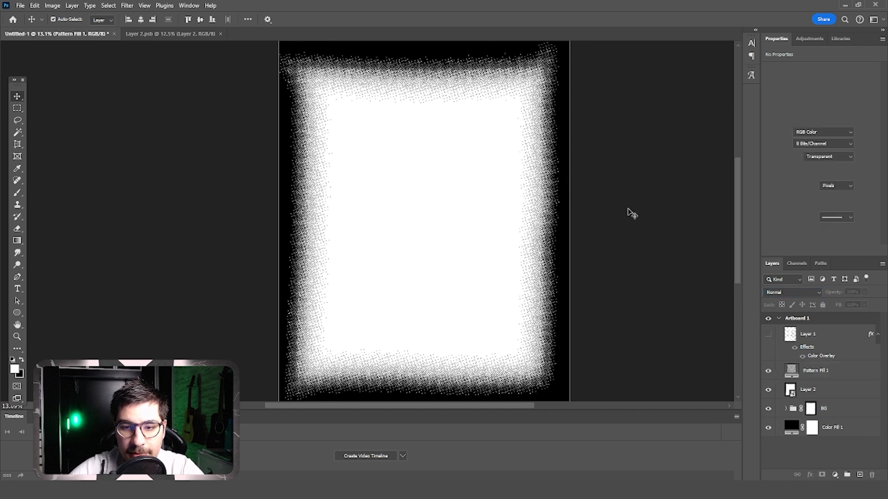
pyautogui.scroll(5, 590, 202)
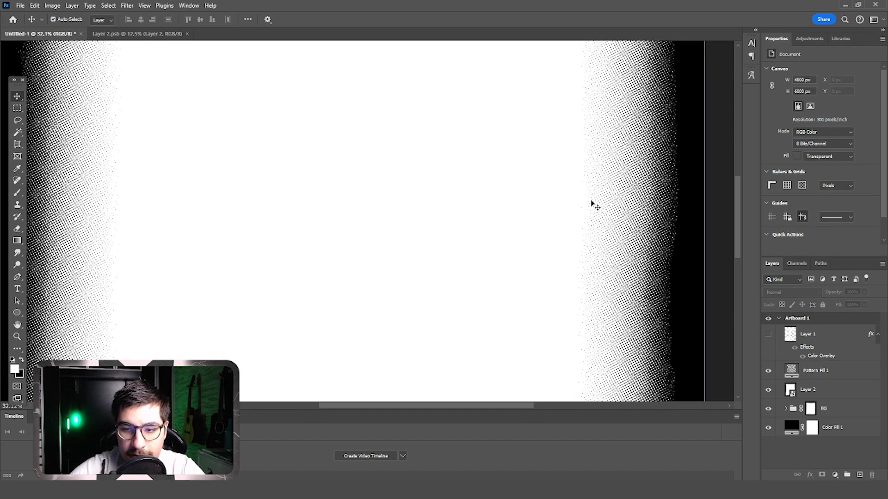
pyautogui.click(591, 202)
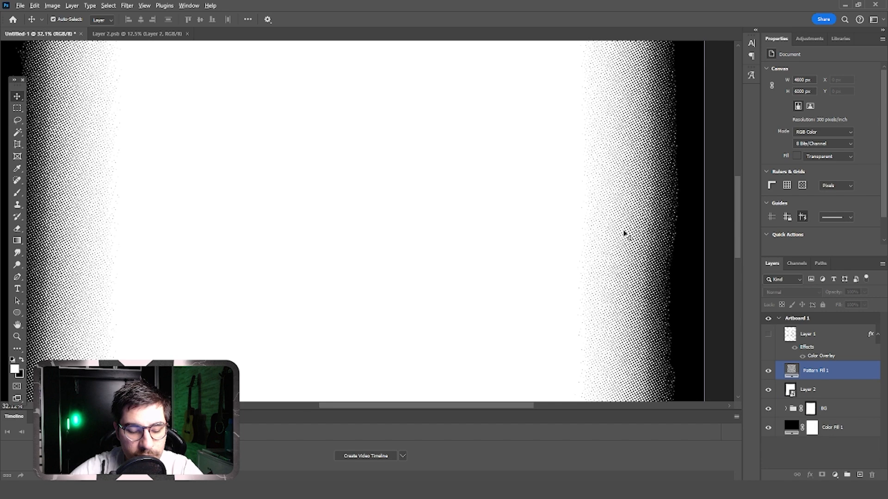
pyautogui.scroll(-3, 624, 233)
pyautogui.click(852, 394)
pyautogui.click(824, 410)
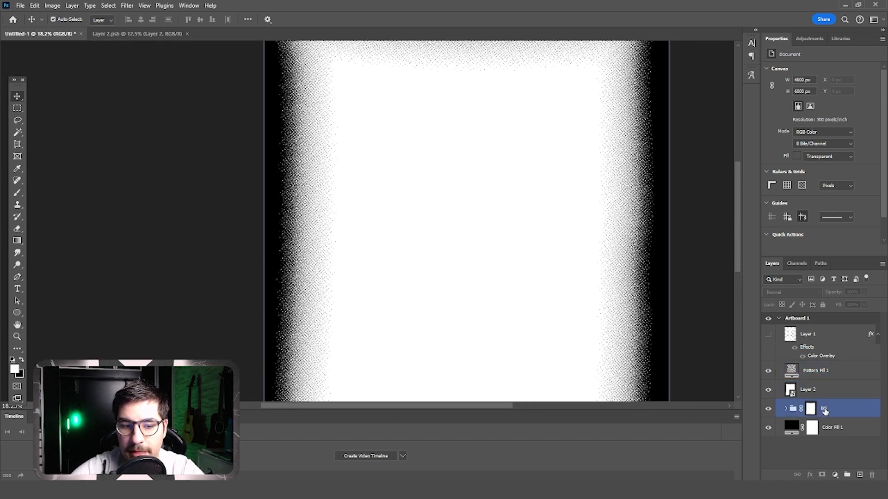
pyautogui.click(596, 223)
pyautogui.scroll(-3, 598, 224)
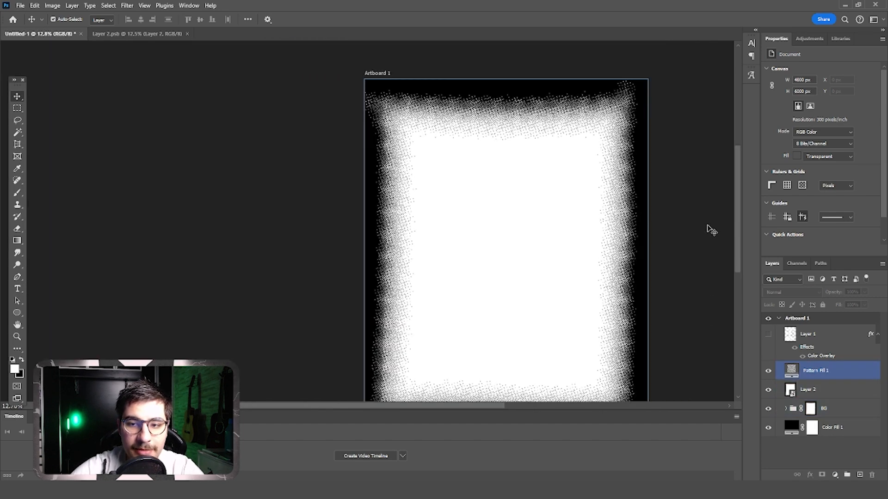
pyautogui.click(711, 230)
pyautogui.moveTo(681, 230); pyautogui.dragTo(651, 218)
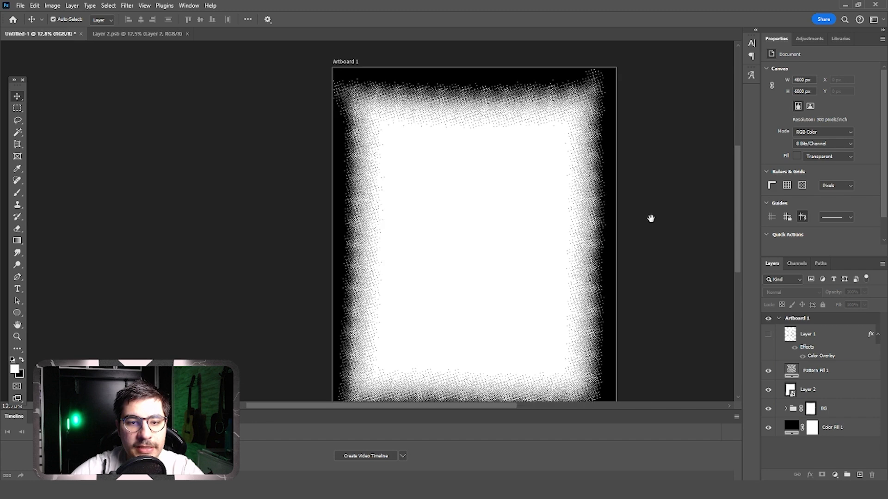
pyautogui.click(593, 78)
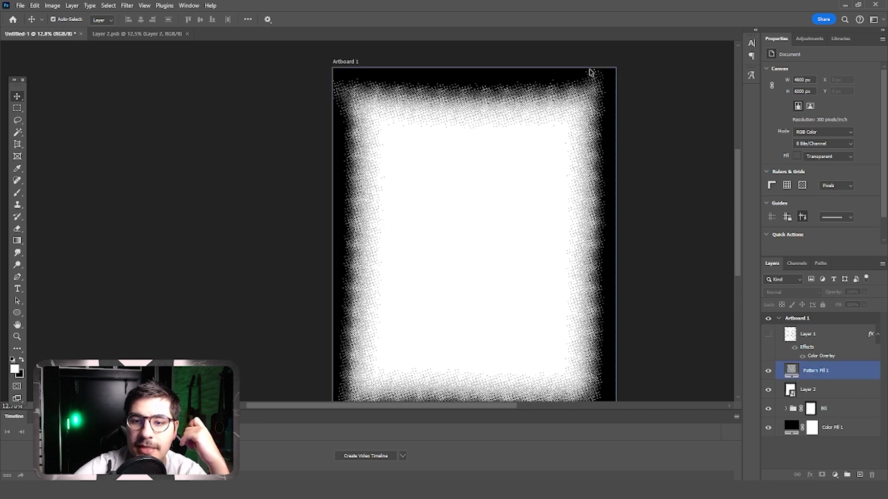
pyautogui.click(322, 93)
pyautogui.click(342, 111)
pyautogui.click(641, 167)
pyautogui.click(422, 304)
pyautogui.click(695, 338)
pyautogui.click(564, 324)
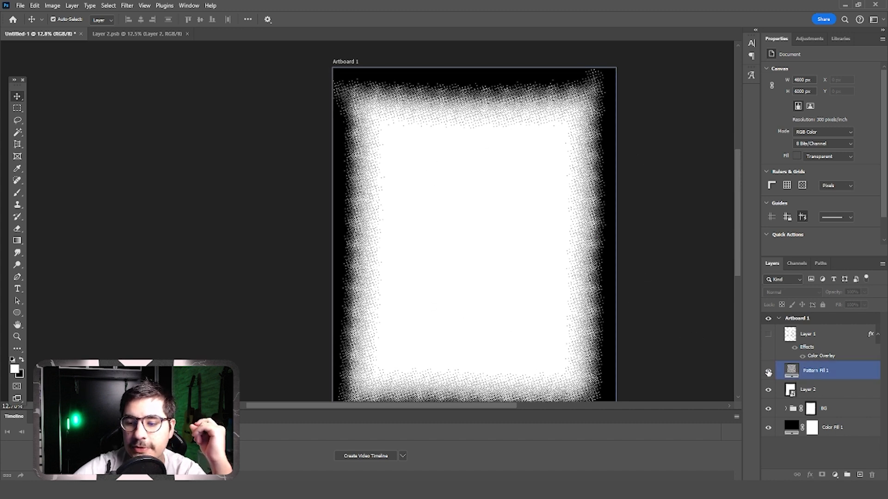
# Toggle the visibility of Pattern Fill 1 to compare the soft mask with its halftone version, leaving the pattern shown.
pyautogui.click(769, 372)
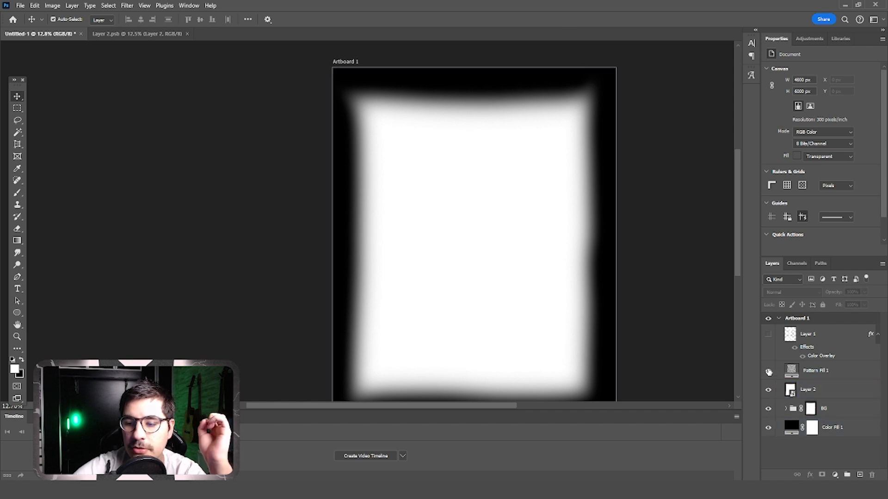
pyautogui.click(830, 375)
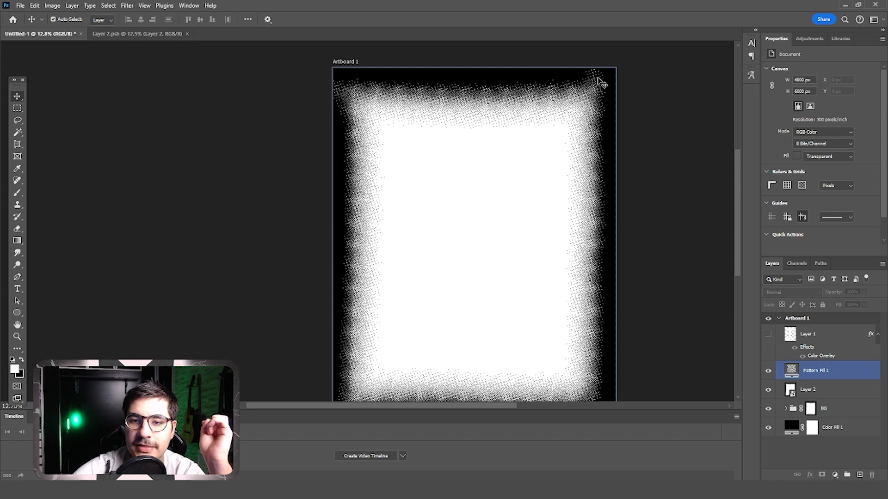
pyautogui.click(768, 370)
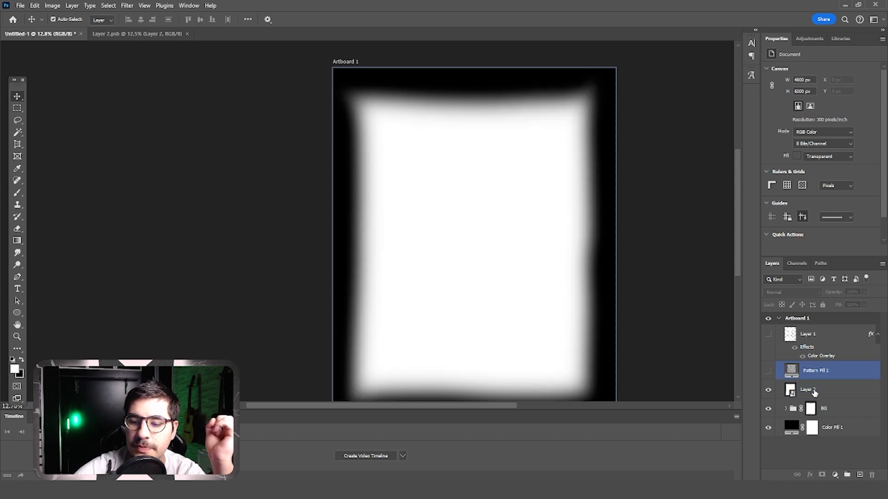
pyautogui.click(814, 389)
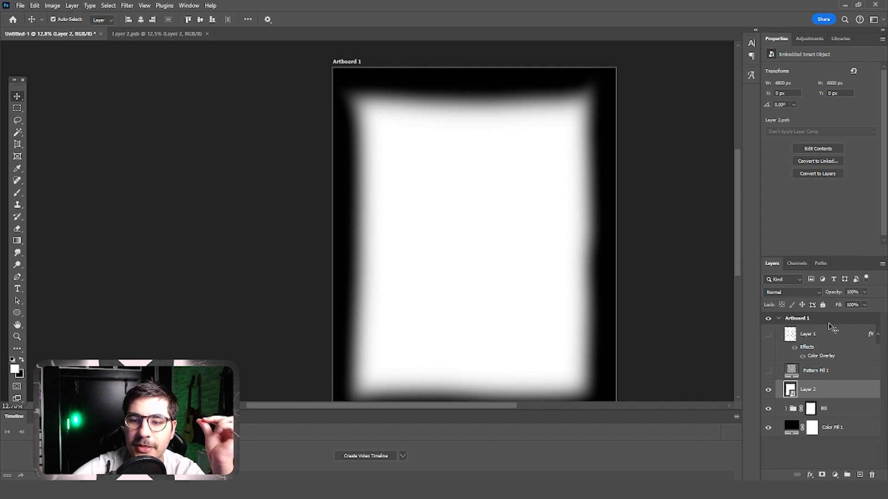
pyautogui.click(814, 373)
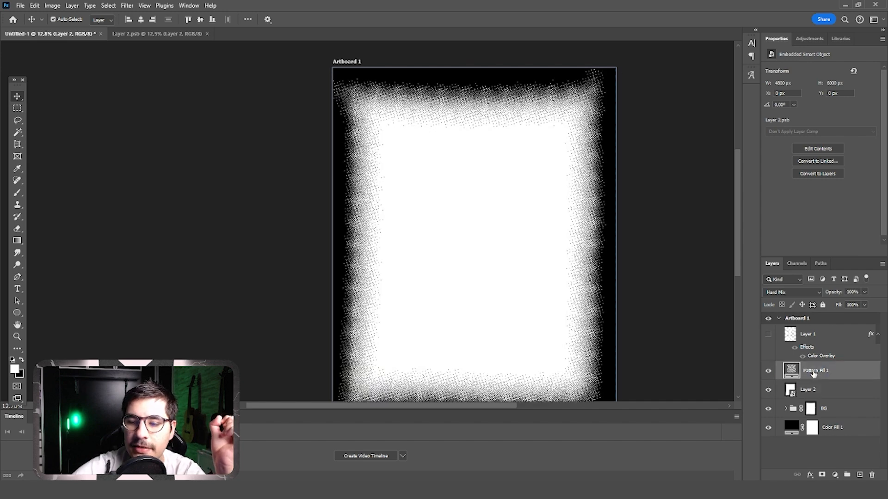
# Go through the blend modes for Pattern Fill 1 and reapply Hard Mix.
pyautogui.click(801, 293)
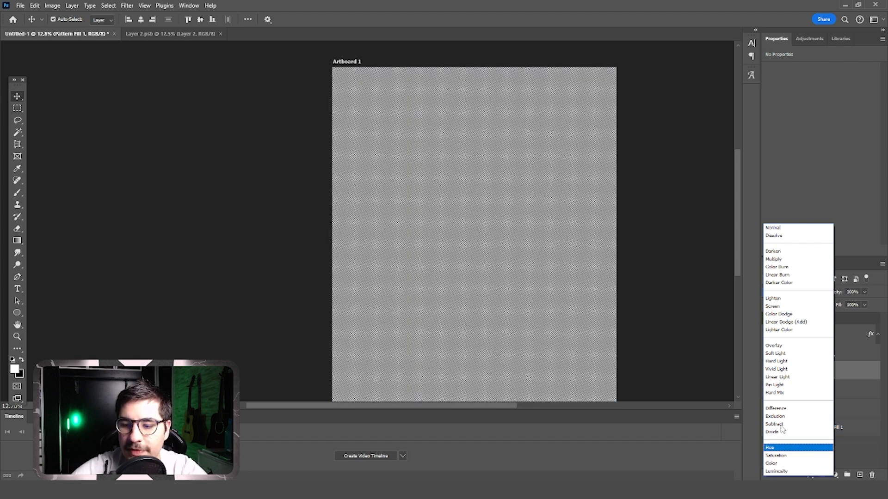
pyautogui.click(784, 394)
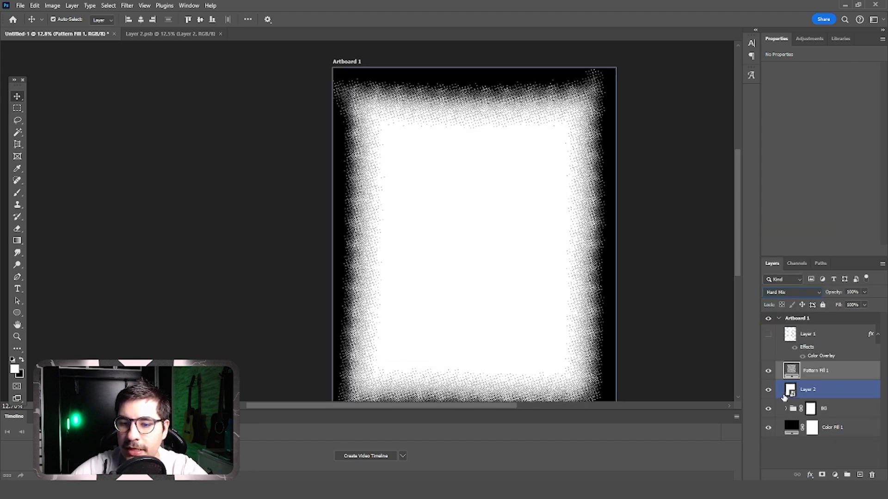
pyautogui.click(831, 457)
pyautogui.scroll(-1, 620, 311)
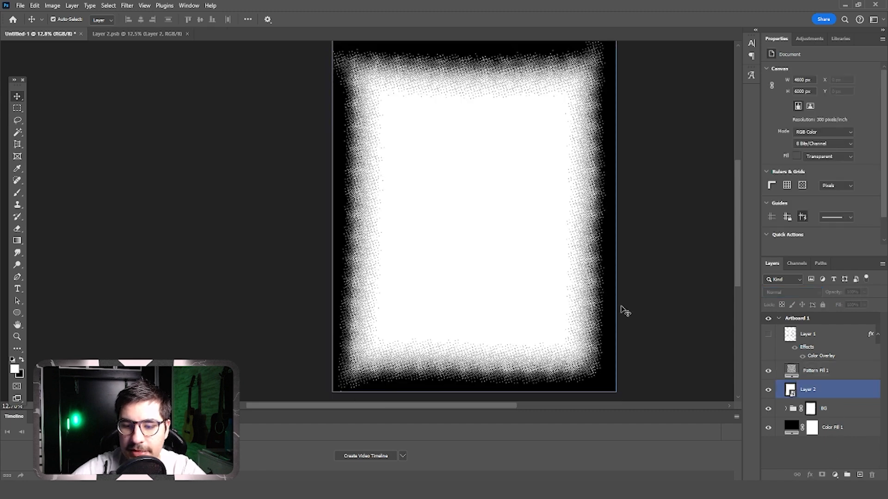
# Merge Pattern Fill 1 and the Layer 2 smart object into one layer and toggle its visibility to compare with the artwork below.
pyautogui.click(817, 377)
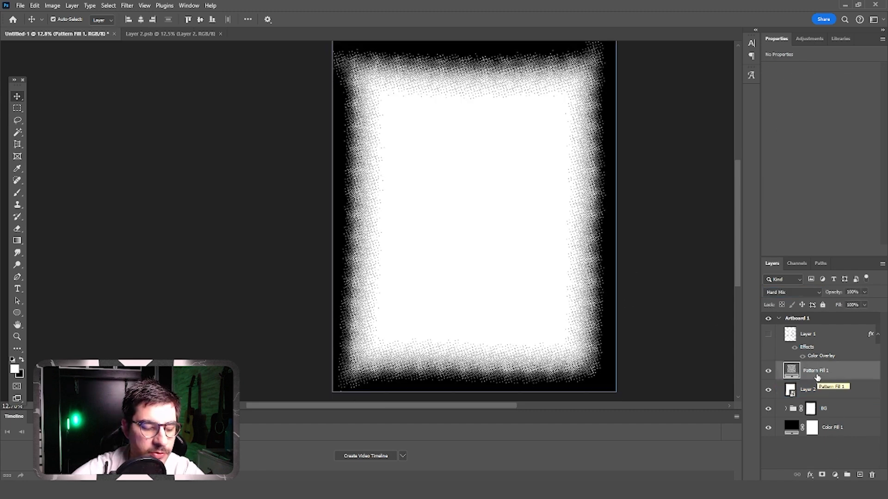
pyautogui.click(846, 395)
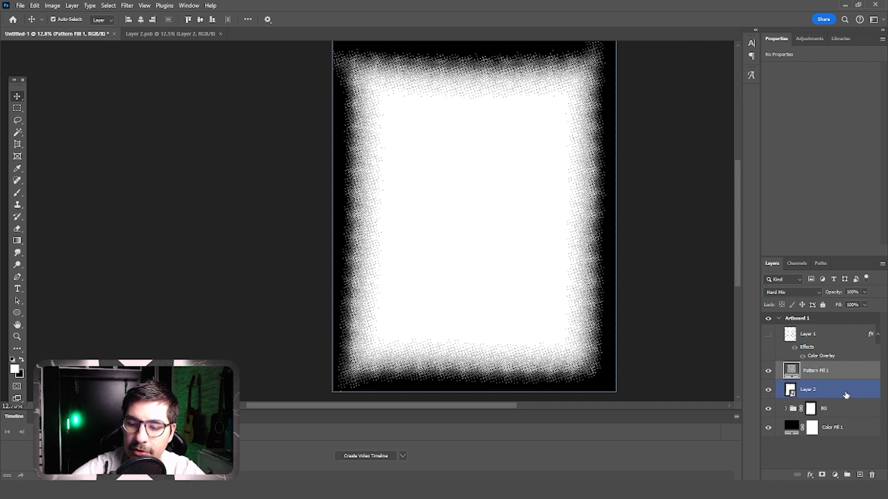
pyautogui.rightClick(834, 373)
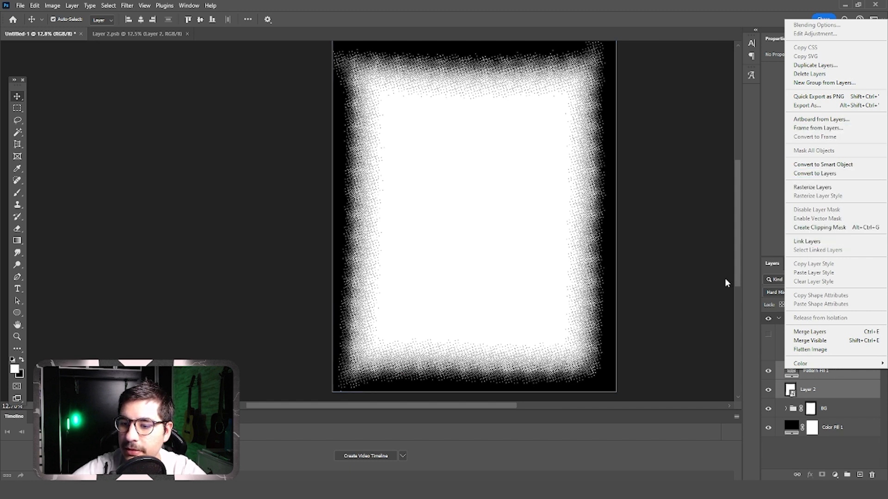
pyautogui.click(822, 332)
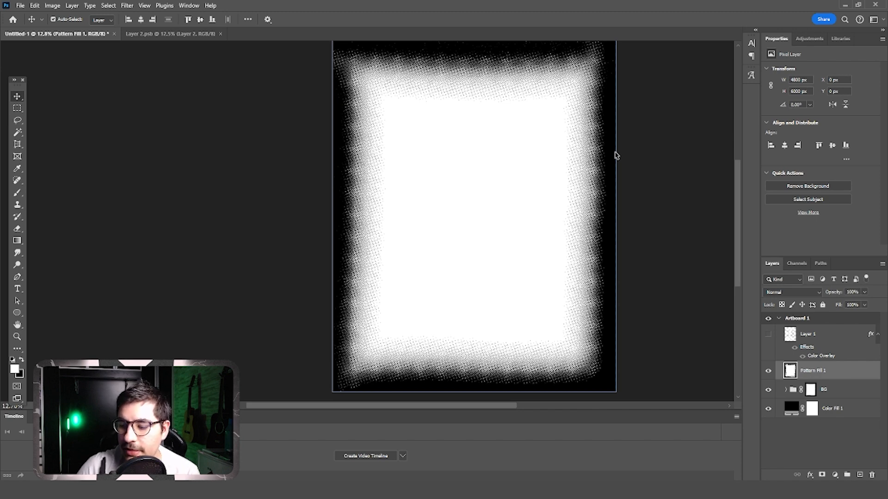
pyautogui.click(768, 370)
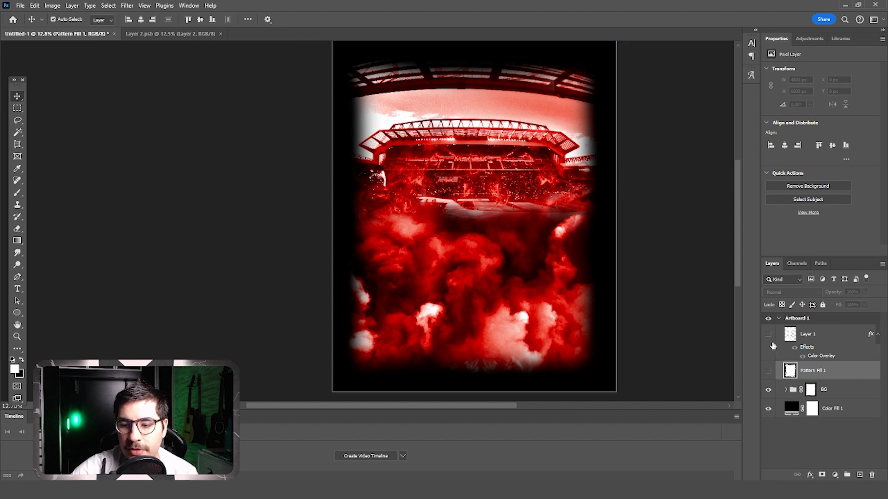
pyautogui.click(769, 371)
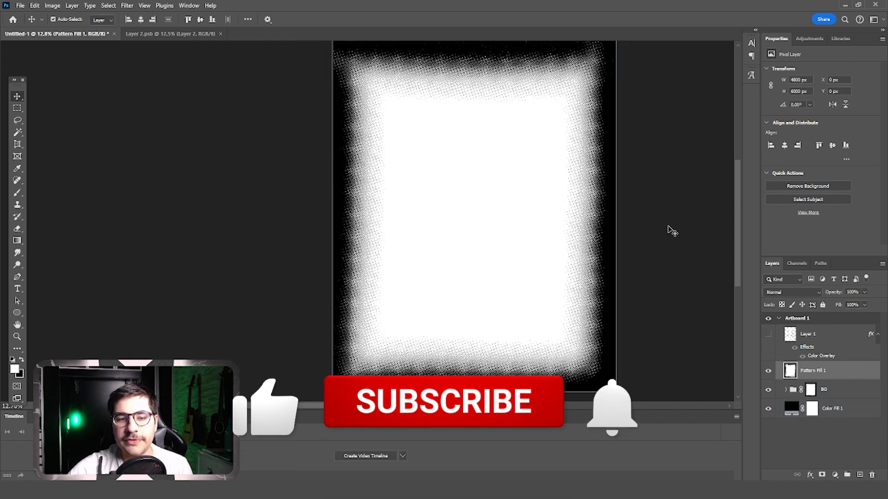
# Copy the entire merged halftone image, hide its layer and clear the selection.
pyautogui.hotkey('ctrl', 'a')
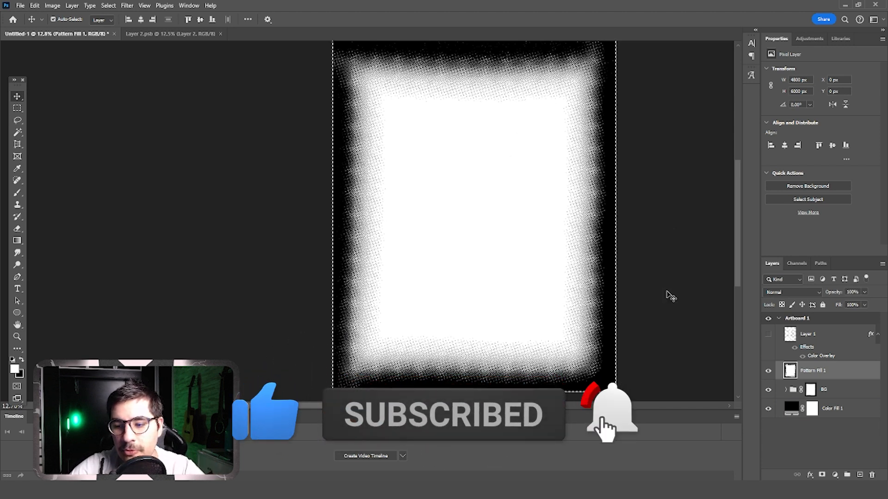
pyautogui.click(768, 370)
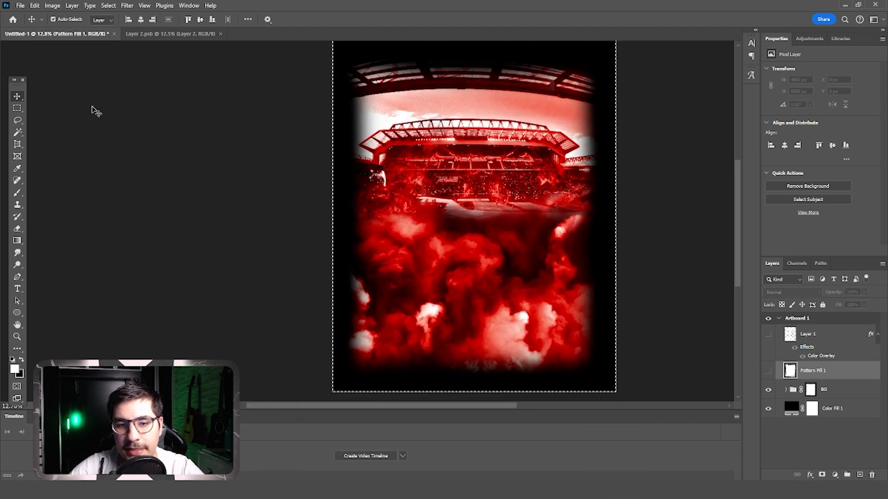
pyautogui.click(19, 109)
pyautogui.click(129, 128)
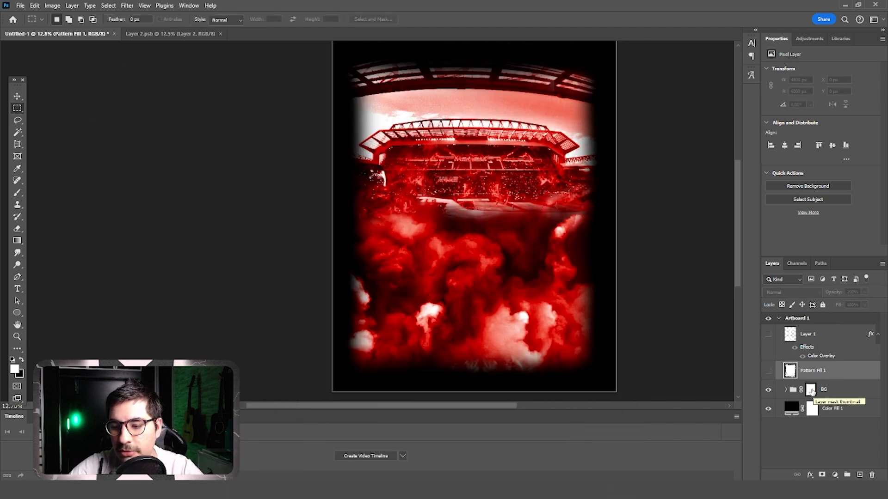
# Replace the contents of the BG group's layer mask with the copied halftone image and return to the normal artwork view.
pyautogui.keyDown('alt'); pyautogui.click(810, 390); pyautogui.keyUp('alt')
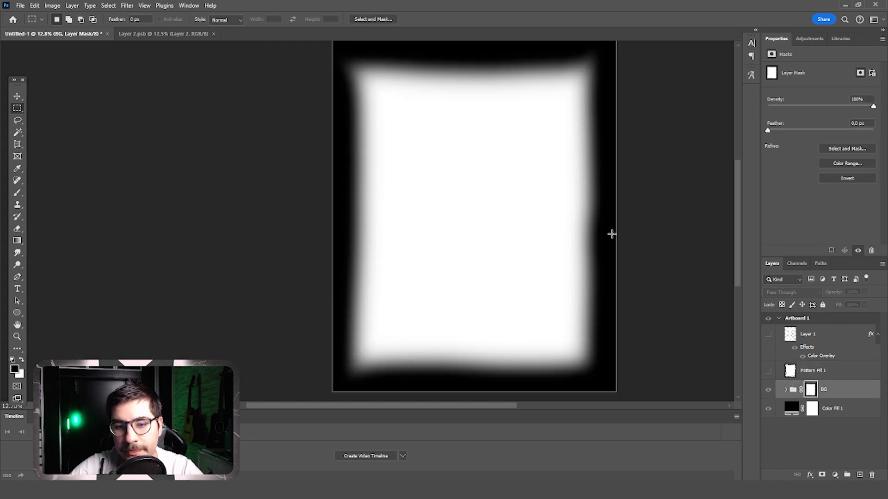
pyautogui.hotkey('ctrl', 'a')
pyautogui.hotkey('ctrl', 'f')
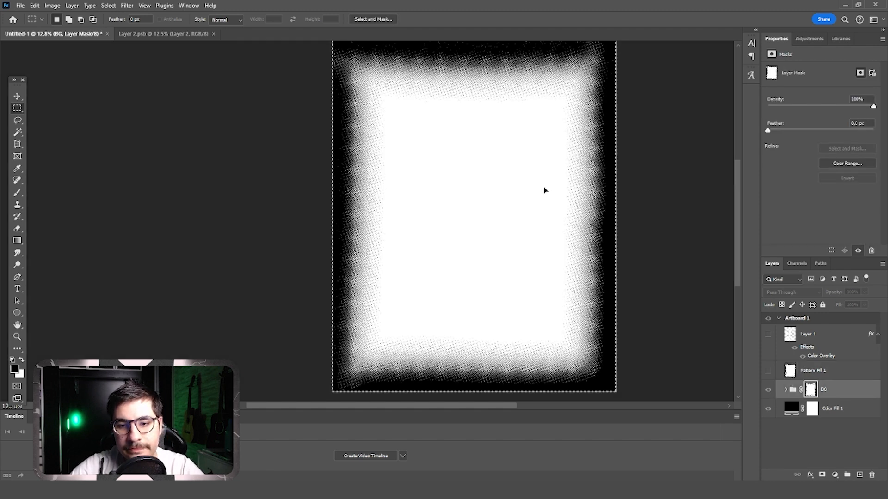
pyautogui.click(18, 96)
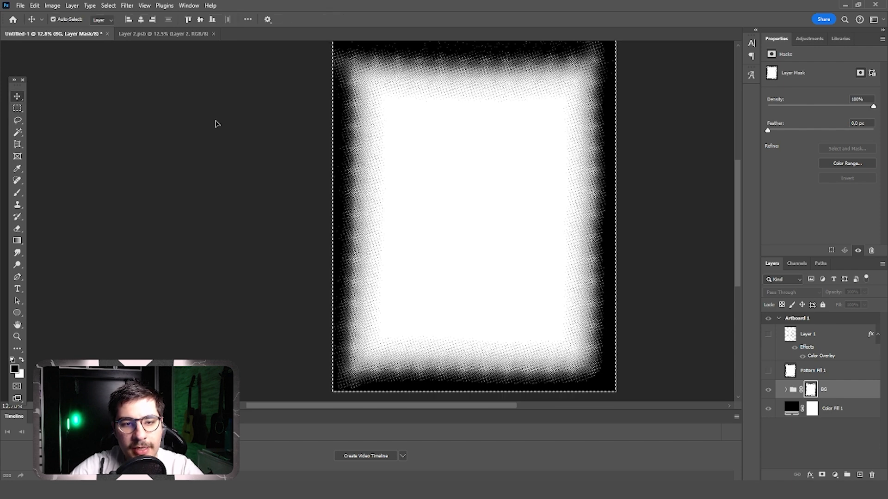
pyautogui.click(214, 123)
# Clear the selection and examine the halftone dots along the stadium artwork's edges, up close and from farther out.
pyautogui.scroll(5, 689, 199)
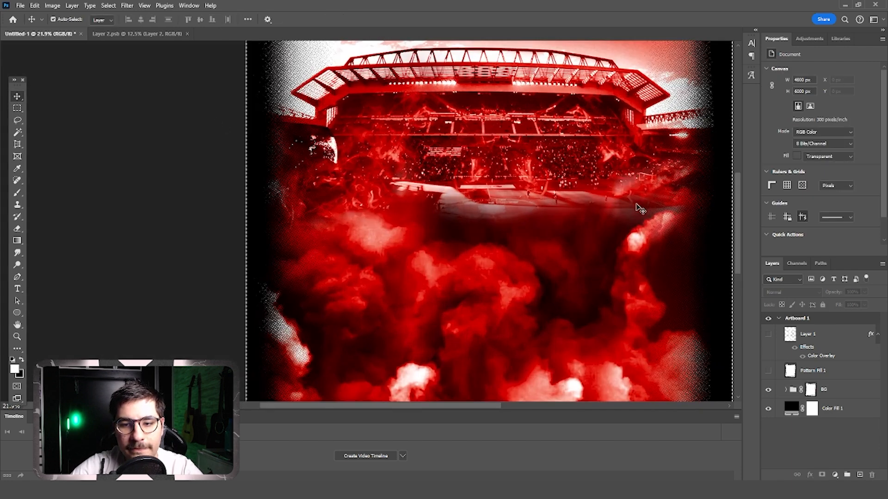
pyautogui.scroll(4, 252, 171)
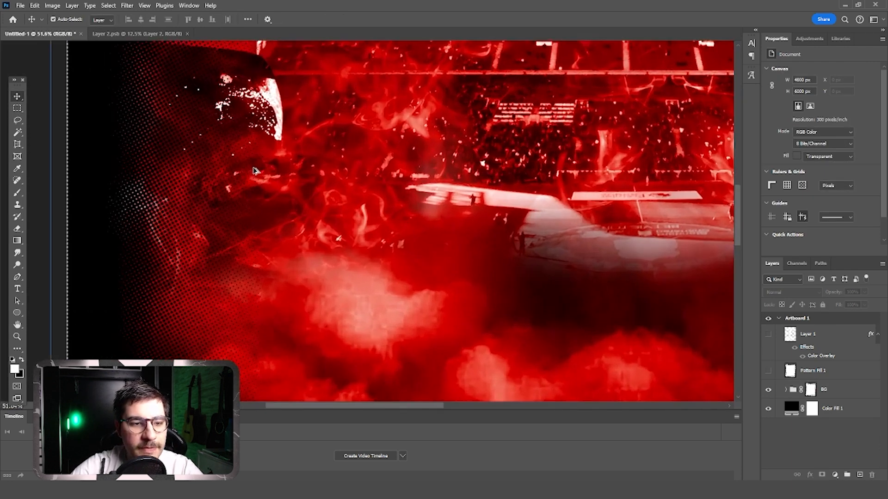
pyautogui.hscroll(-3, 374, 198)
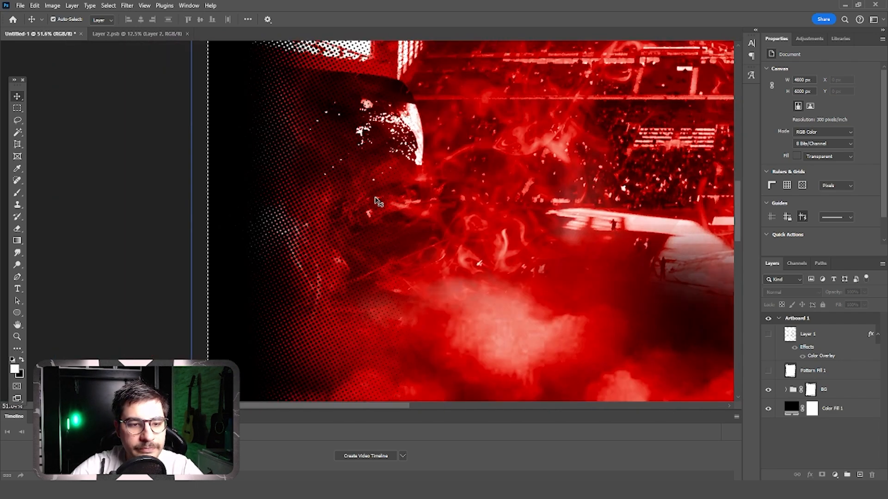
pyautogui.click(17, 107)
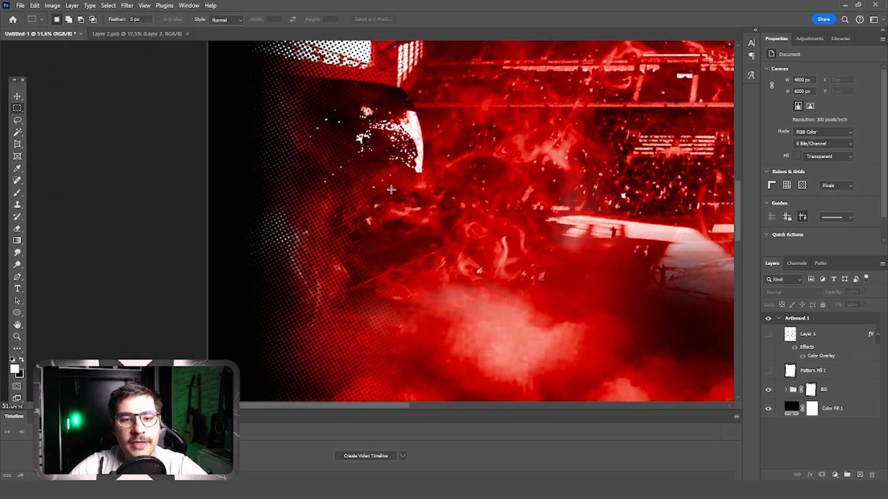
pyautogui.scroll(4, 307, 172)
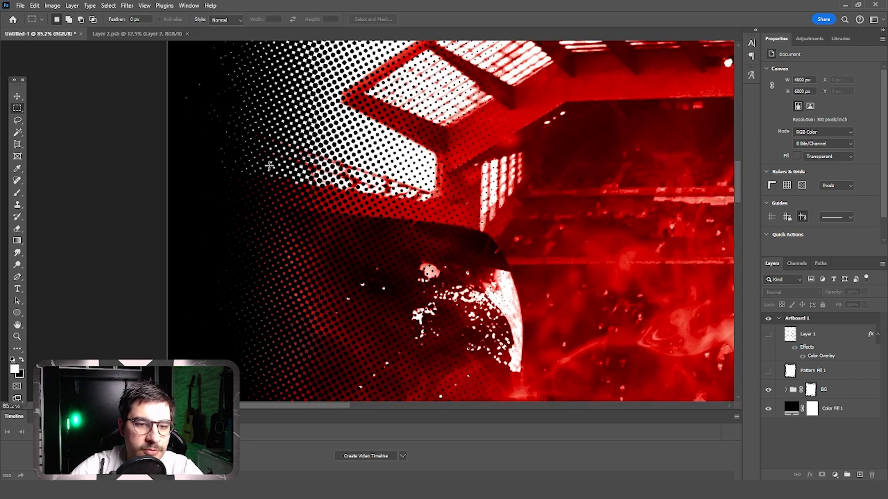
pyautogui.scroll(2, 269, 165)
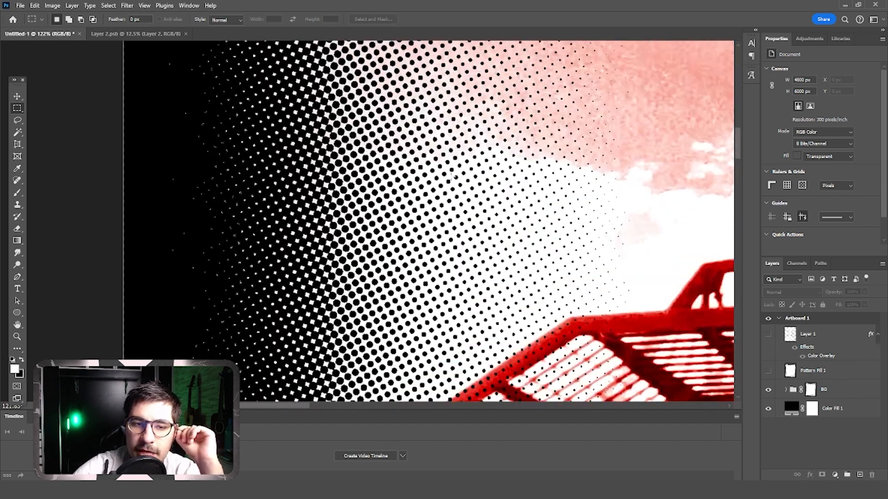
pyautogui.scroll(-10, 512, 187)
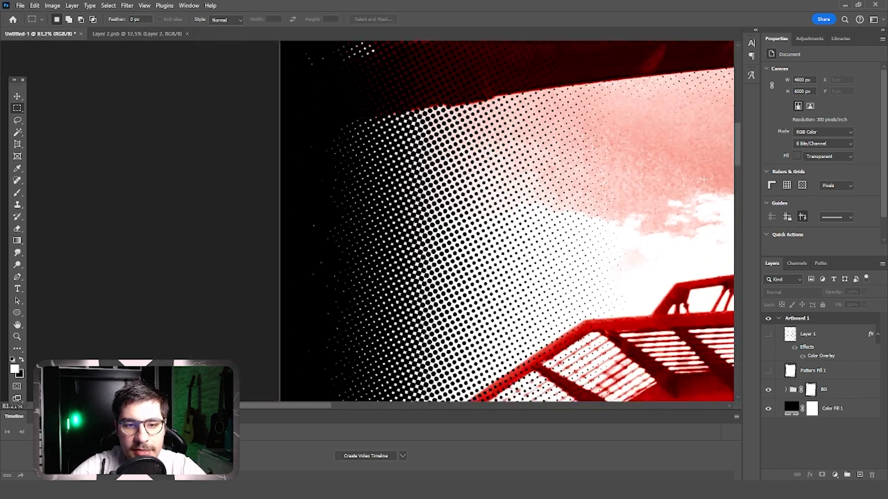
pyautogui.scroll(-4, 701, 179)
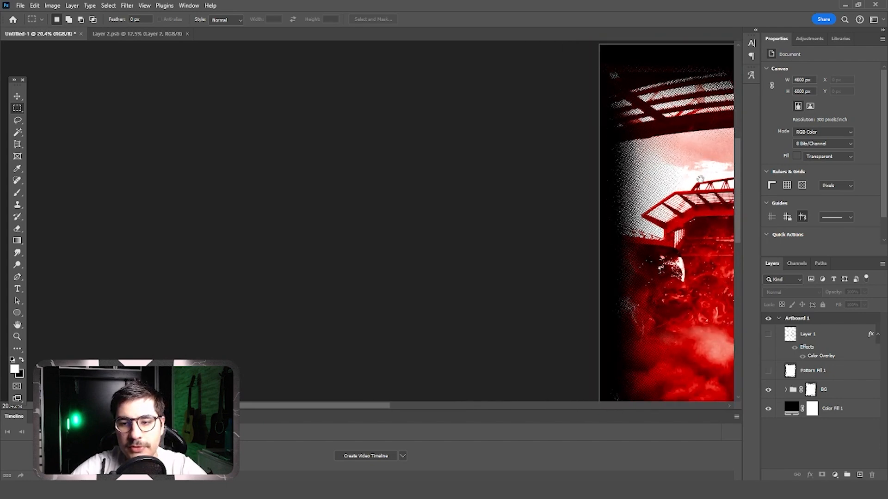
pyautogui.moveTo(639, 178); pyautogui.dragTo(404, 173)
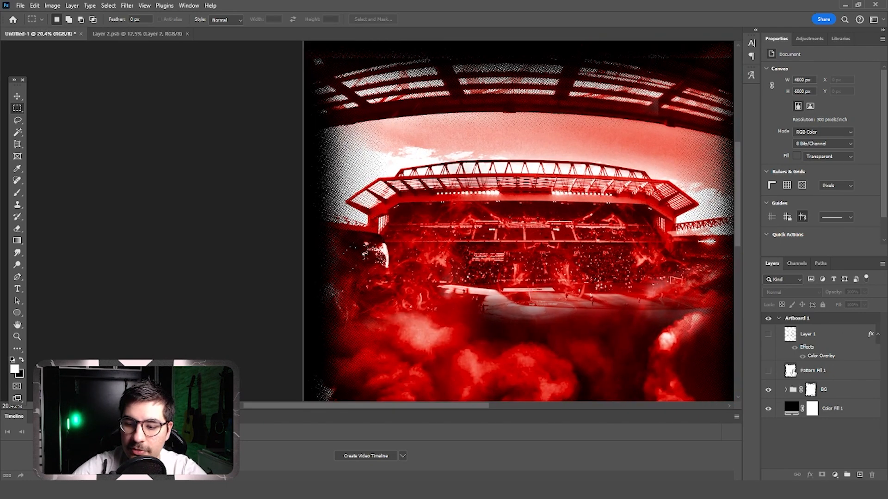
# Undo the halftone paste into the BG group's layer mask.
pyautogui.click(805, 373)
pyautogui.rightClick(808, 373)
pyautogui.click(808, 373)
pyautogui.hotkey('ctrl', 'a')
pyautogui.hotkey('ctrl', 'z')
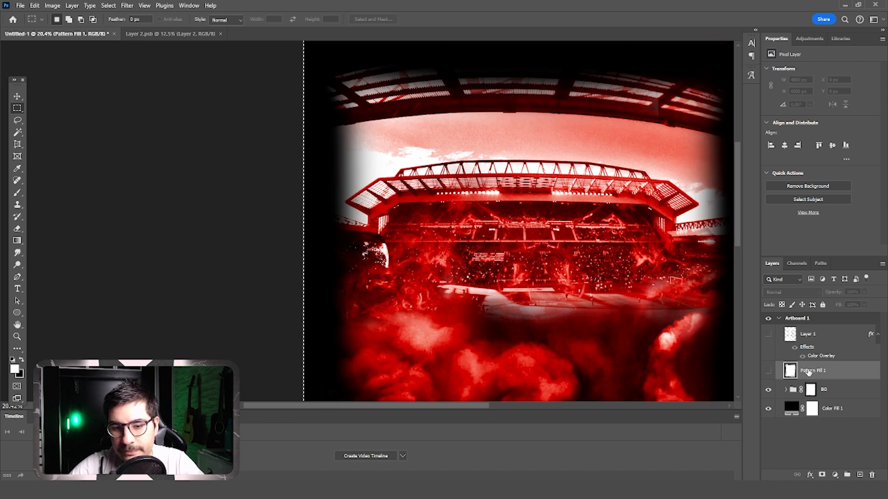
# Delete the merged Pattern Fill 1 layer and the hidden Layer 1.
pyautogui.hotkey('ctrl', 'a')
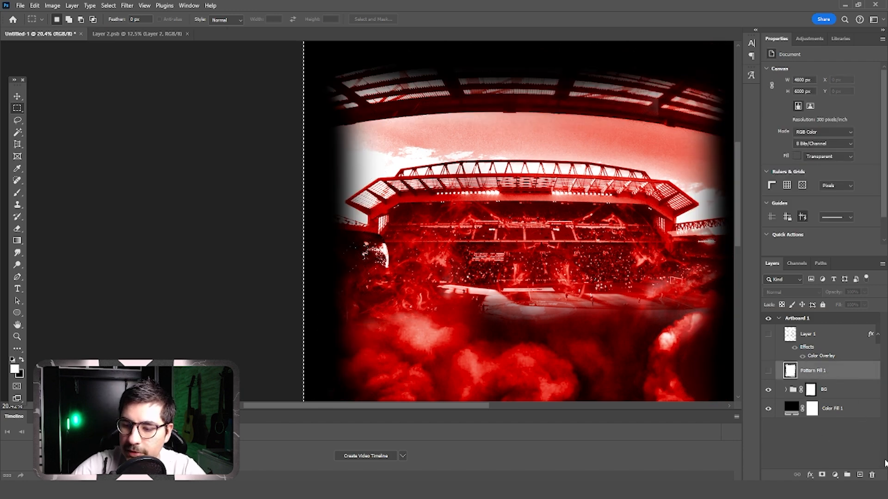
pyautogui.click(872, 474)
pyautogui.click(401, 181)
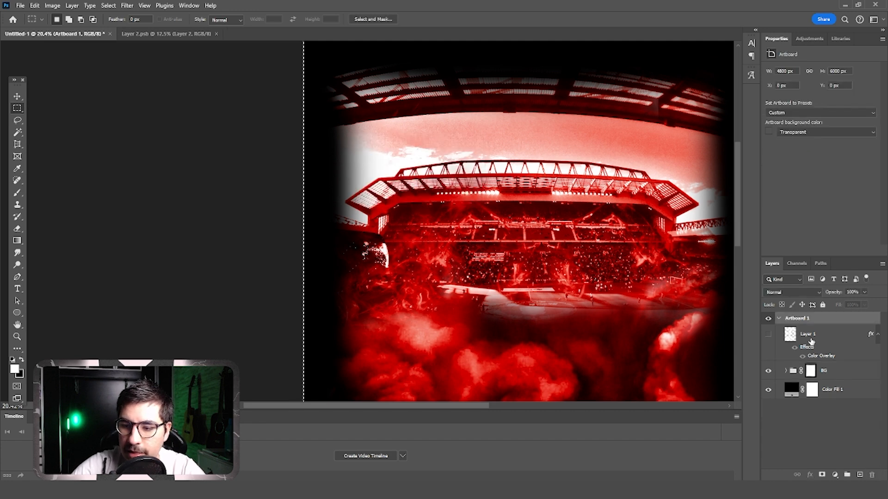
pyautogui.click(812, 342)
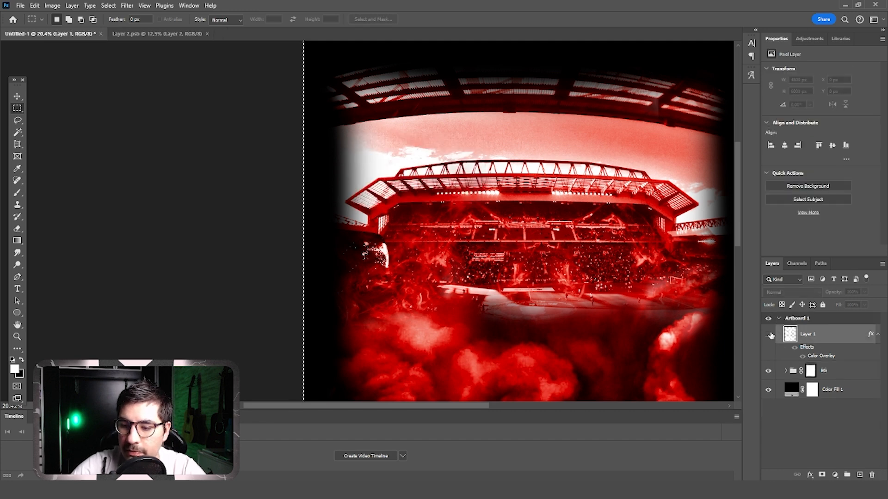
pyautogui.click(873, 474)
pyautogui.click(398, 181)
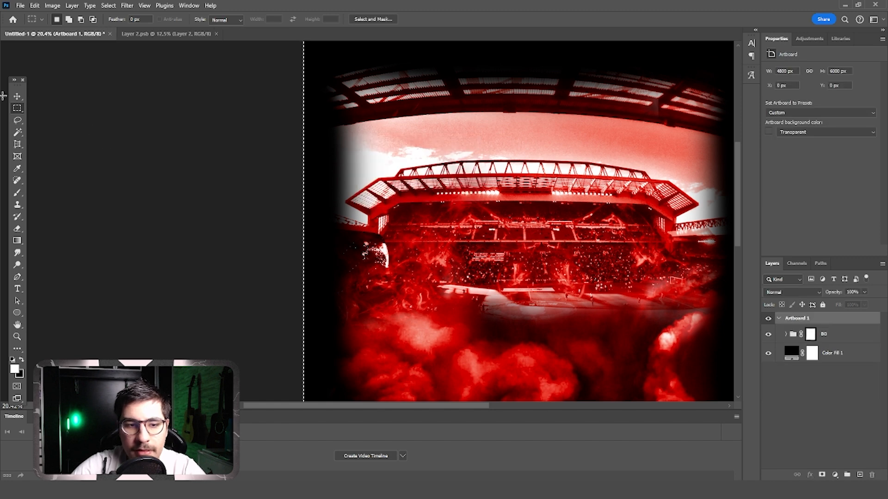
# Display the BG group's layer mask on its own and copy its entire contents.
pyautogui.keyDown('alt'); pyautogui.click(810, 334); pyautogui.keyUp('alt')
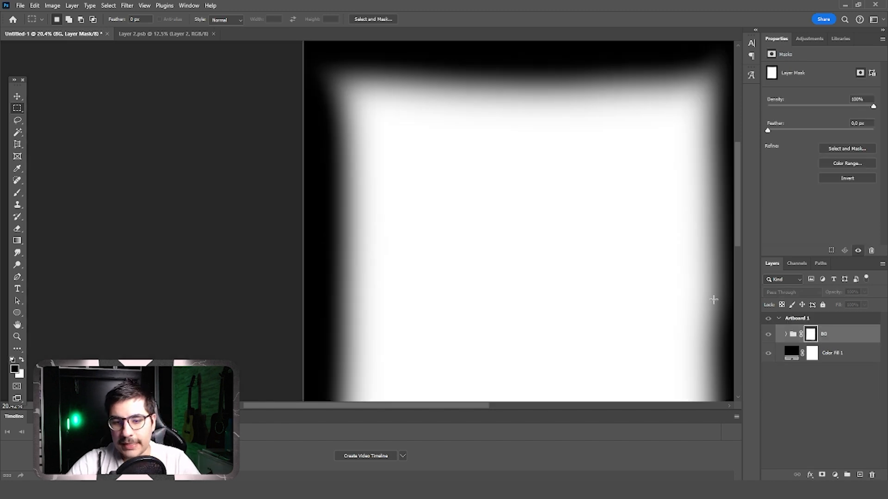
pyautogui.scroll(-3, 473, 199)
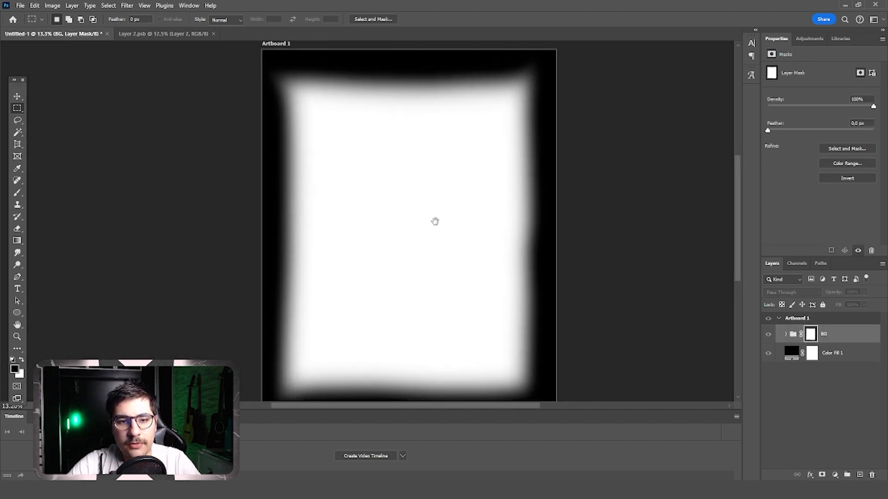
pyautogui.hotkey('ctrl', 'a')
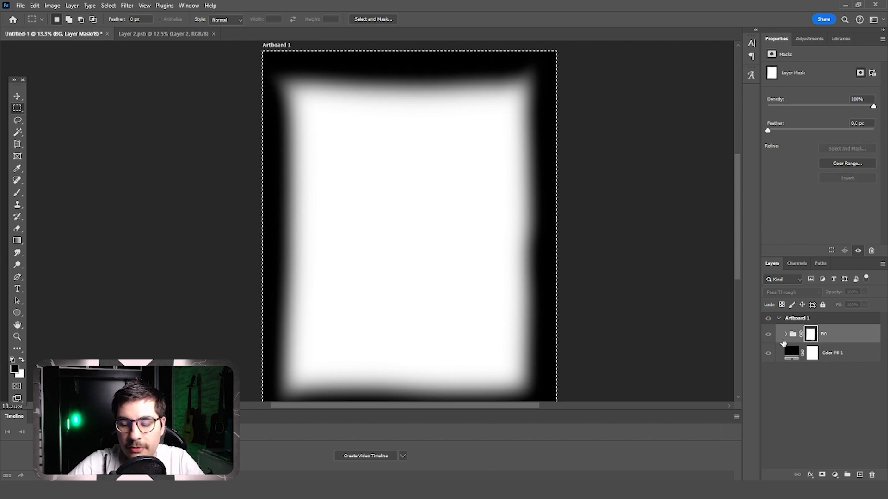
# Add a new layer above the BG group, hide the group, and paste the copied mask into the new layer.
pyautogui.click(858, 476)
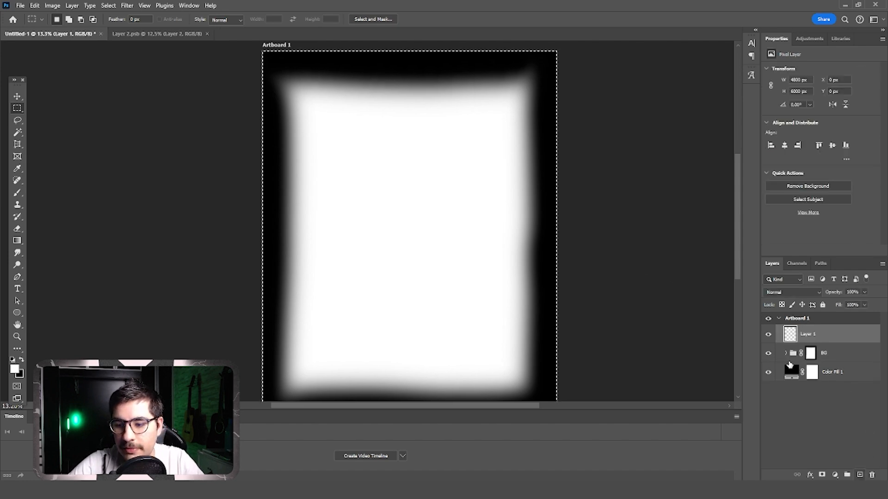
pyautogui.click(768, 352)
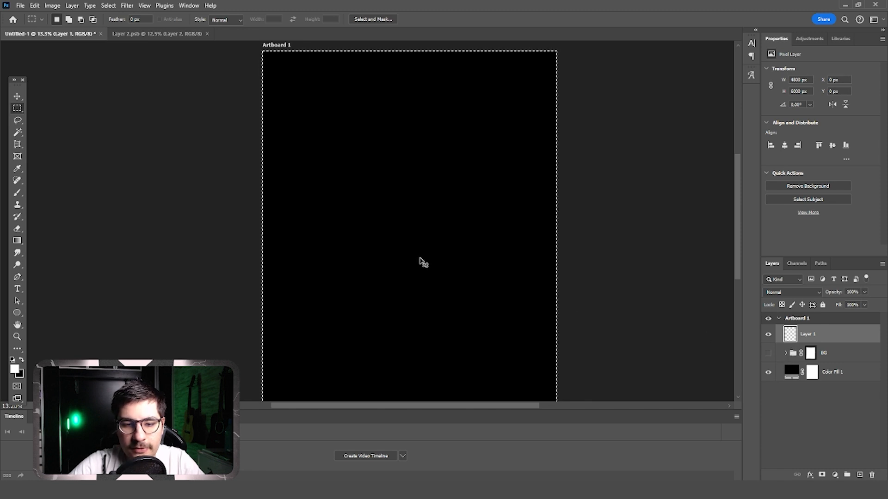
pyautogui.hotkey('alt', 'BackSpace')
pyautogui.hotkey('ctrl', 'd')
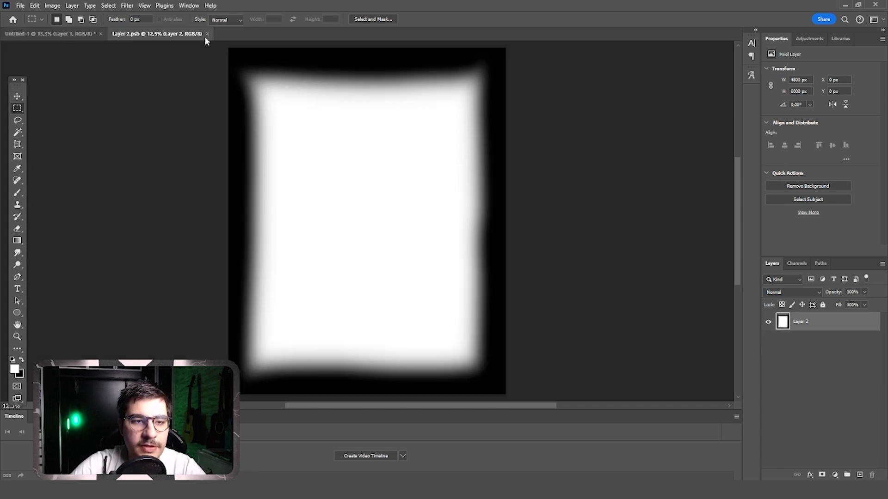
# Close the Layer 2.psb document and convert the pasted mask layer, Layer 1, to a smart object.
pyautogui.click(207, 34)
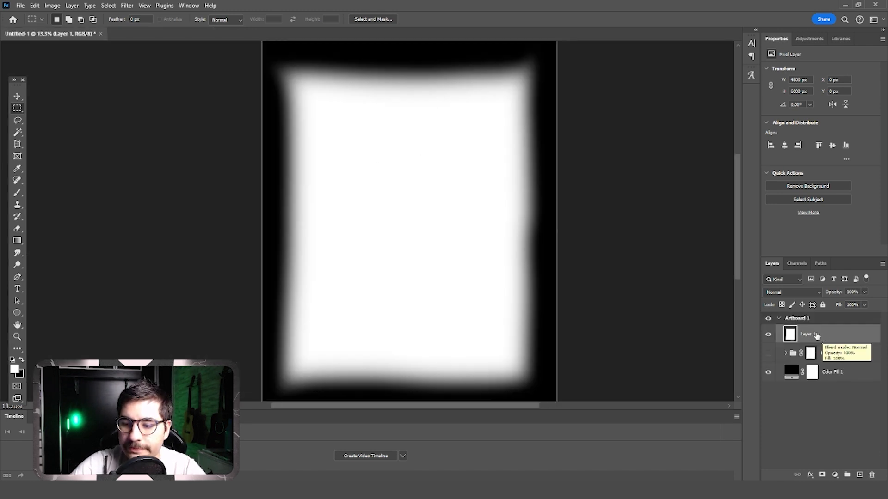
pyautogui.rightClick(812, 337)
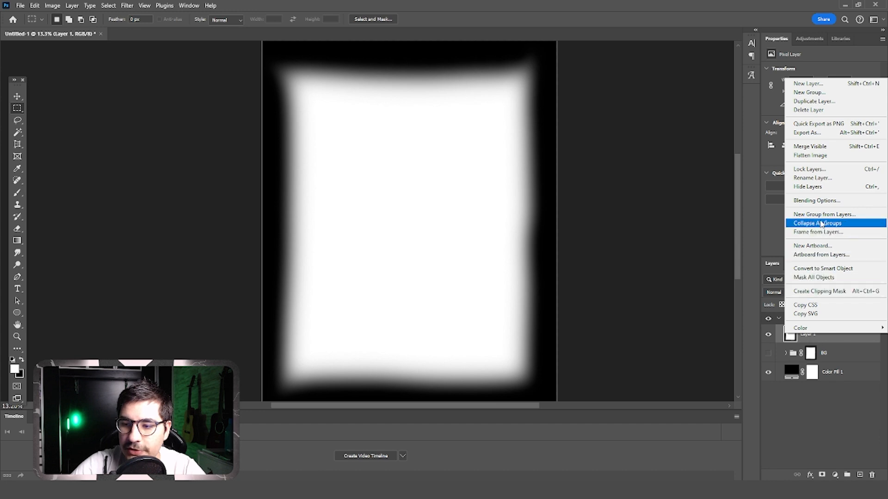
pyautogui.click(825, 268)
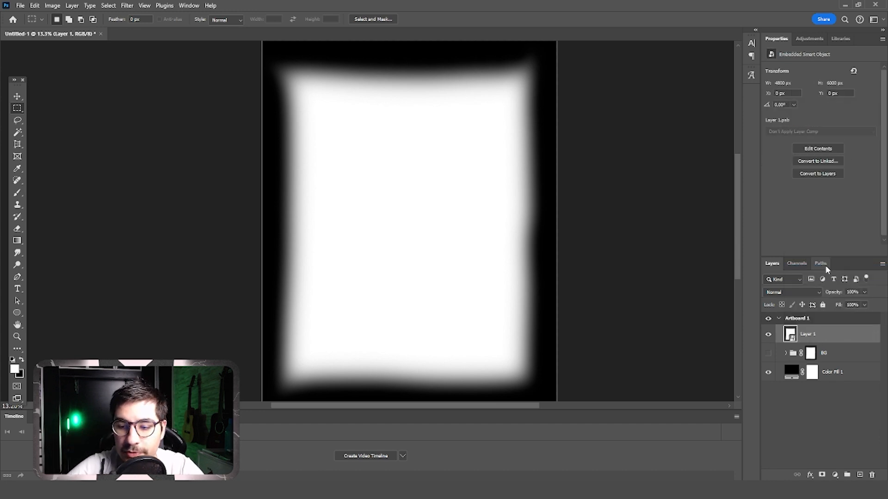
# Open the contents of the Layer 1 smart object for editing and compare them with the Untitled-1 document.
pyautogui.doubleClick(791, 335)
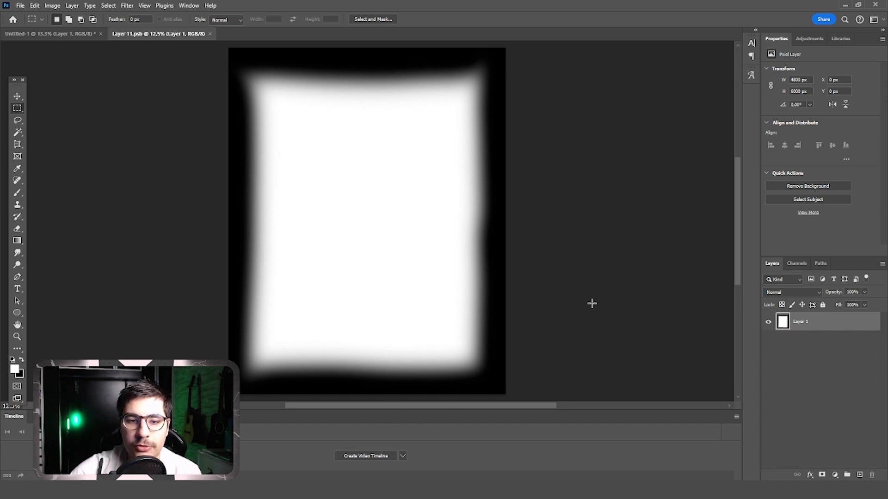
pyautogui.click(17, 96)
pyautogui.click(51, 34)
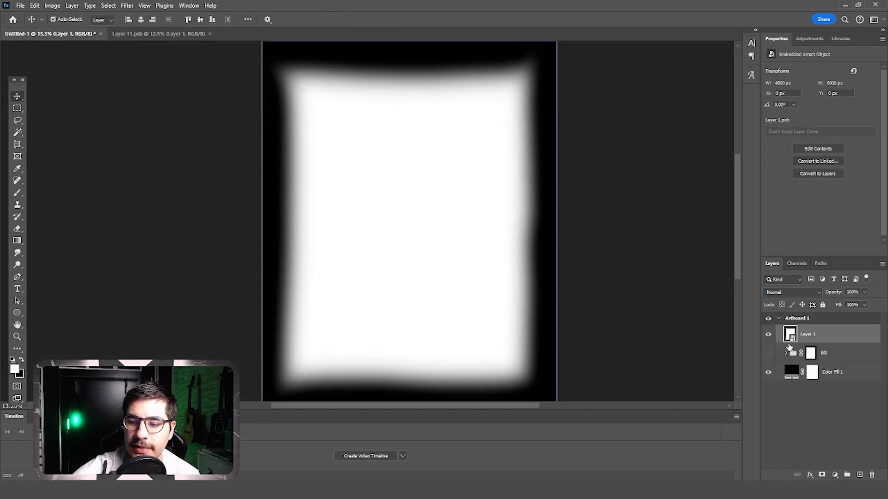
pyautogui.click(140, 35)
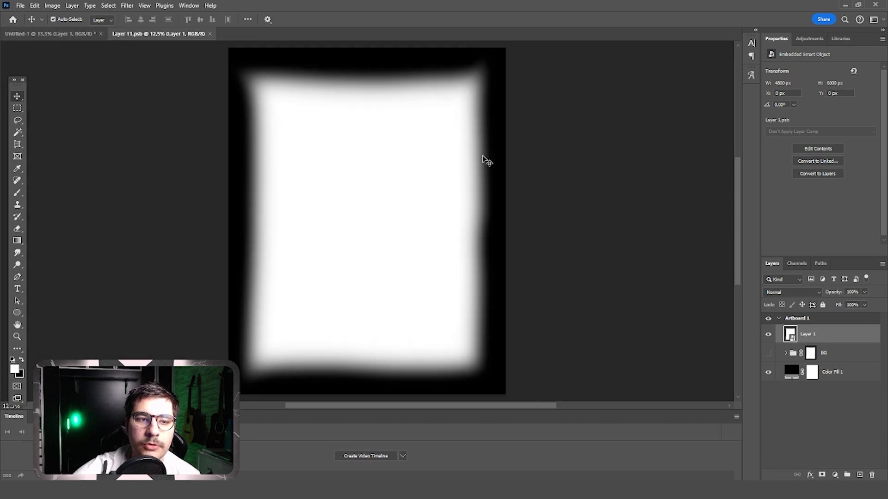
pyautogui.click(56, 33)
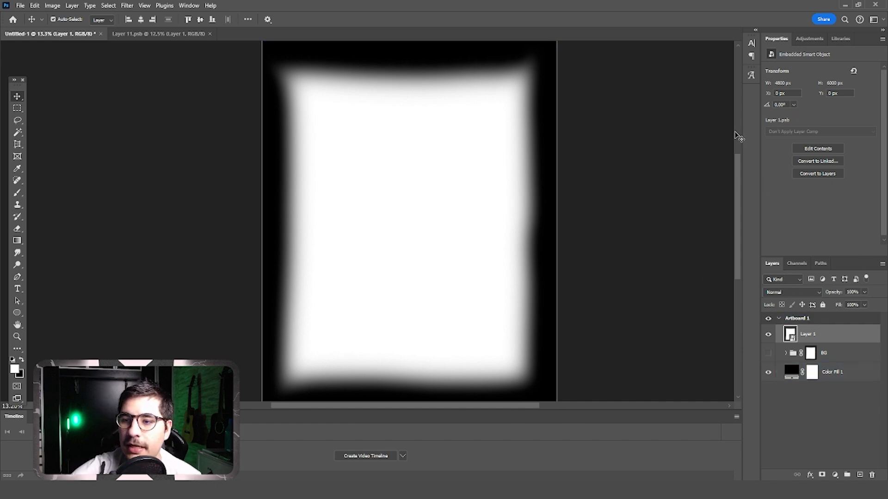
pyautogui.click(135, 36)
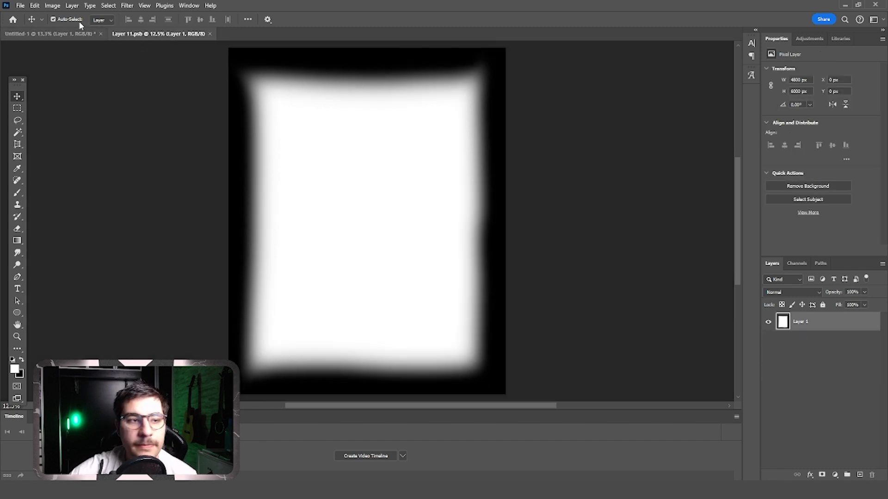
# Convert the smart object's document to Grayscale mode, discarding its color information.
pyautogui.click(24, 6)
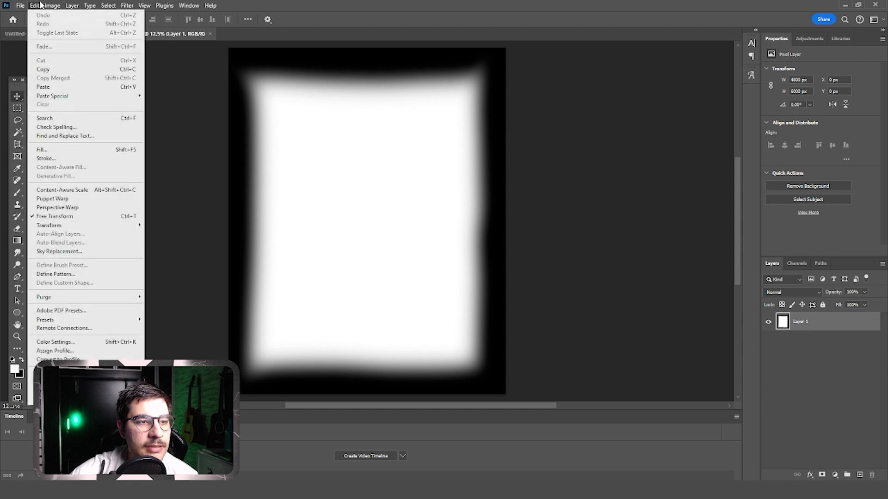
pyautogui.moveTo(60, 17)
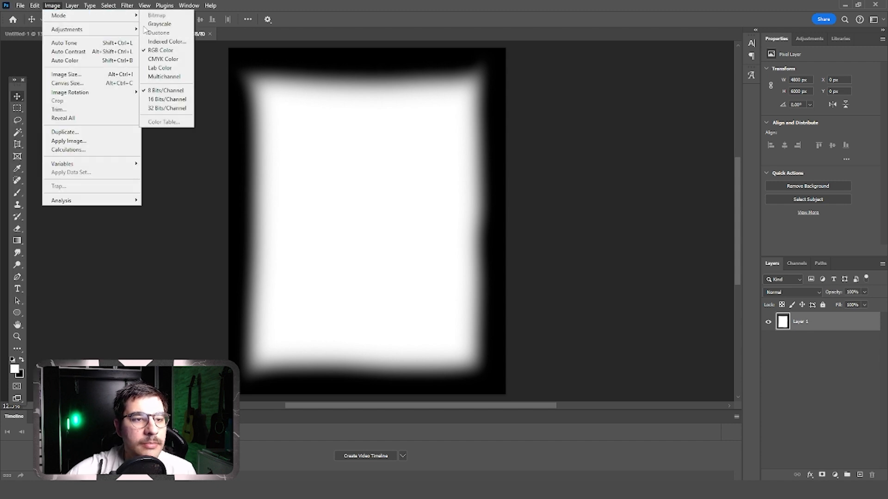
pyautogui.click(160, 24)
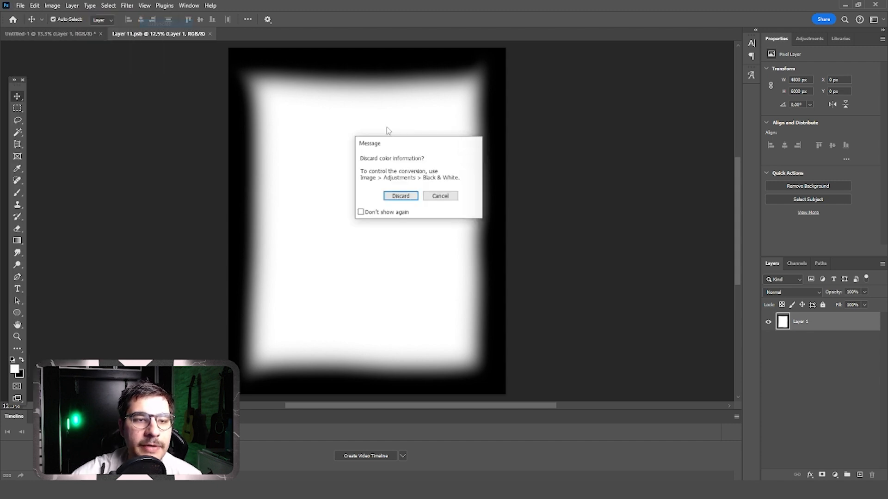
pyautogui.click(401, 196)
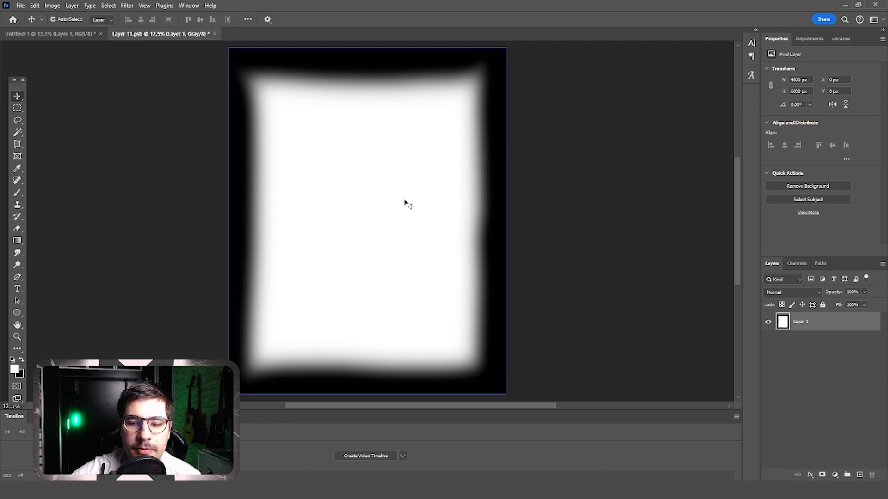
# Start converting the document to Bitmap mode with layers flattened, a 72 pixels/inch output and the Halftone Screen method.
pyautogui.click(53, 5)
pyautogui.moveTo(61, 16)
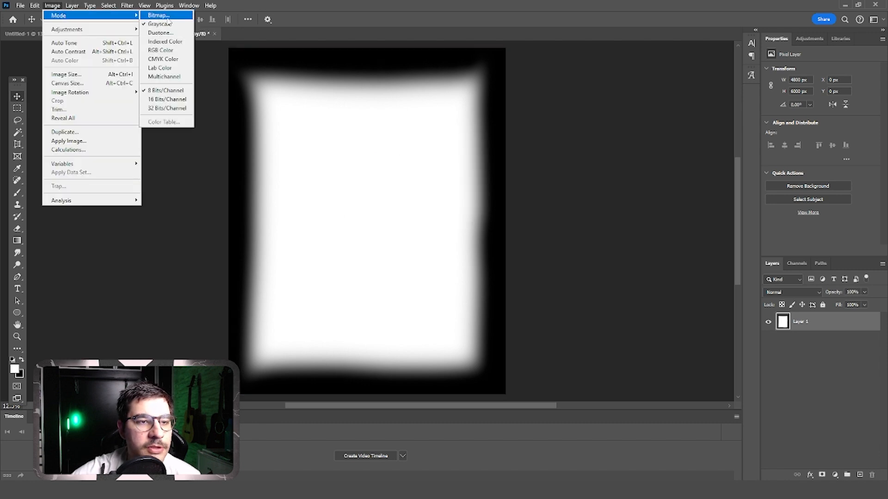
pyautogui.click(173, 18)
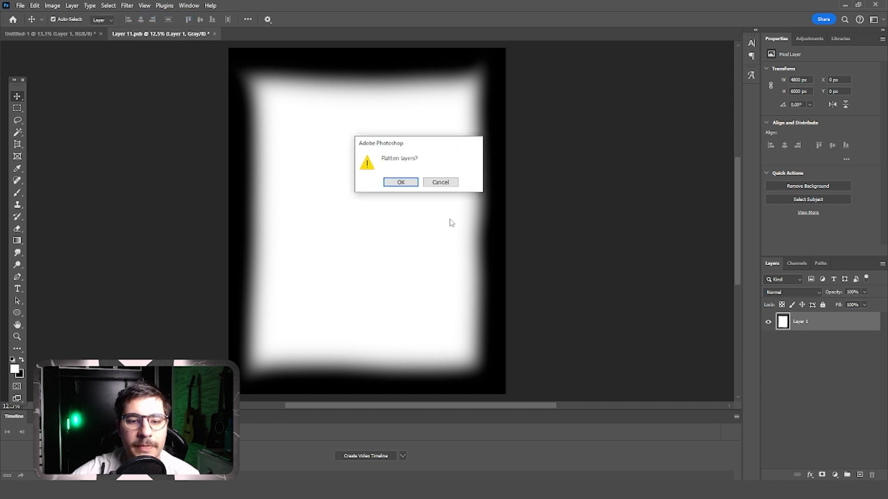
pyautogui.click(402, 181)
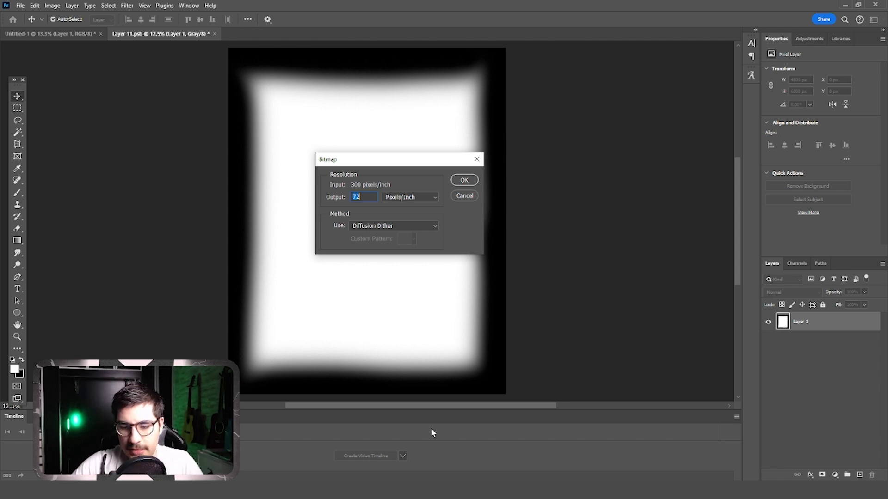
pyautogui.click(434, 227)
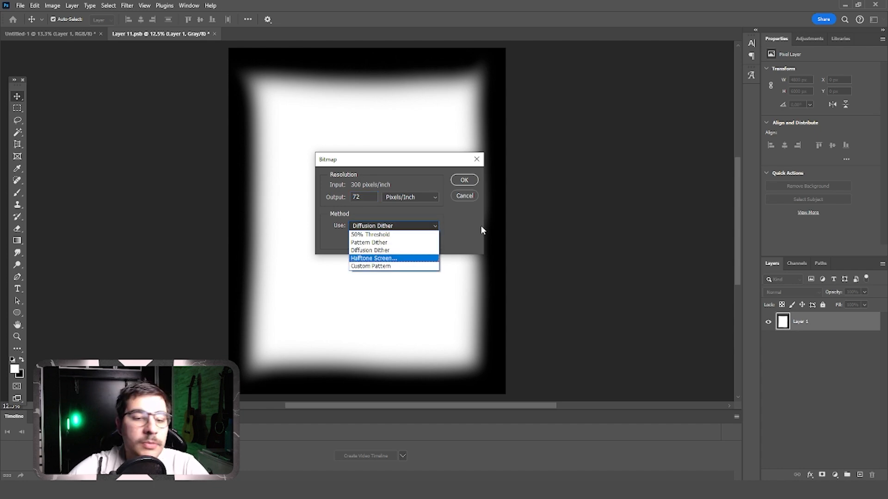
pyautogui.click(388, 259)
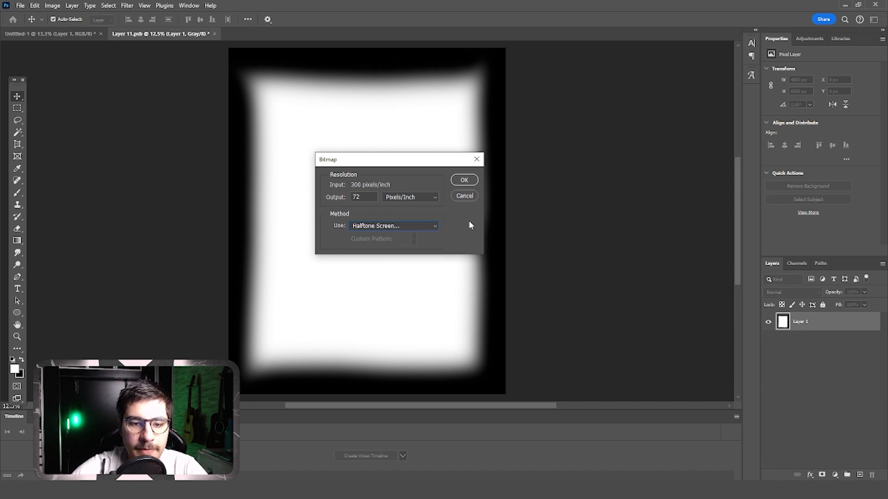
pyautogui.click(430, 227)
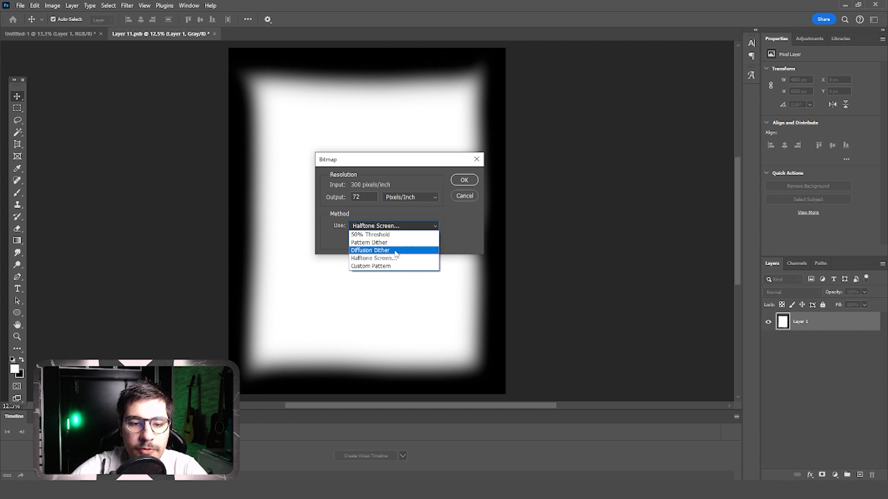
pyautogui.click(469, 220)
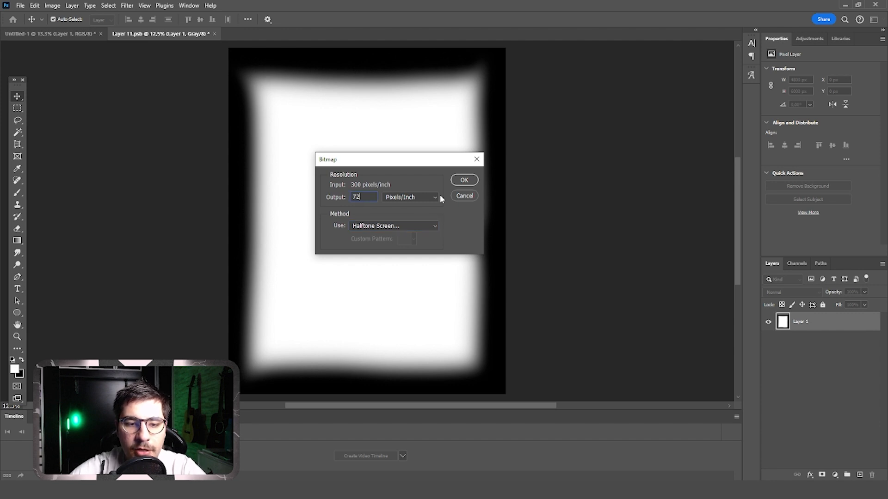
pyautogui.click(462, 178)
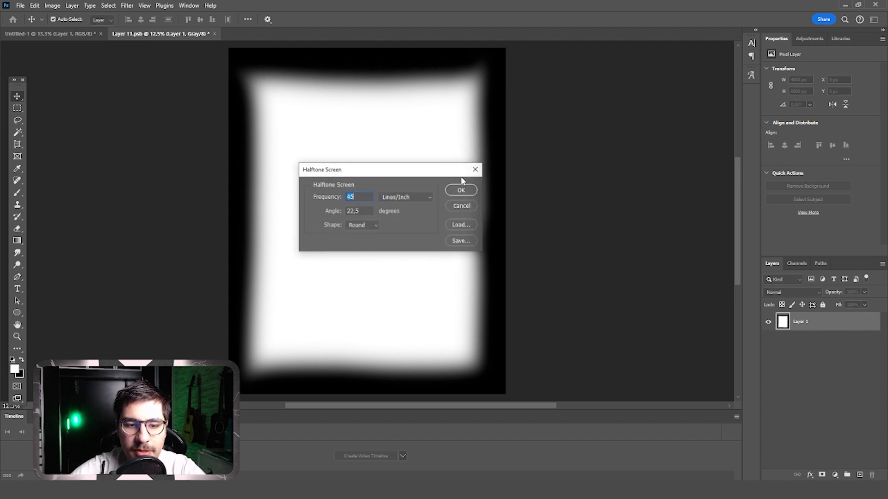
# Apply the halftone screen with a frequency of 45 lines/inch, a 22.5-degree angle and a Round shape.
pyautogui.click(367, 196)
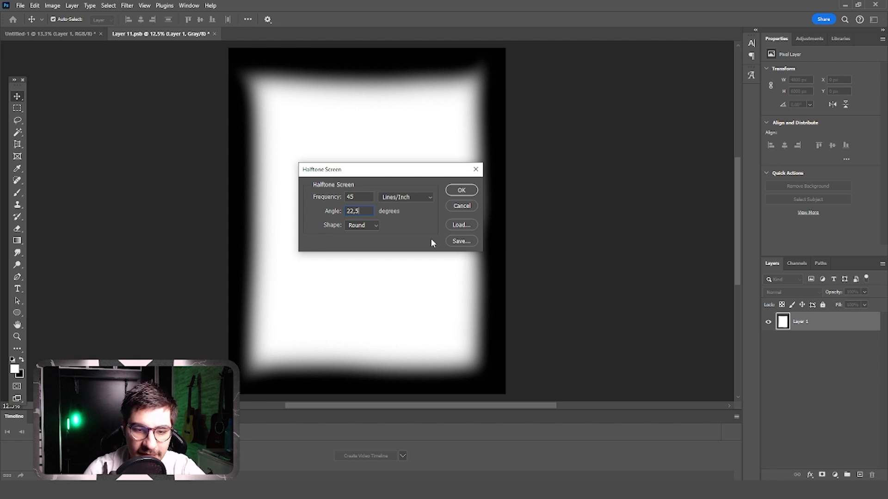
pyautogui.click(359, 225)
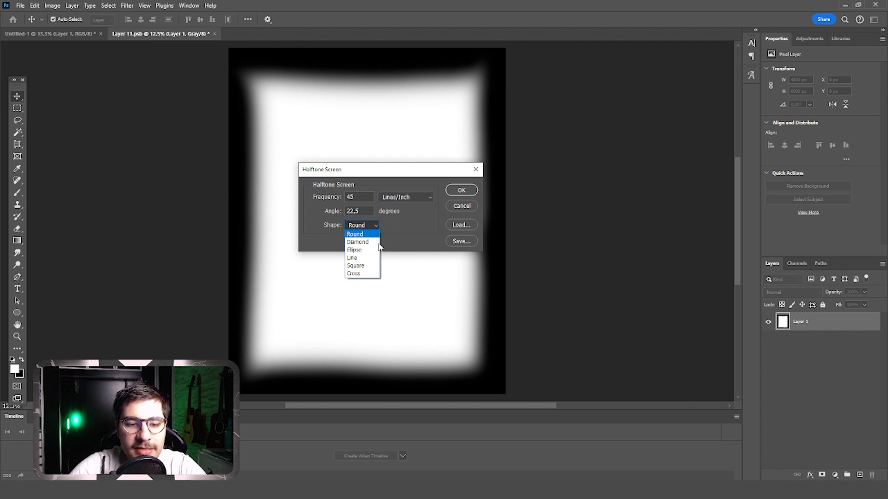
pyautogui.click(404, 226)
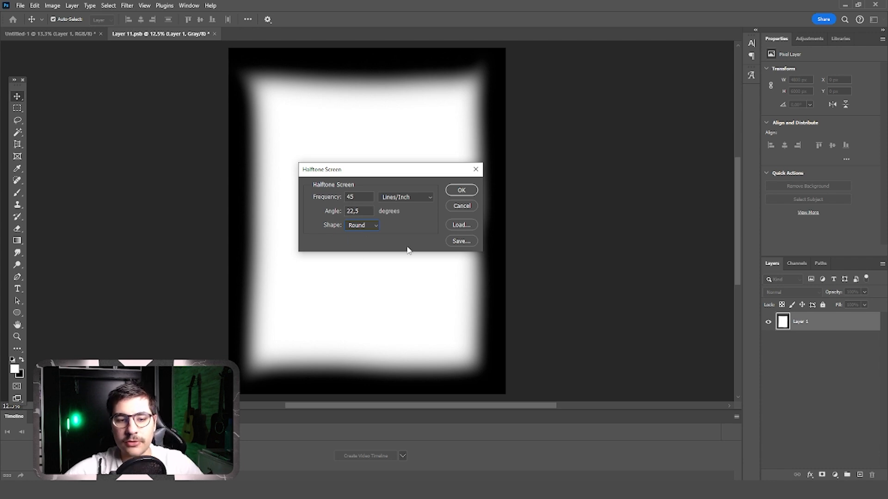
pyautogui.click(465, 190)
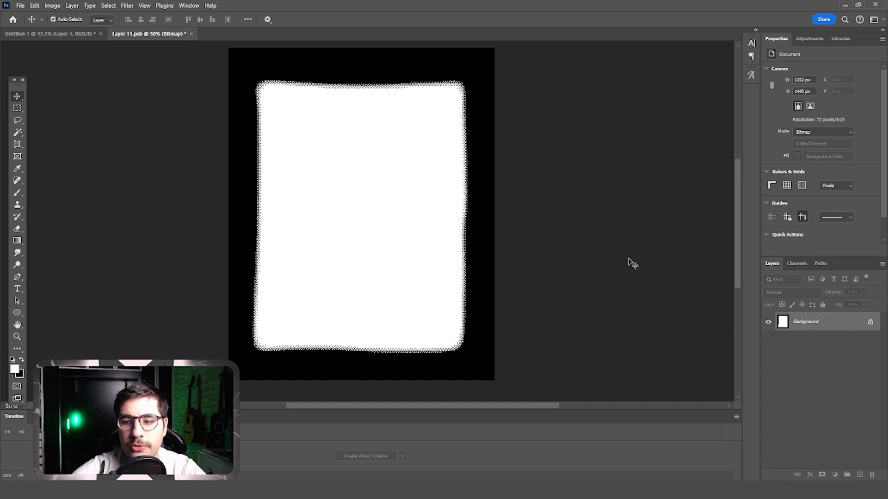
# Convert the bitmap image back to Grayscale mode with a size ratio of 1.
pyautogui.click(50, 5)
pyautogui.moveTo(76, 17)
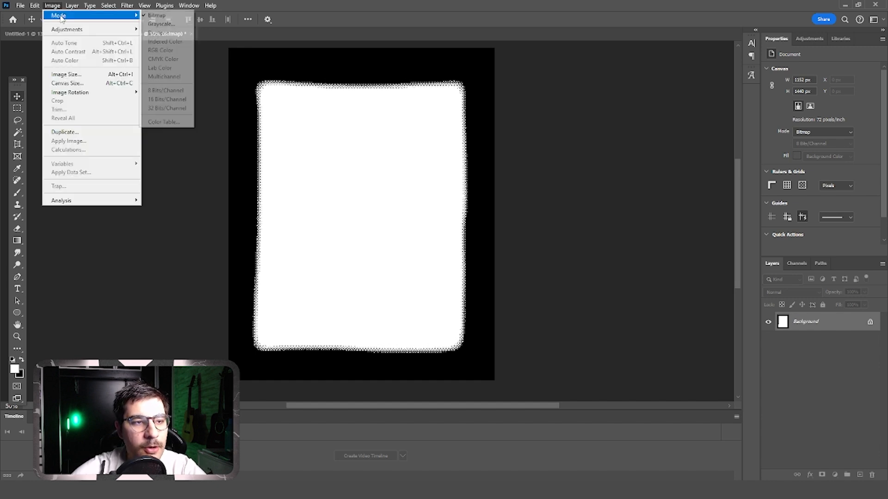
pyautogui.click(177, 26)
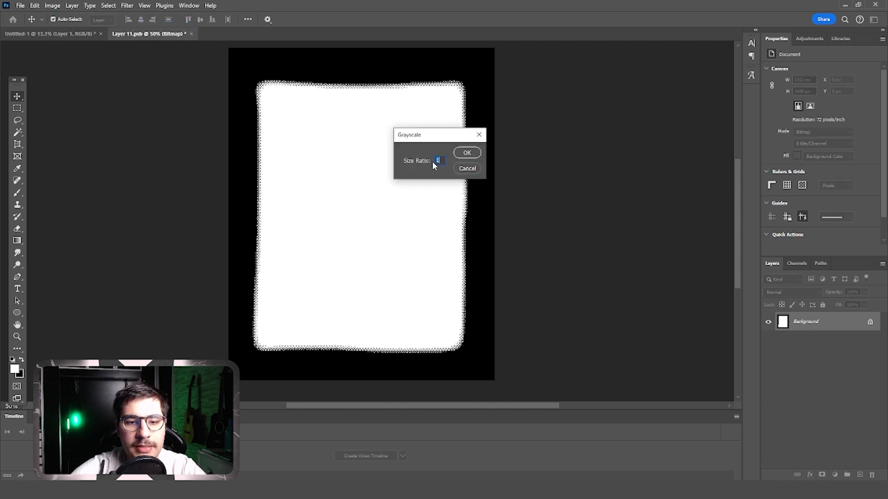
pyautogui.click(466, 153)
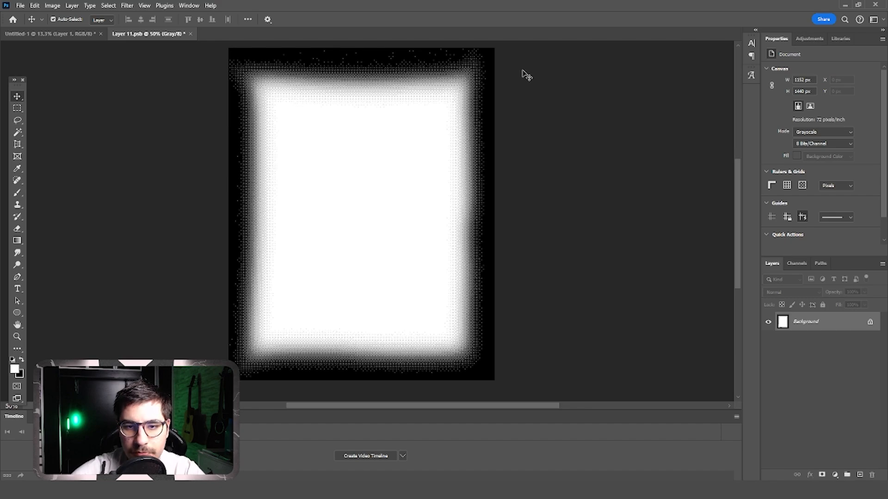
# Examine the dot pattern along the mask's soft edges up close and across the whole image.
pyautogui.scroll(6, 526, 75)
pyautogui.moveTo(462, 96); pyautogui.dragTo(450, 255)
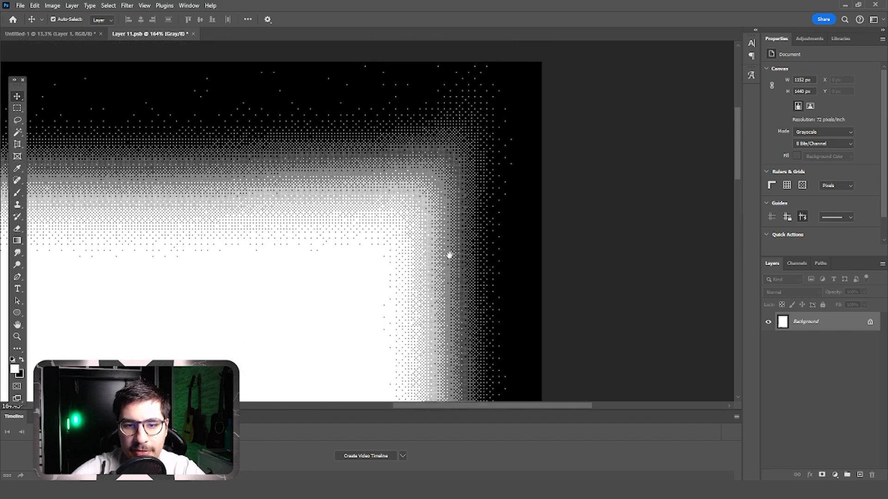
pyautogui.scroll(5, 417, 252)
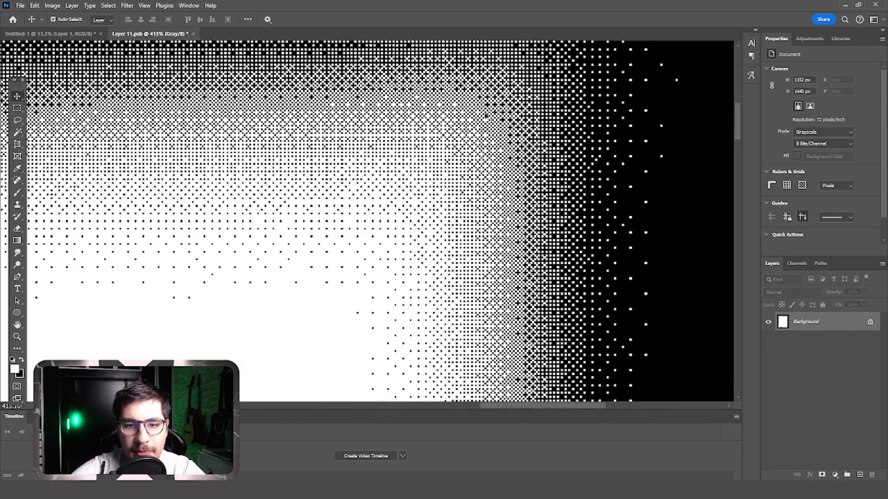
pyautogui.scroll(-3, 508, 173)
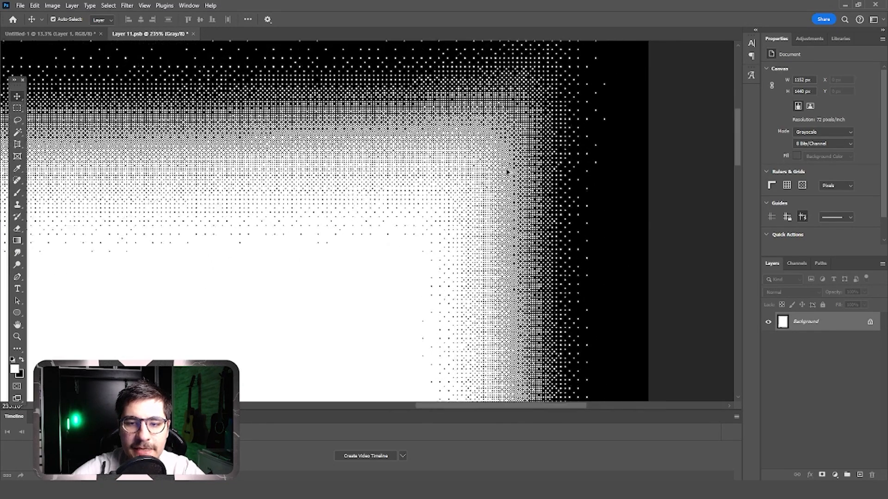
pyautogui.scroll(-4, 507, 172)
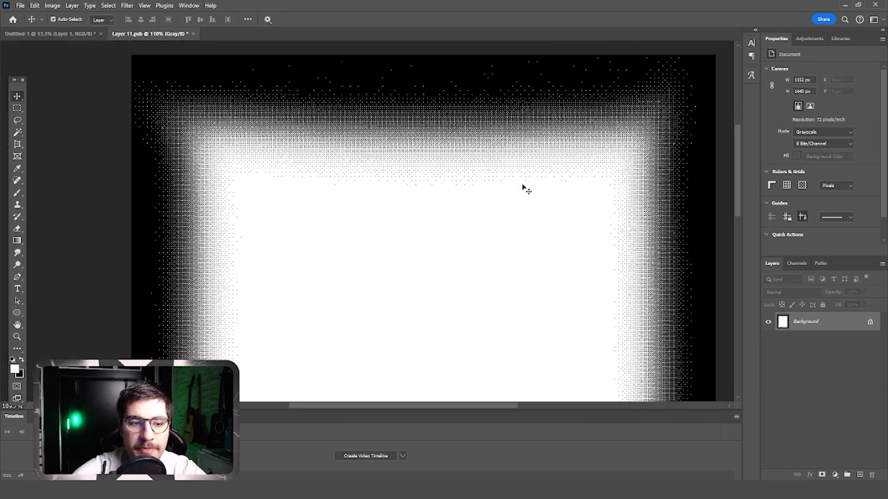
pyautogui.scroll(-4, 527, 190)
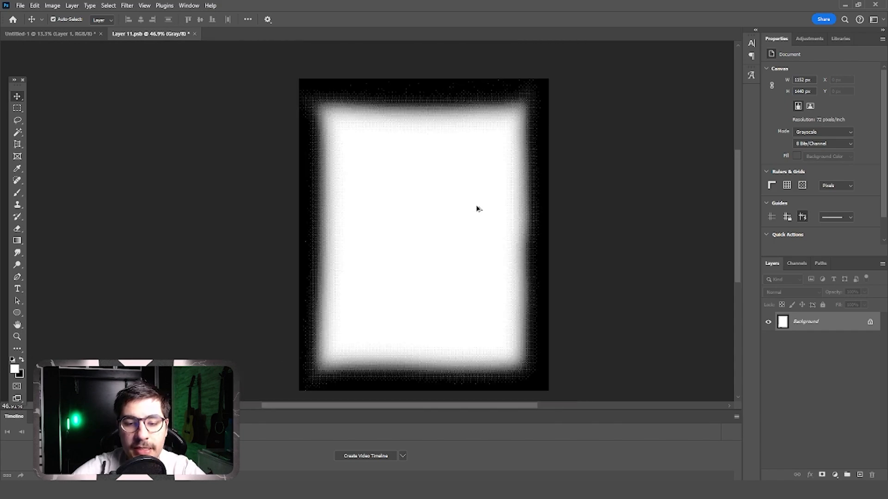
pyautogui.scroll(2, 390, 337)
pyautogui.scroll(-3, 412, 153)
pyautogui.scroll(3, 266, 268)
pyautogui.scroll(-5, 277, 264)
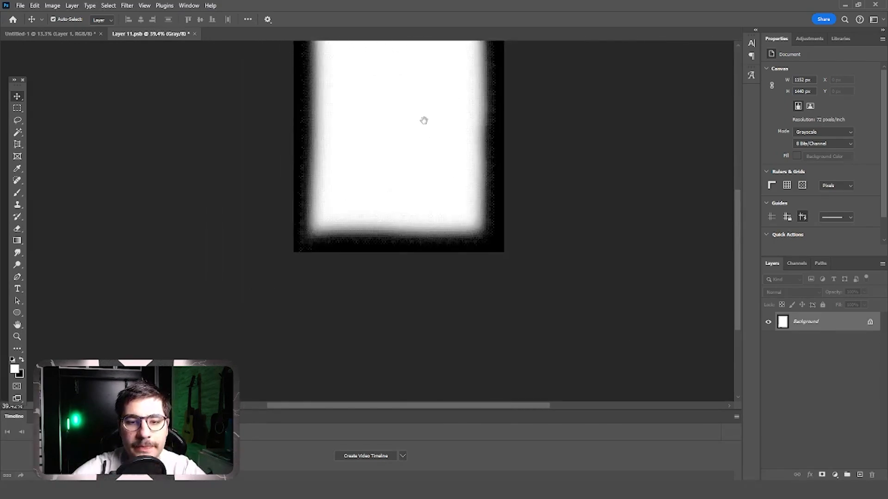
pyautogui.scroll(2, 413, 227)
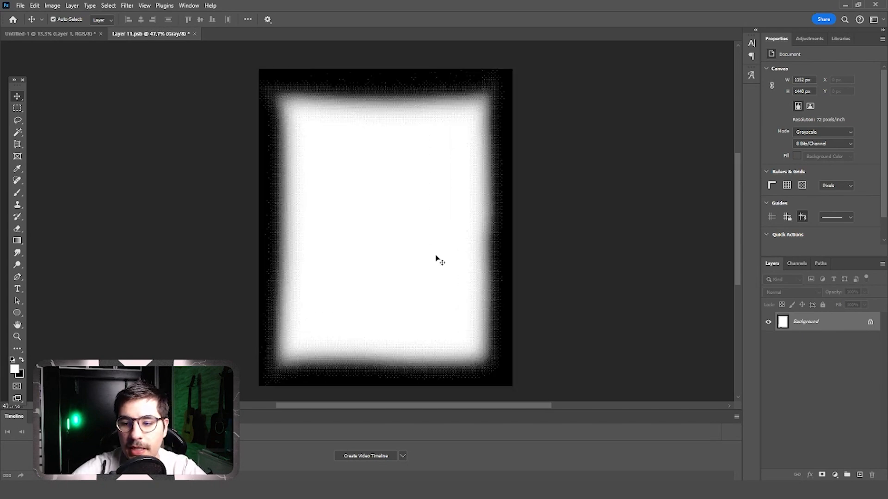
# Unlock the Background layer and save the smart object's contents back into the Untitled-1 document.
pyautogui.click(870, 322)
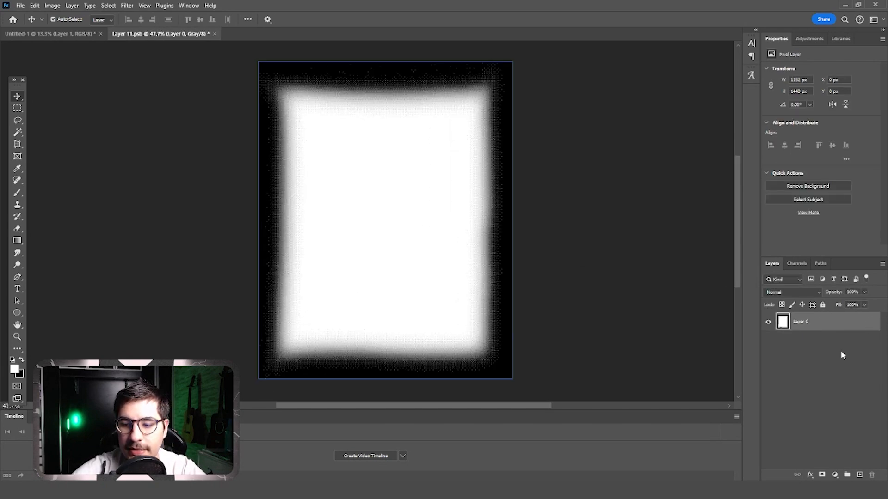
pyautogui.click(841, 351)
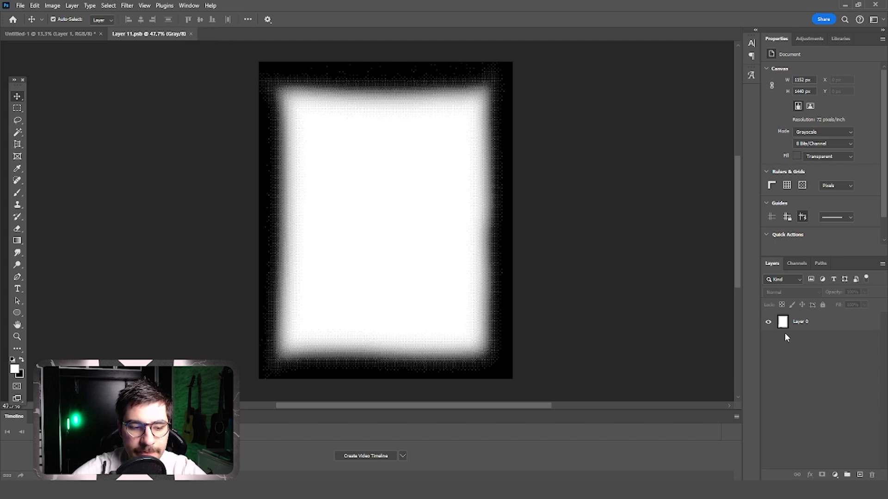
pyautogui.click(83, 35)
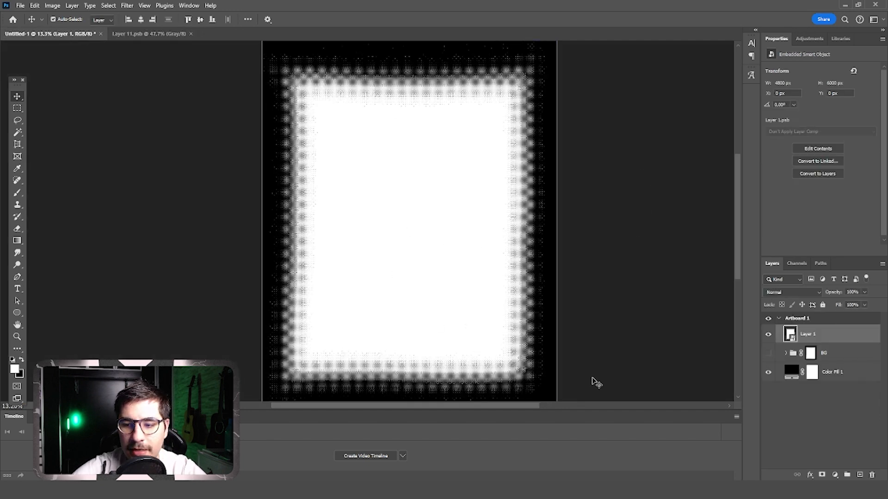
pyautogui.scroll(5, 295, 284)
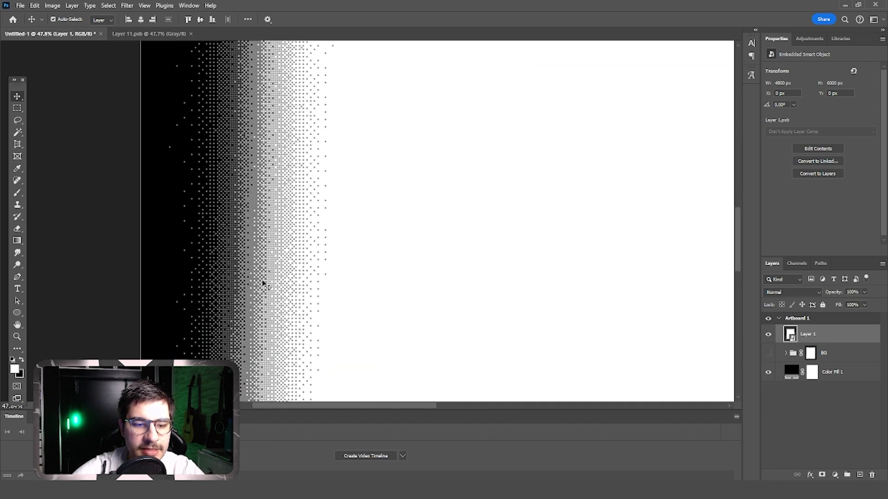
# Copy the entire halftone image of Layer 1 and clear the selection.
pyautogui.scroll(2, 263, 283)
pyautogui.scroll(-1, 262, 282)
pyautogui.scroll(-5, 262, 283)
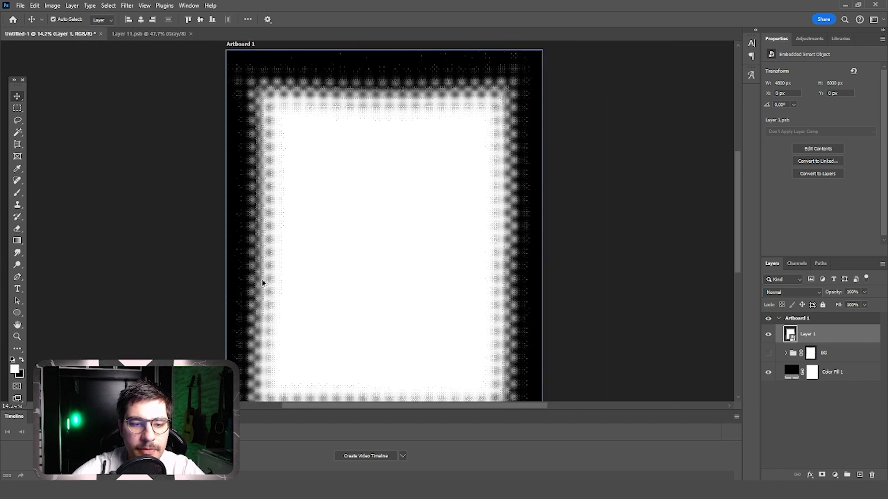
pyautogui.scroll(-2, 604, 271)
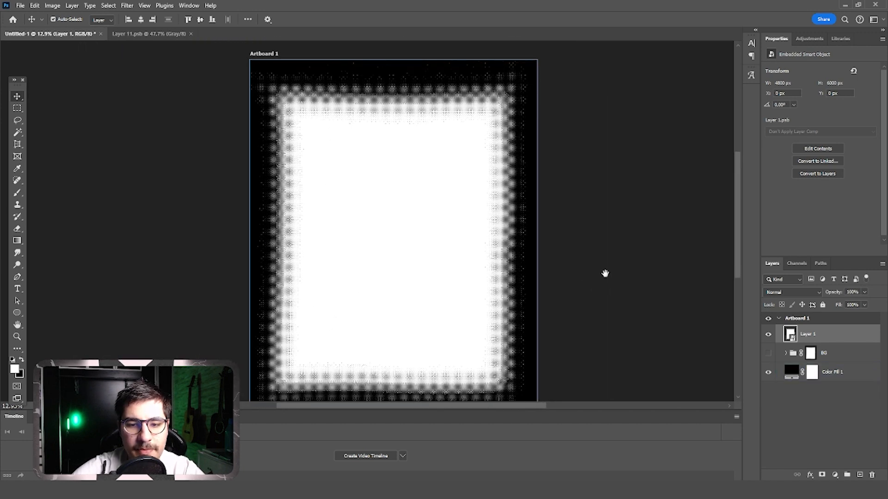
pyautogui.hotkey('ctrl', 'a')
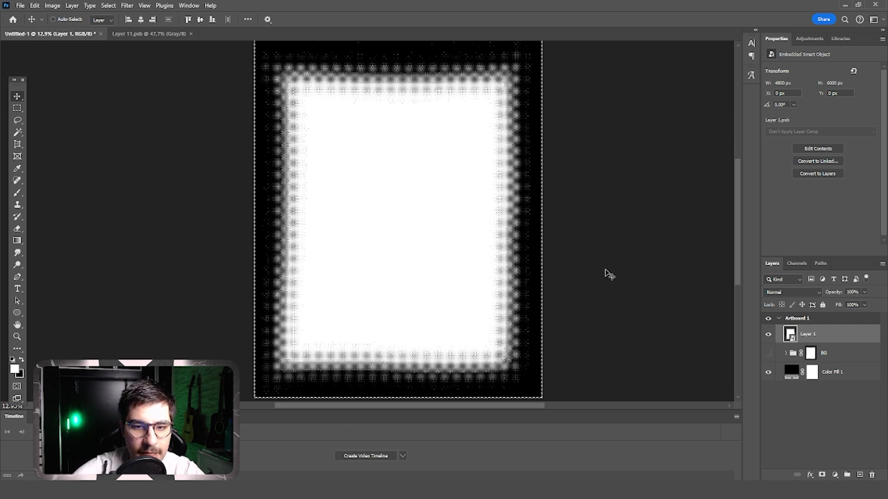
pyautogui.click(17, 107)
pyautogui.hotkey('ctrl', 'd')
# With Layer 1 hidden and the BG group shown, paste the copied halftone image into the BG mask and deselect.
pyautogui.click(767, 334)
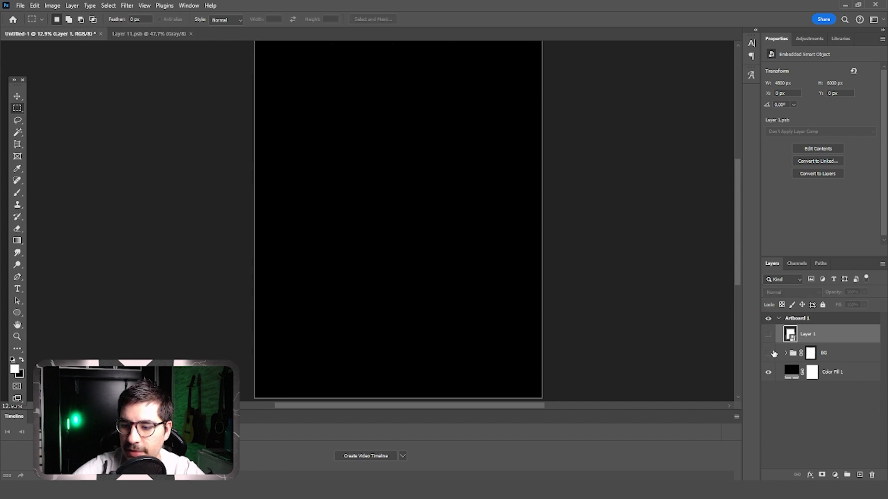
pyautogui.click(768, 353)
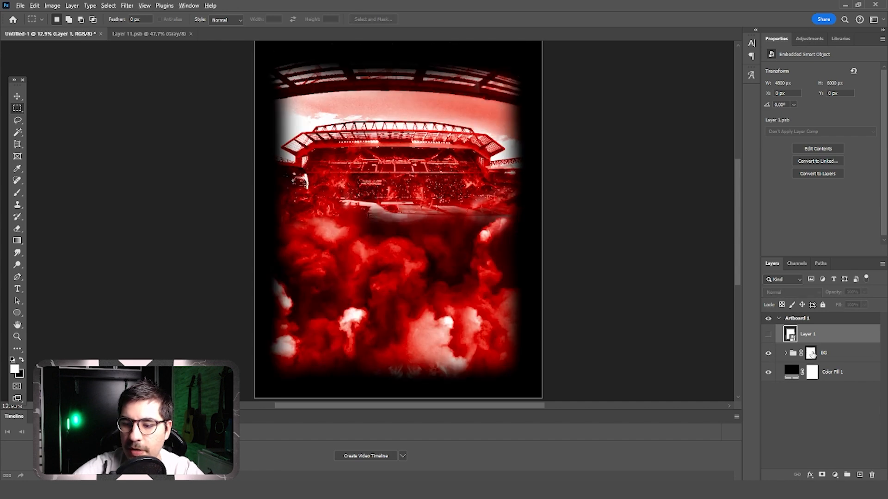
pyautogui.keyDown('alt'); pyautogui.click(811, 353); pyautogui.keyUp('alt')
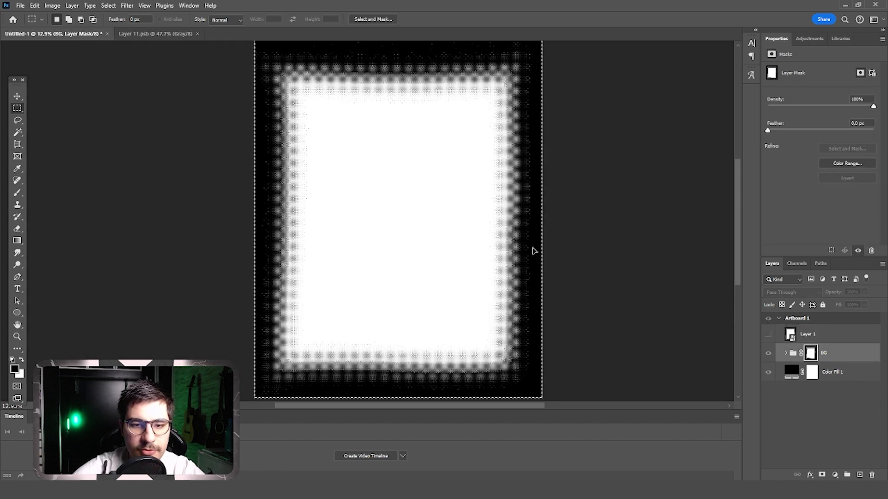
pyautogui.click(18, 99)
pyautogui.click(821, 416)
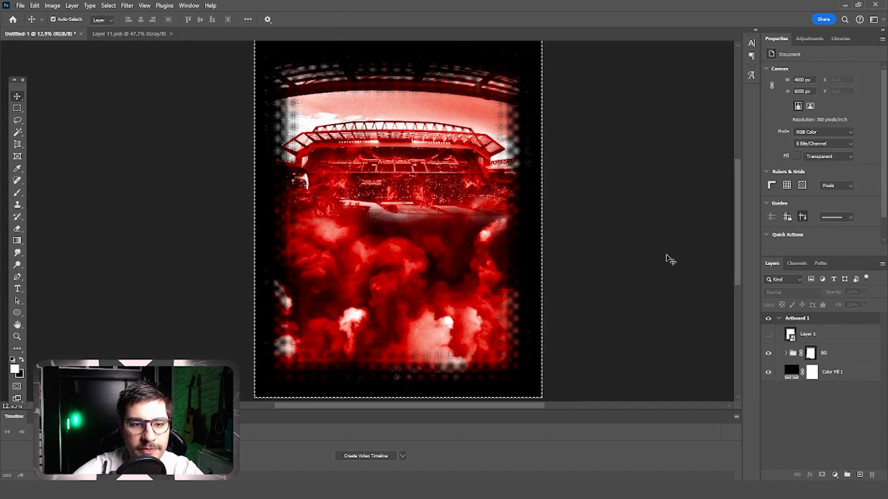
pyautogui.press('m')
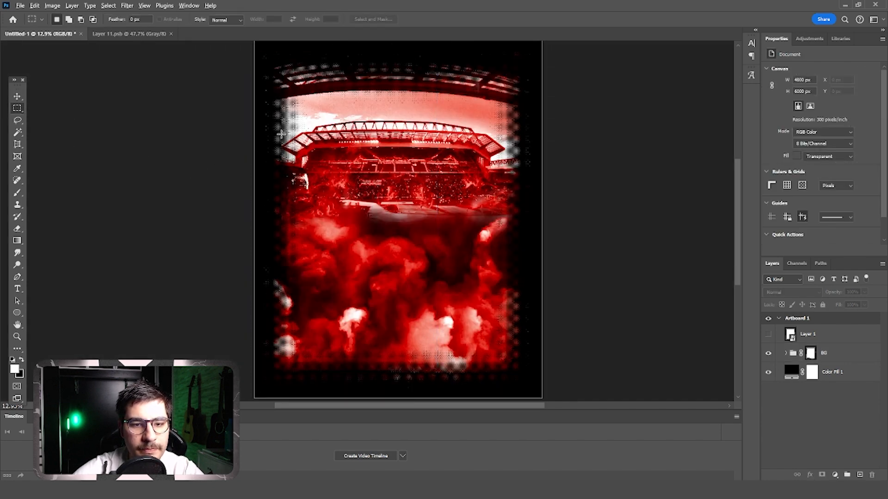
# Examine the halftone dots along the masked edges of the stadium image, both up close and across the whole artboard.
pyautogui.scroll(5, 282, 134)
pyautogui.scroll(2, 281, 134)
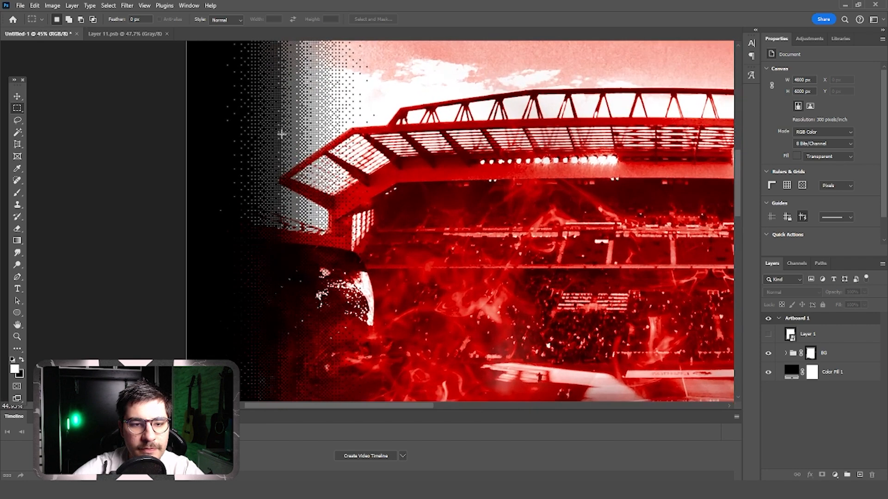
pyautogui.scroll(-6, 282, 134)
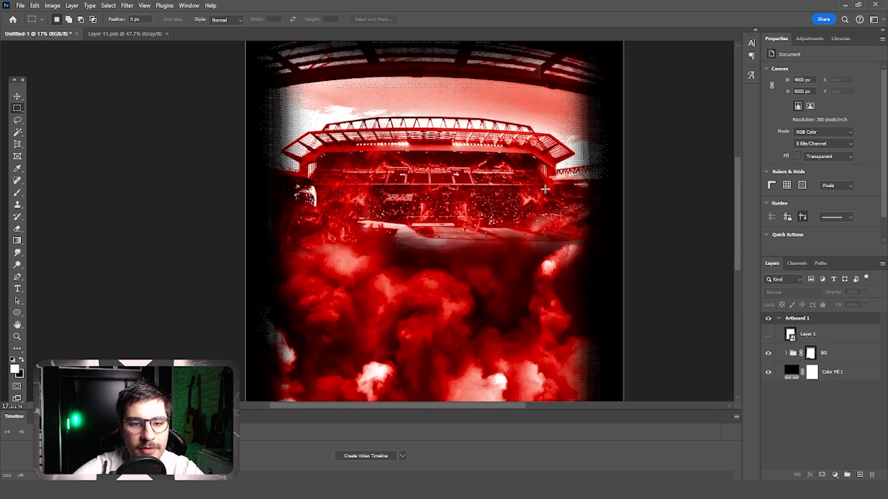
pyautogui.scroll(-2, 561, 194)
pyautogui.scroll(1, 675, 207)
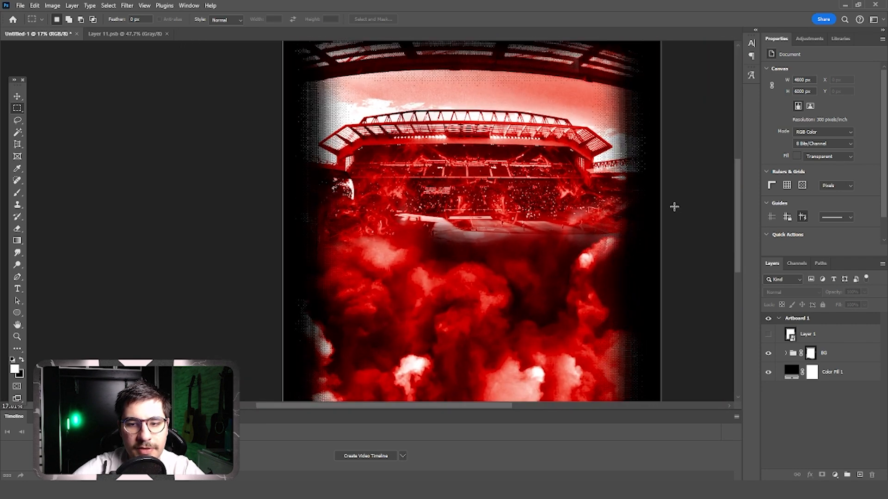
pyautogui.moveTo(639, 207); pyautogui.dragTo(607, 204)
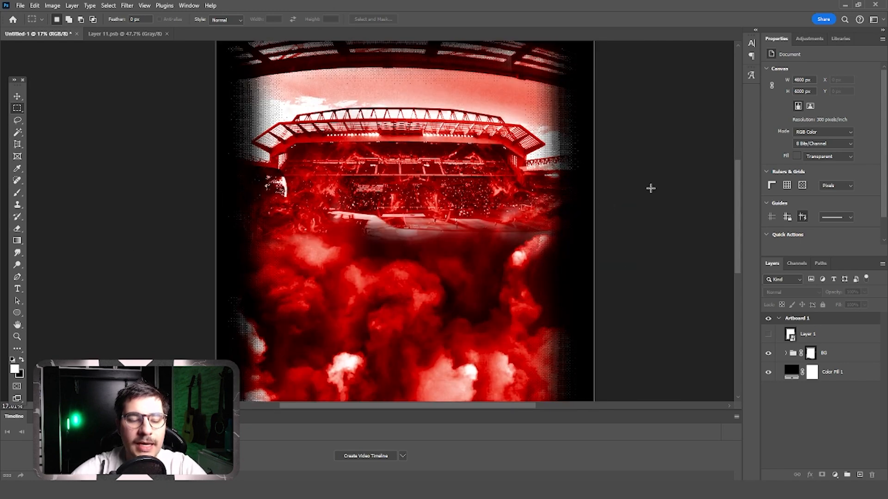
pyautogui.scroll(-3, 576, 215)
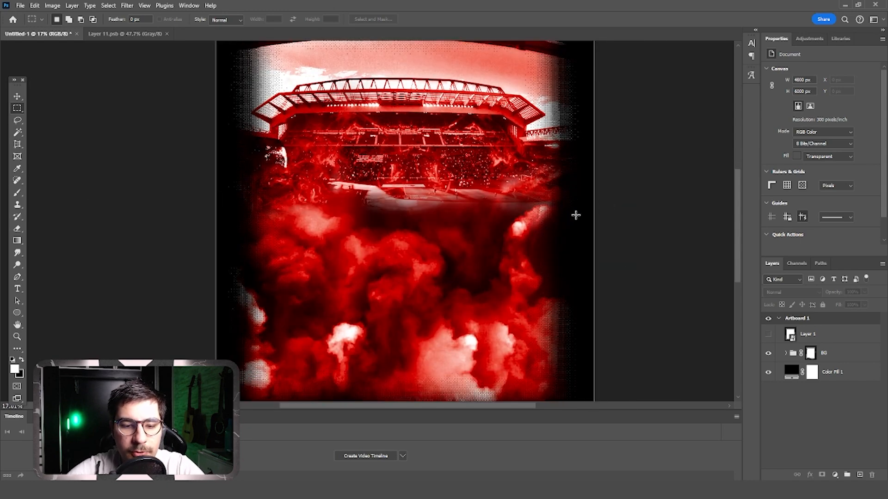
pyautogui.scroll(-2, 576, 215)
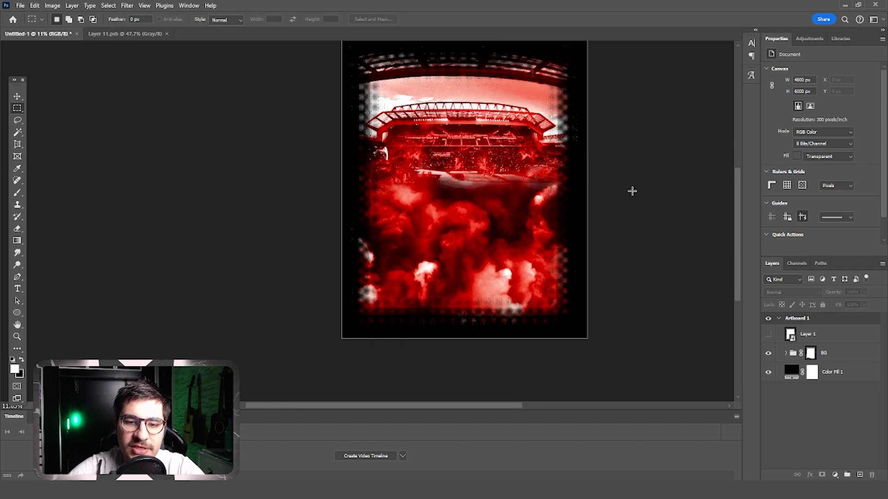
pyautogui.scroll(1, 577, 236)
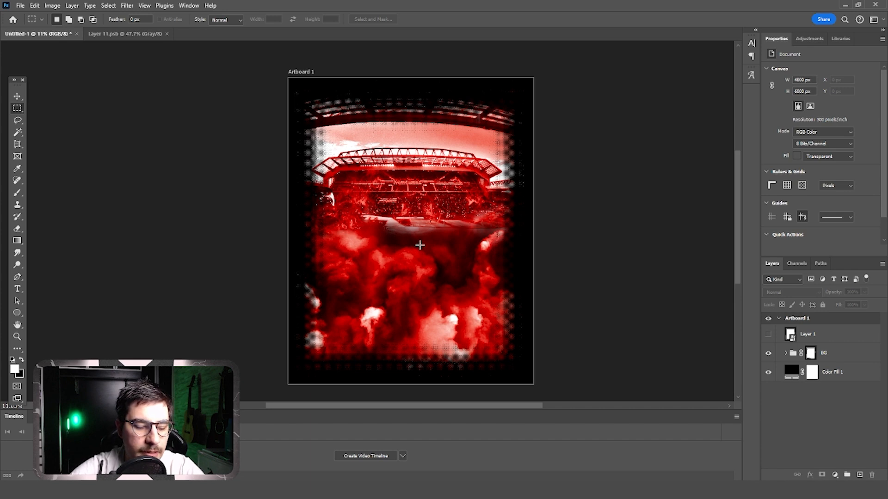
pyautogui.scroll(4, 382, 194)
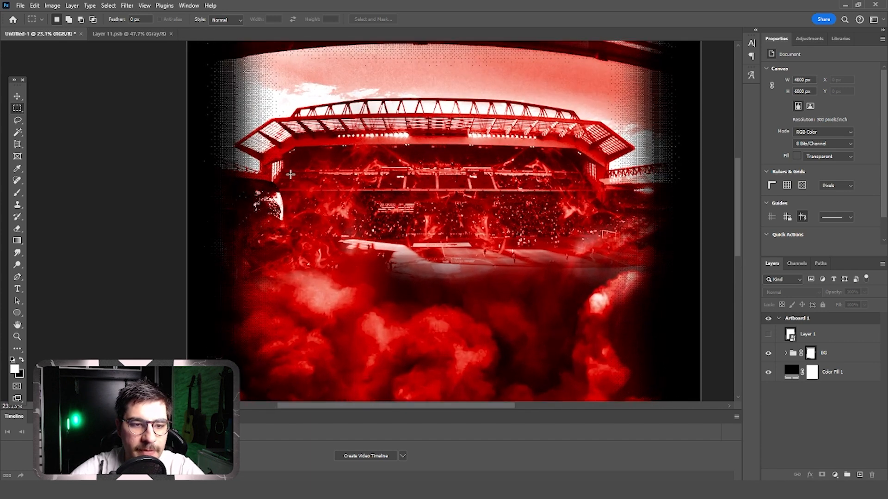
pyautogui.scroll(1, 249, 104)
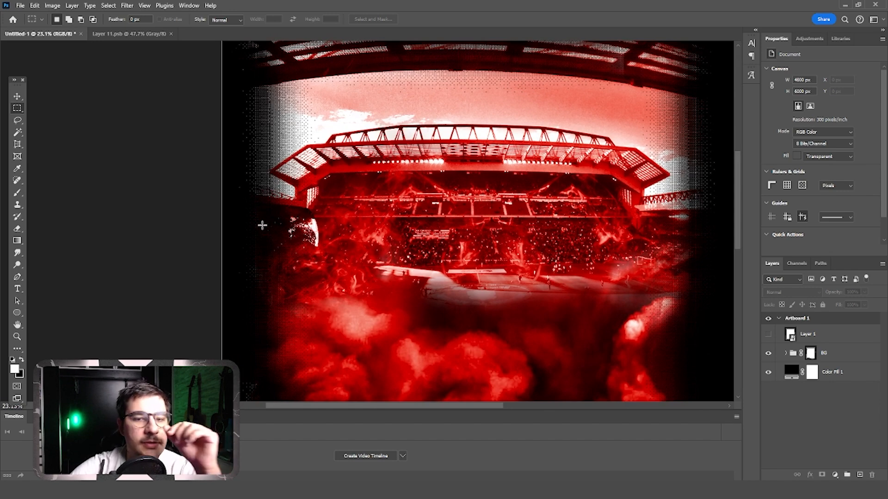
pyautogui.scroll(1, 277, 175)
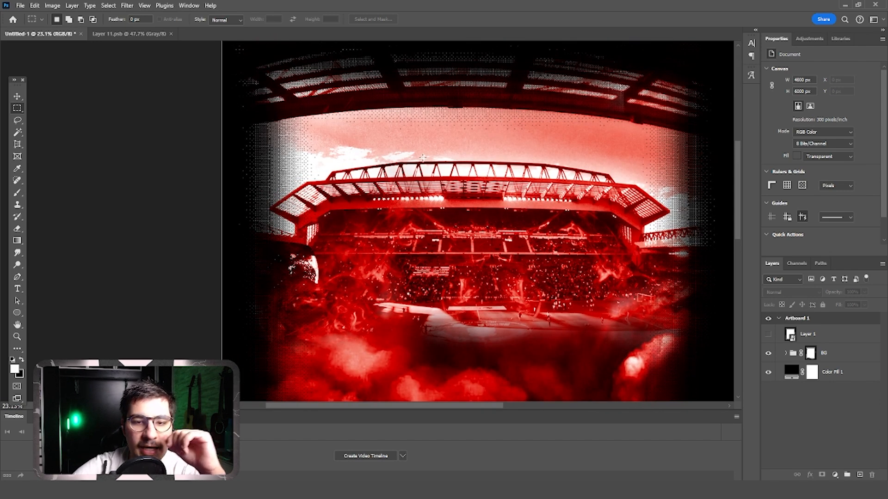
pyautogui.scroll(-1, 422, 158)
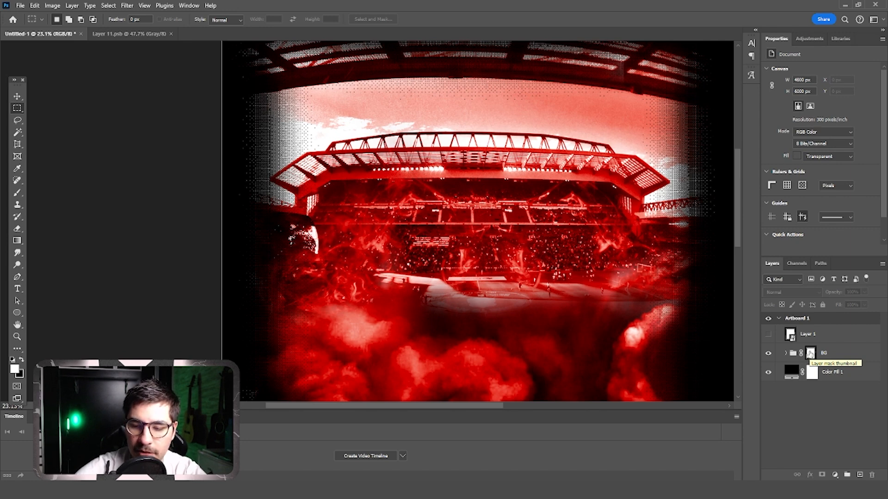
# Switch to the Layer 11.psb document and undo its halftone conversion back to the soft grayscale mask.
pyautogui.click(810, 354)
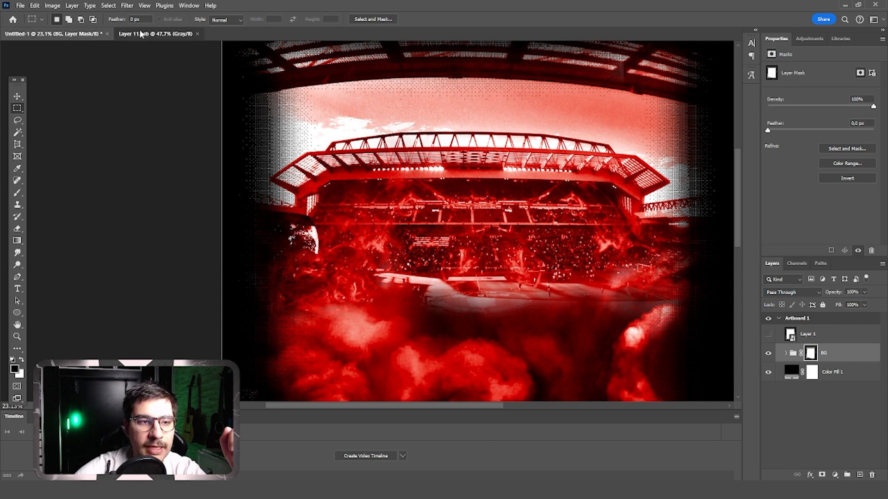
pyautogui.click(155, 33)
pyautogui.hotkey('ctrl', 'z')
pyautogui.hotkey('ctrl', 'z')
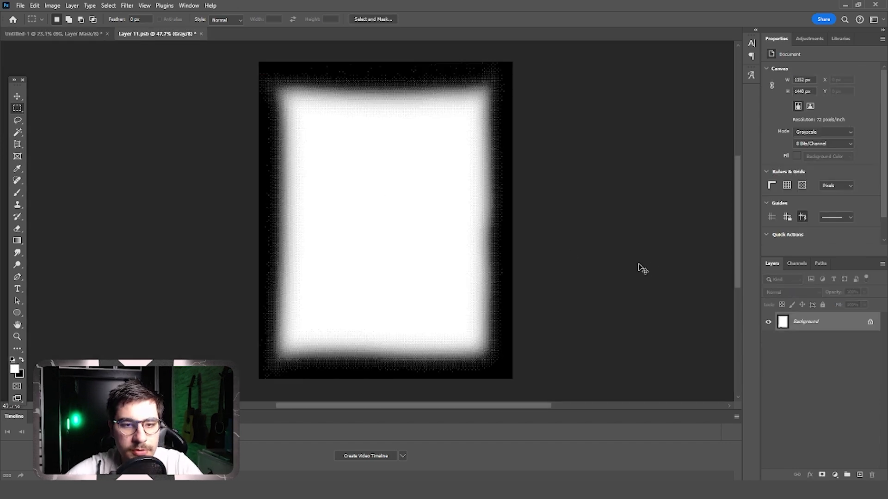
pyautogui.hotkey('ctrl', 'z')
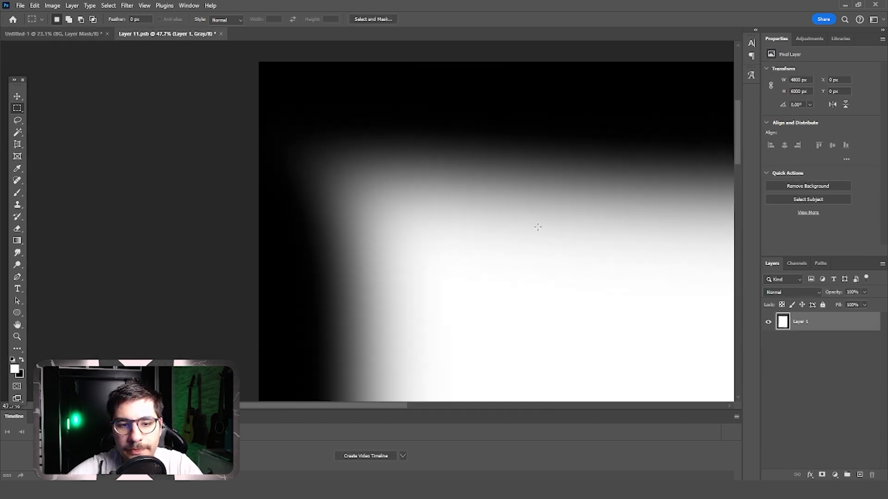
# Convert the grayscale mask image to Bitmap mode at 72 pixels/inch output using the Diffusion Dither method.
pyautogui.scroll(-5, 538, 226)
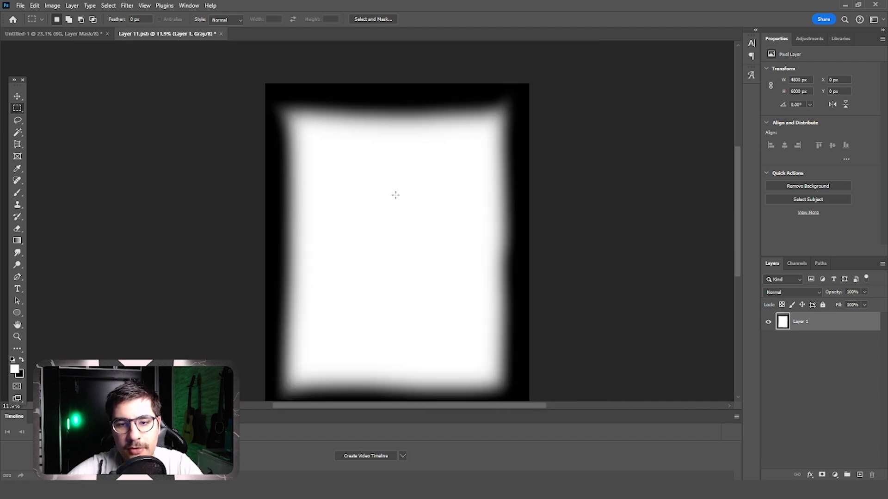
pyautogui.click(72, 6)
pyautogui.moveTo(52, 5)
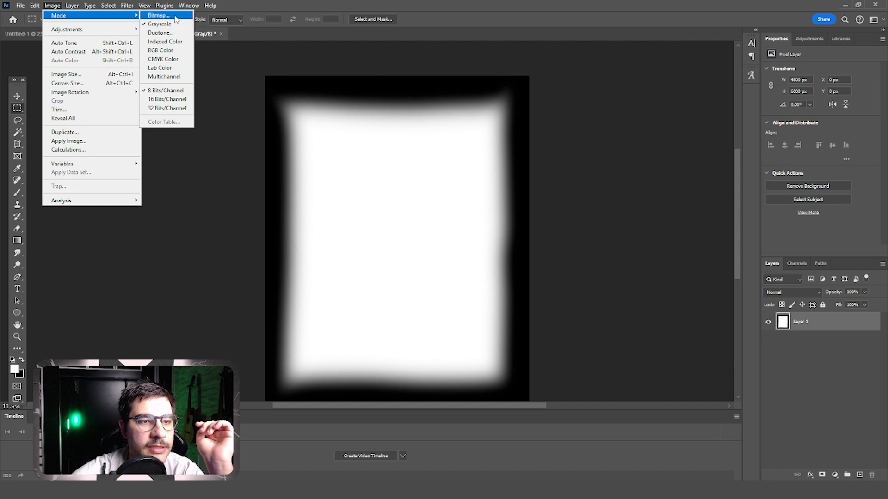
pyautogui.click(168, 15)
pyautogui.click(403, 184)
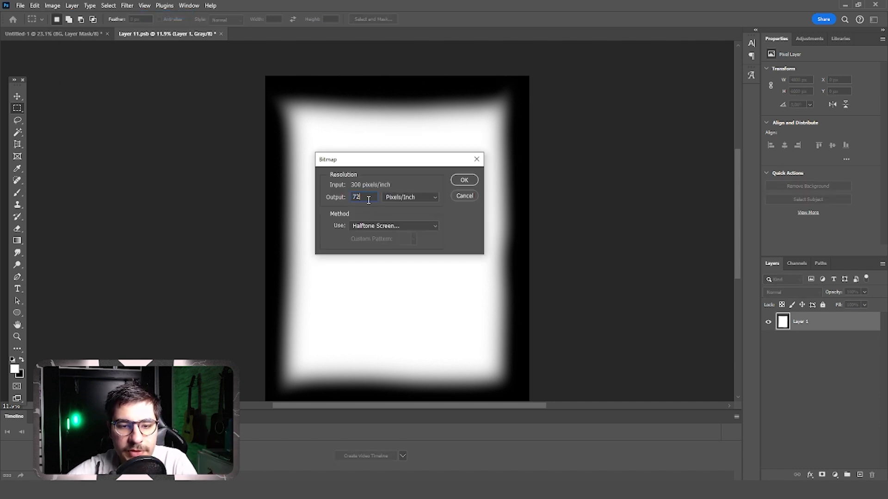
pyautogui.click(396, 229)
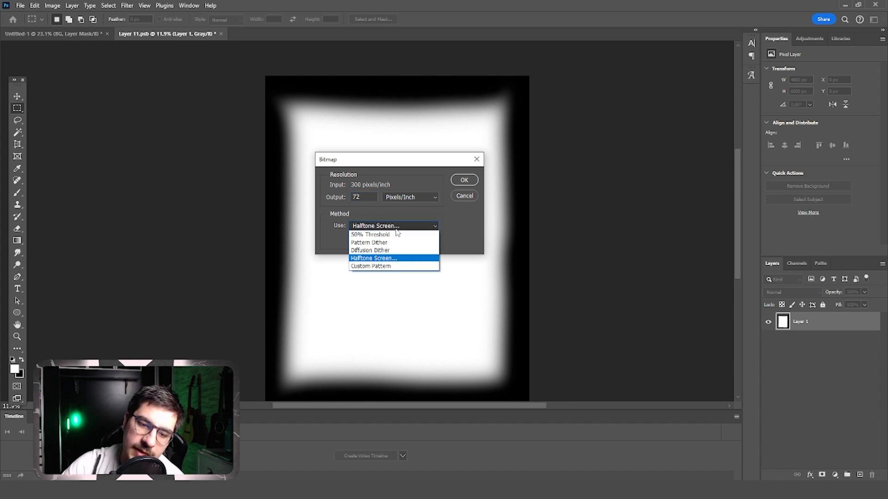
pyautogui.click(391, 252)
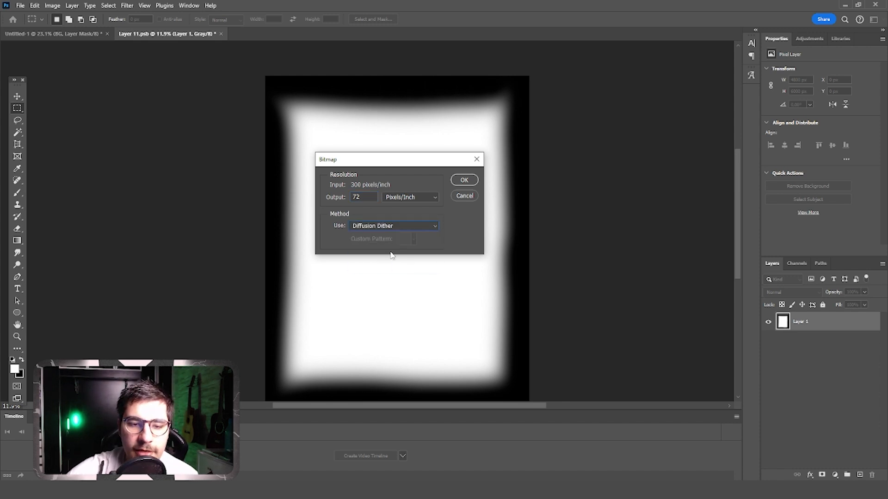
pyautogui.click(464, 180)
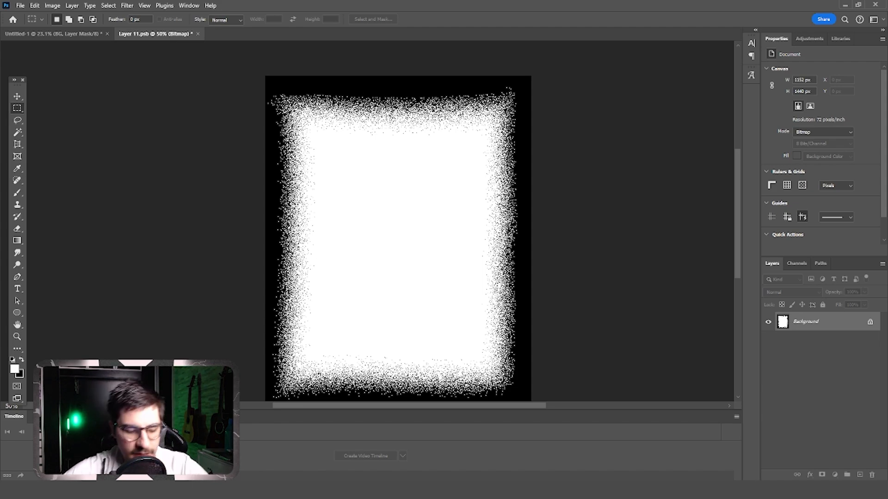
# Examine the diffusion dither pattern along the mask's edges up close and across the whole image.
pyautogui.scroll(10, 529, 245)
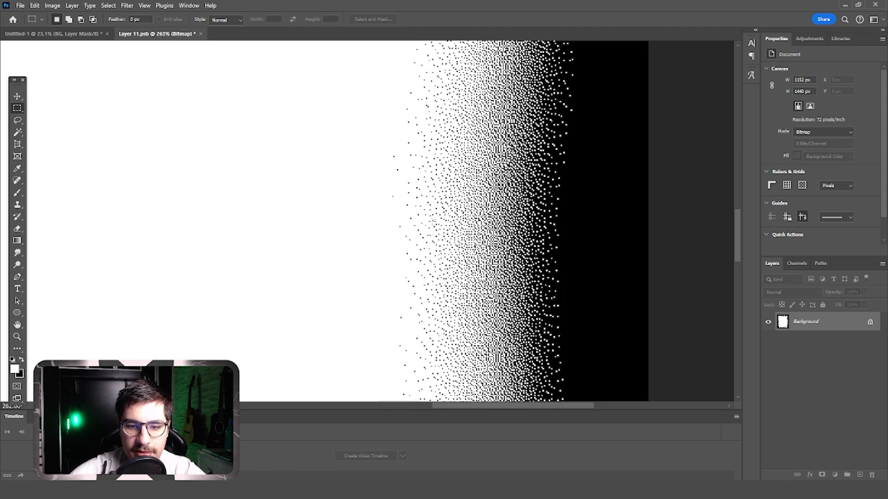
pyautogui.scroll(2, 459, 236)
pyautogui.scroll(-12, 609, 220)
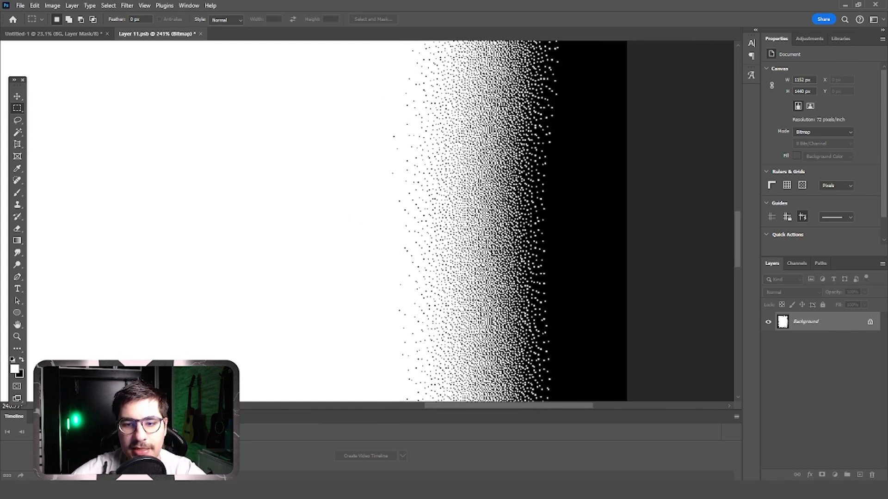
pyautogui.scroll(2, 383, 166)
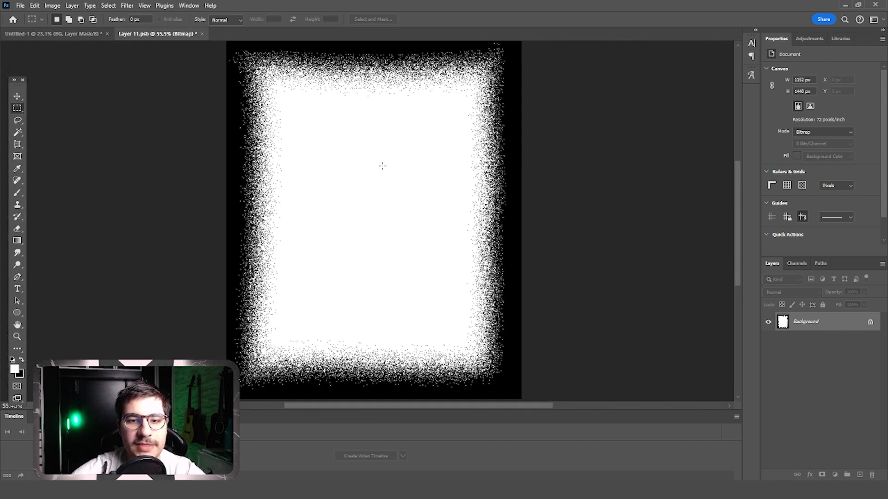
pyautogui.scroll(1, 452, 201)
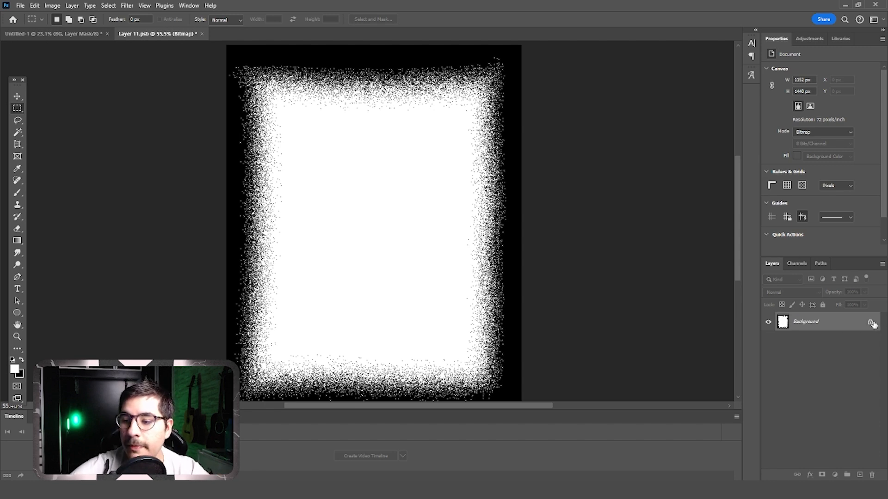
pyautogui.scroll(-1, 392, 329)
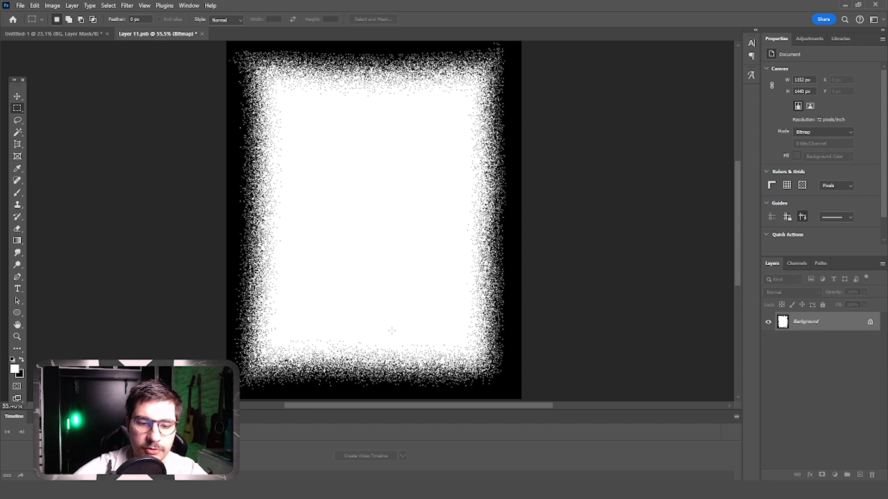
pyautogui.scroll(-2, 398, 289)
pyautogui.scroll(2, 312, 253)
pyautogui.scroll(-2, 400, 224)
pyautogui.scroll(1, 433, 174)
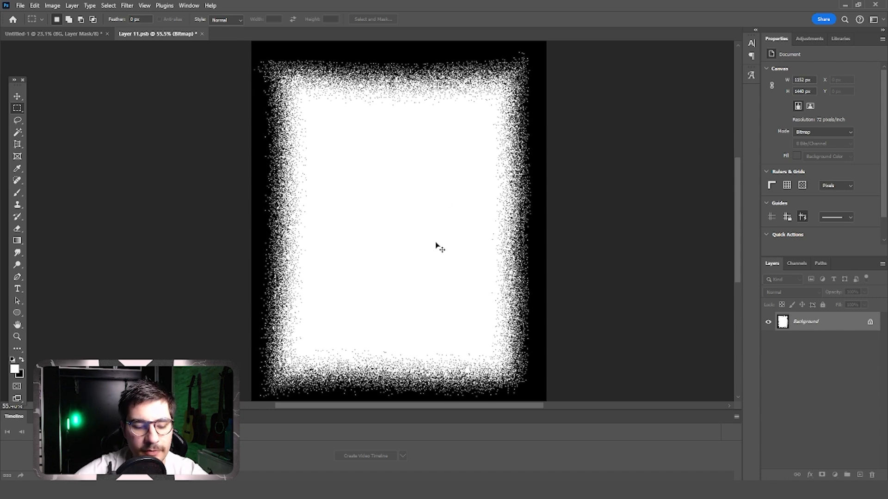
# Save the dithered smart object contents and return to the Untitled-1 document.
pyautogui.click(61, 35)
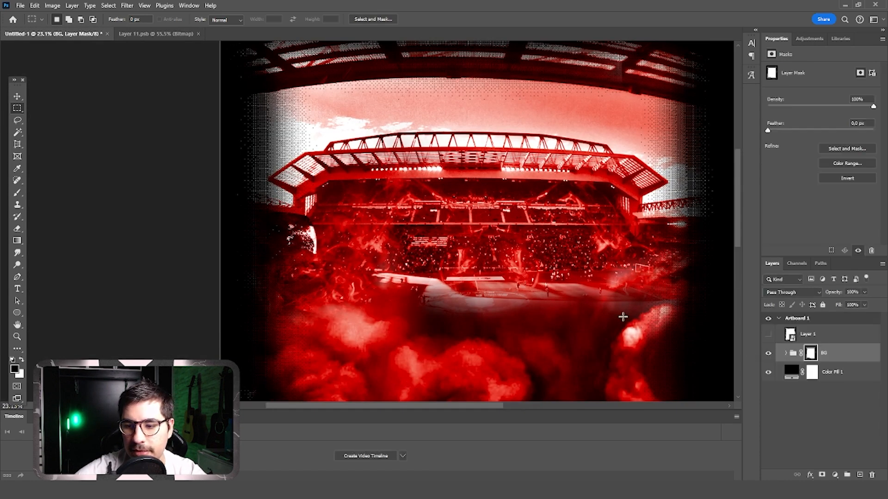
# Copy the dithered image on Layer 1 into the BG group's layer mask, hide Layer 1 and leave the mask view.
pyautogui.click(769, 334)
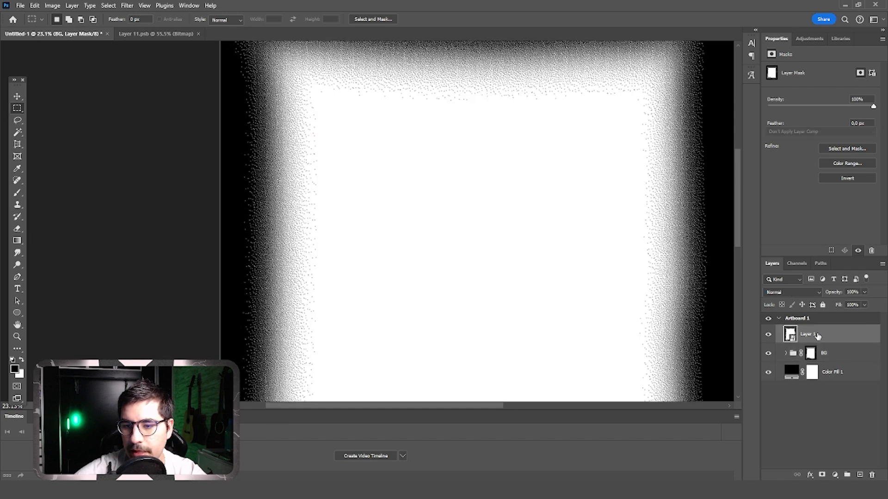
pyautogui.click(815, 335)
pyautogui.click(768, 335)
pyautogui.keyDown('alt'); pyautogui.click(810, 353); pyautogui.keyUp('alt')
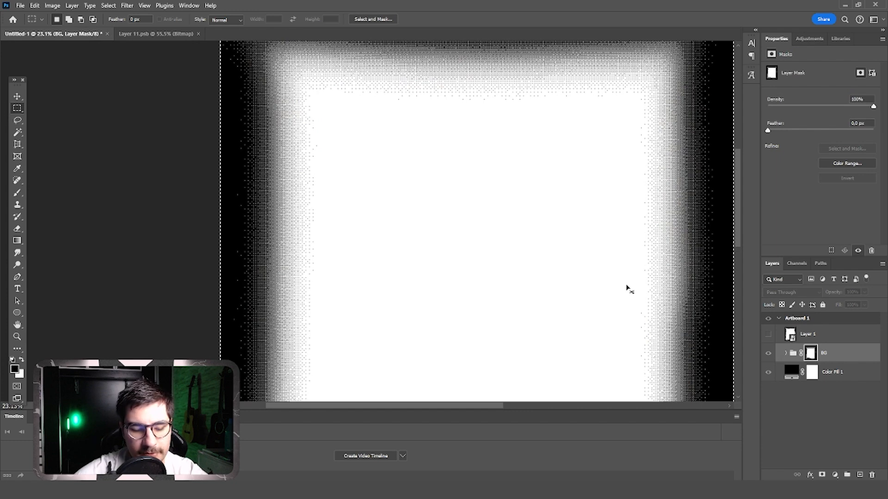
pyautogui.hotkey('ctrl', 's')
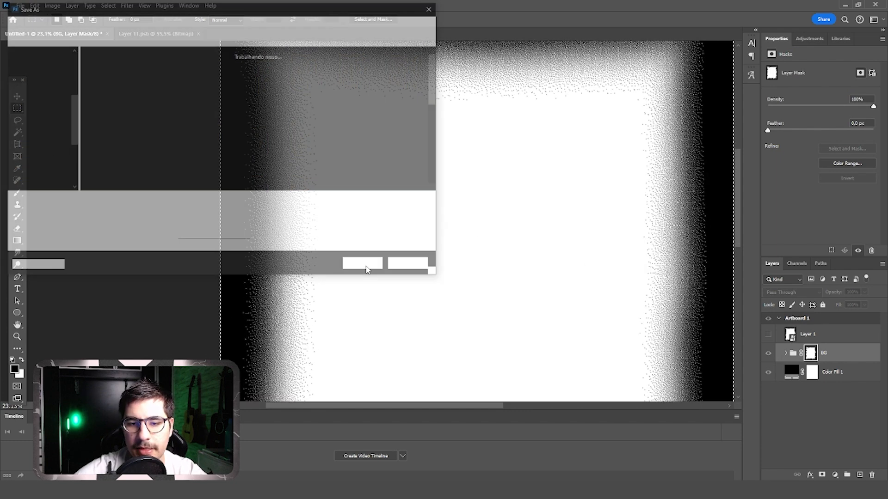
pyautogui.click(407, 262)
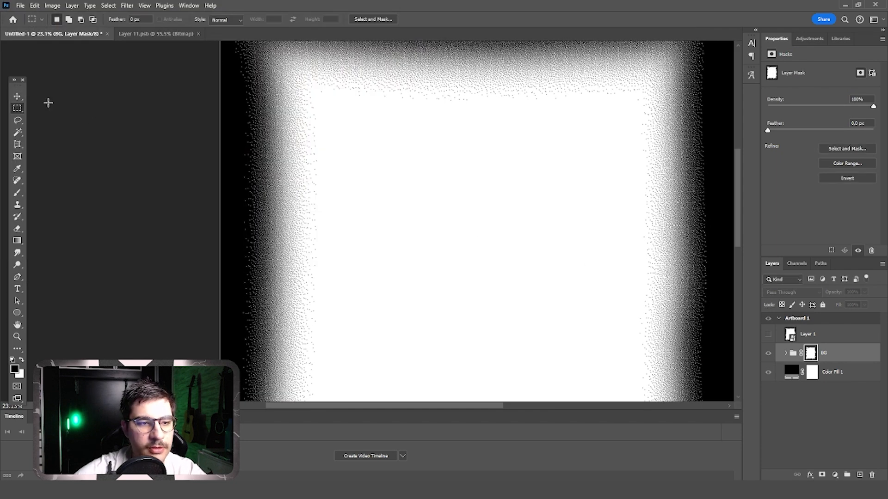
pyautogui.click(18, 97)
pyautogui.click(73, 116)
# Examine the dithered mask's effect along the edges of the stadium artwork, up close and across the artboard.
pyautogui.scroll(-6, 366, 194)
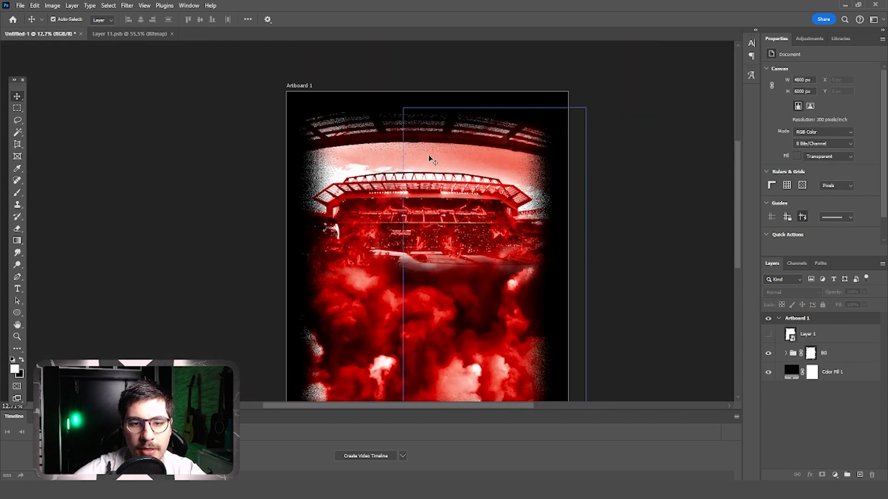
pyautogui.scroll(5, 398, 131)
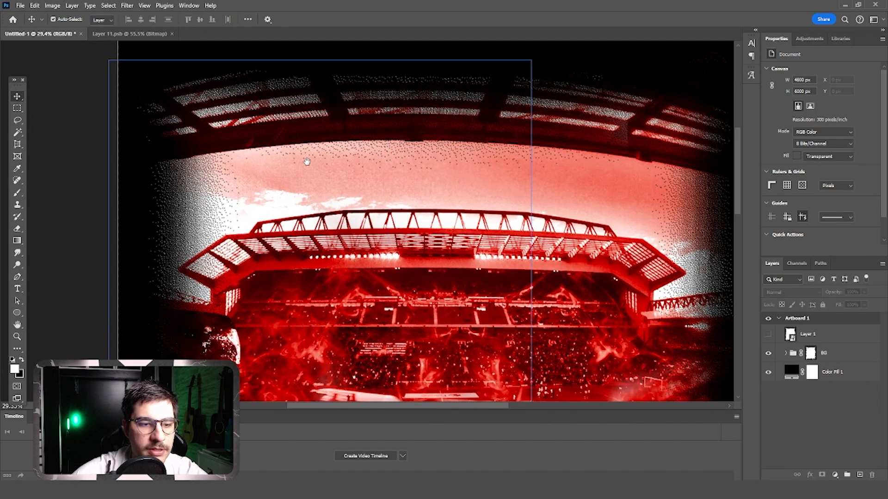
pyautogui.scroll(2, 306, 165)
pyautogui.scroll(3, 302, 170)
pyautogui.scroll(1, 302, 171)
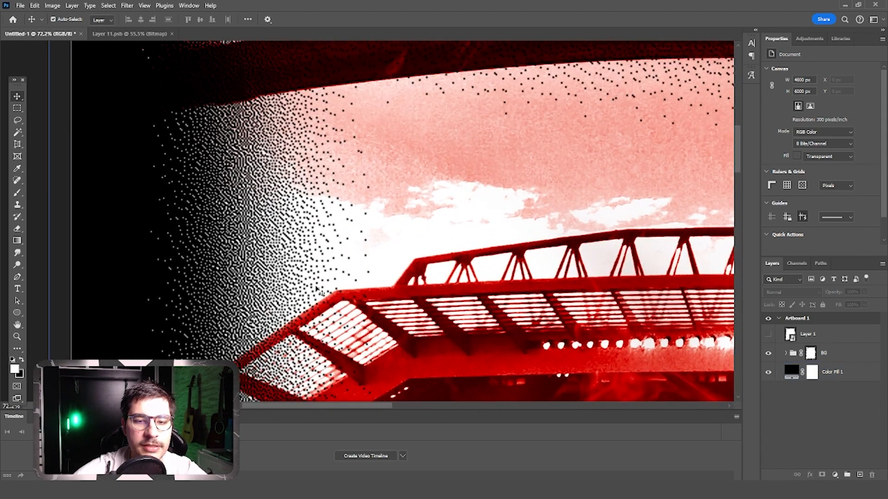
pyautogui.scroll(-5, 307, 275)
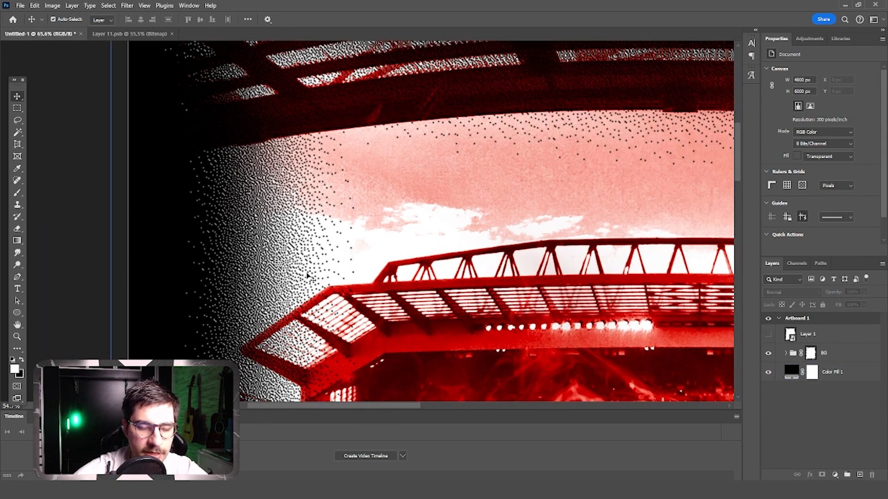
pyautogui.scroll(-2, 307, 275)
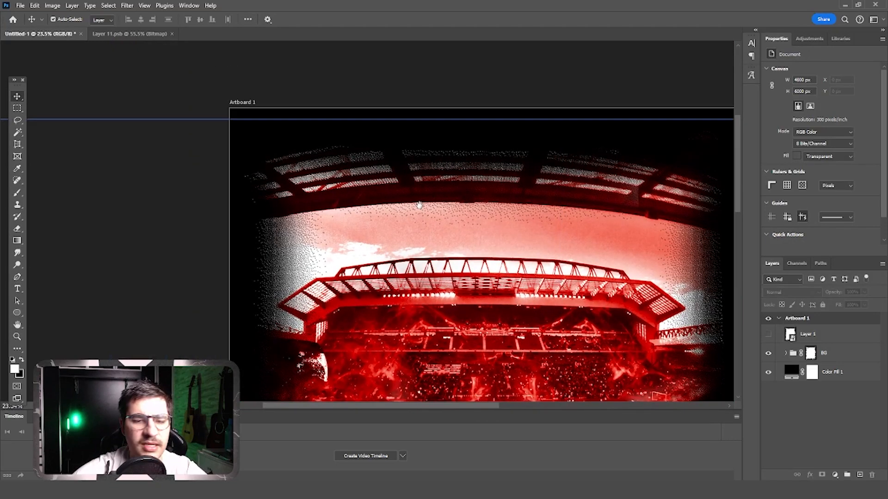
pyautogui.moveTo(452, 274); pyautogui.dragTo(419, 204)
pyautogui.scroll(-2, 419, 206)
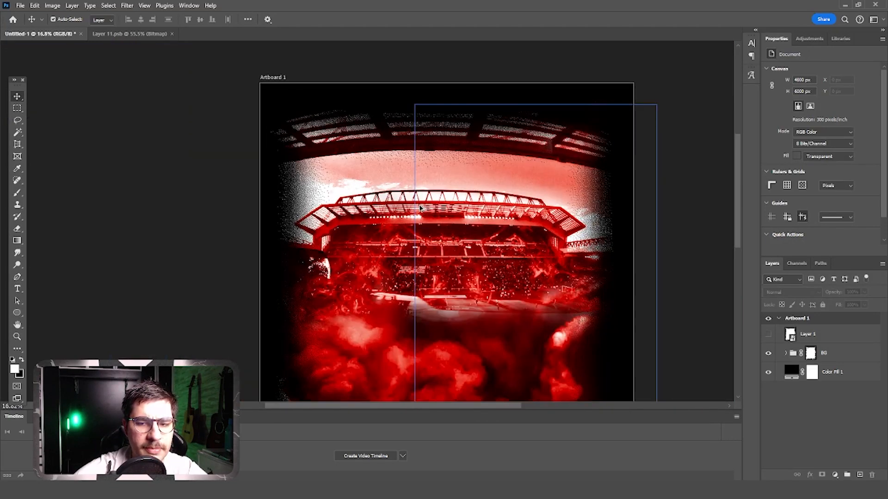
# Undo the dither changes to the BG mask and delete Layer 1.
pyautogui.click(808, 333)
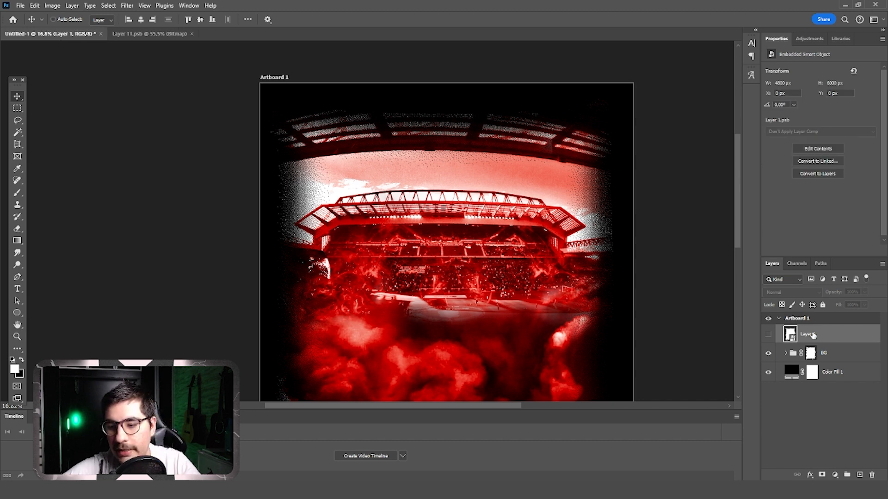
pyautogui.hotkey('ctrl', ',')
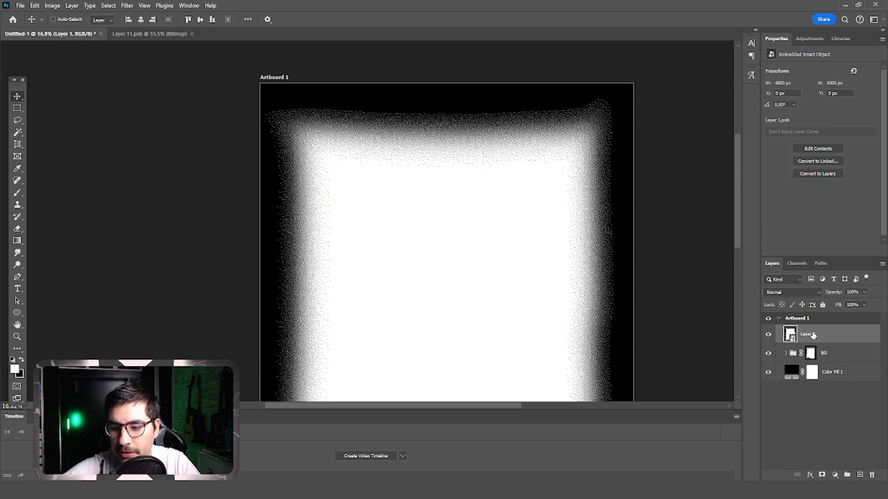
pyautogui.hotkey('ctrl', ',')
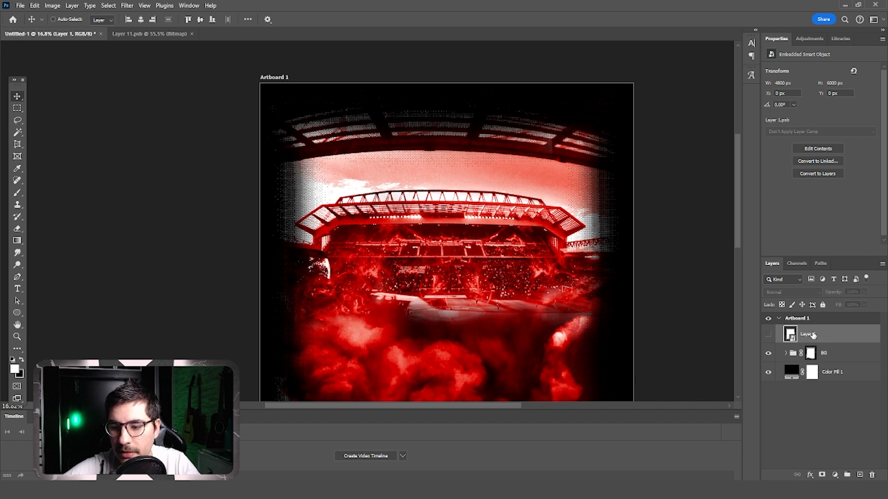
pyautogui.hotkey('ctrl', 'a')
pyautogui.moveTo(812, 334); pyautogui.dragTo(870, 476)
pyautogui.click(870, 476)
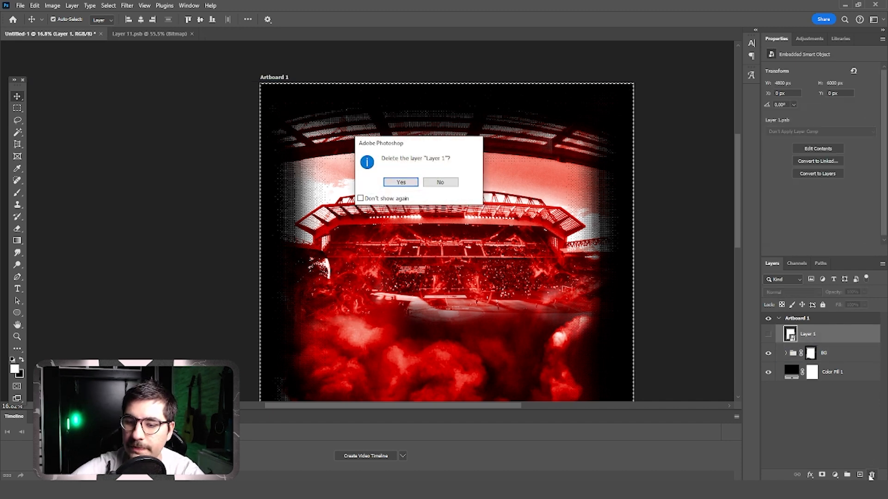
pyautogui.press('Return')
# Delete the BG group's layer mask and clear the selection.
pyautogui.click(810, 341)
pyautogui.rightClick(810, 341)
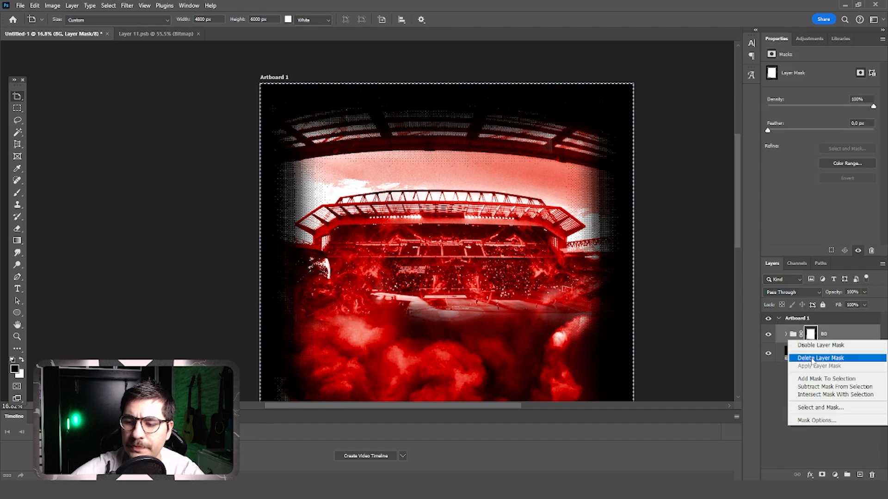
pyautogui.click(770, 358)
pyautogui.click(17, 108)
pyautogui.click(94, 138)
# Add a new layer mask to the BG group and paint soft black around all the artboard's edges.
pyautogui.scroll(-1, 649, 226)
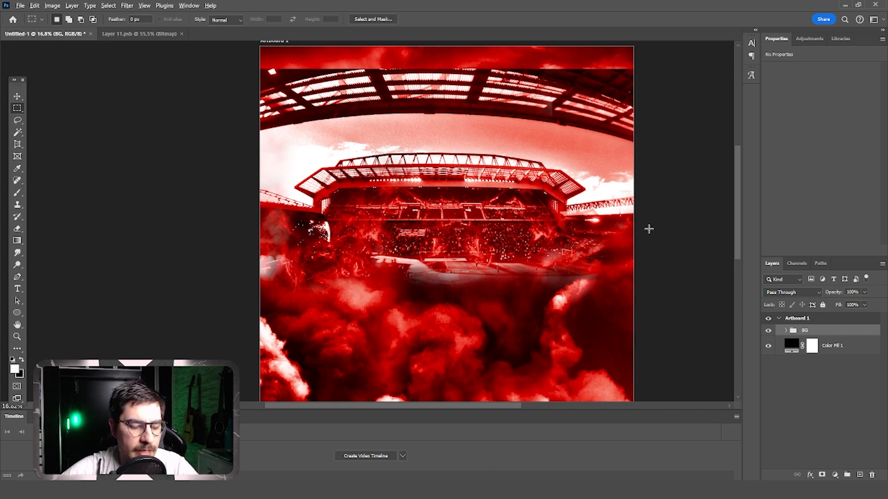
pyautogui.scroll(-2, 649, 229)
pyautogui.scroll(-1, 564, 233)
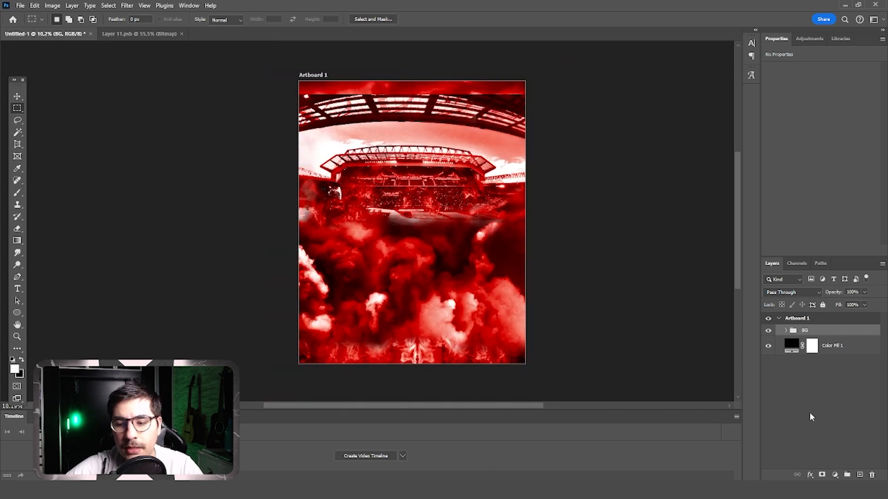
pyautogui.click(821, 475)
pyautogui.press('b')
pyautogui.press('x')
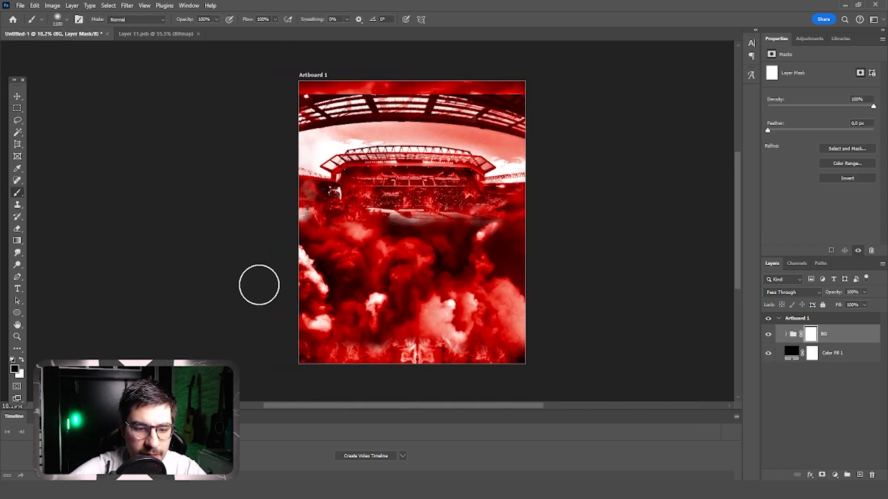
pyautogui.moveTo(300, 358)
pyautogui.mouseDown()
pyautogui.moveTo(533, 361)
pyautogui.moveTo(539, 174)
pyautogui.moveTo(531, 79)
pyautogui.moveTo(527, 355)
pyautogui.moveTo(287, 362)
pyautogui.moveTo(293, 67)
pyautogui.moveTo(293, 79)
pyautogui.moveTo(533, 87)
pyautogui.moveTo(292, 92)
pyautogui.moveTo(294, 391)
pyautogui.mouseUp()
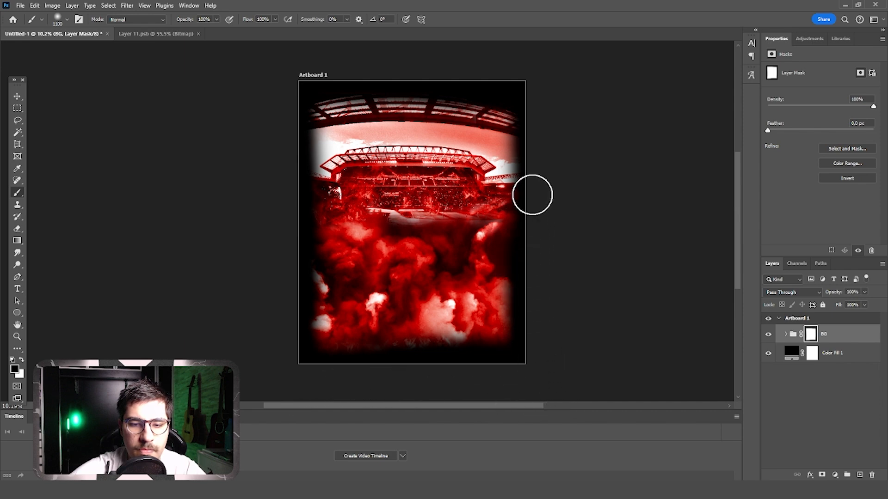
# Copy the BG group's entire mask image and paste it on a new layer above the group, with the group hidden.
pyautogui.click(17, 97)
pyautogui.click(842, 402)
pyautogui.click(811, 338)
pyautogui.click(812, 338)
pyautogui.keyDown('alt'); pyautogui.click(811, 338); pyautogui.keyUp('alt')
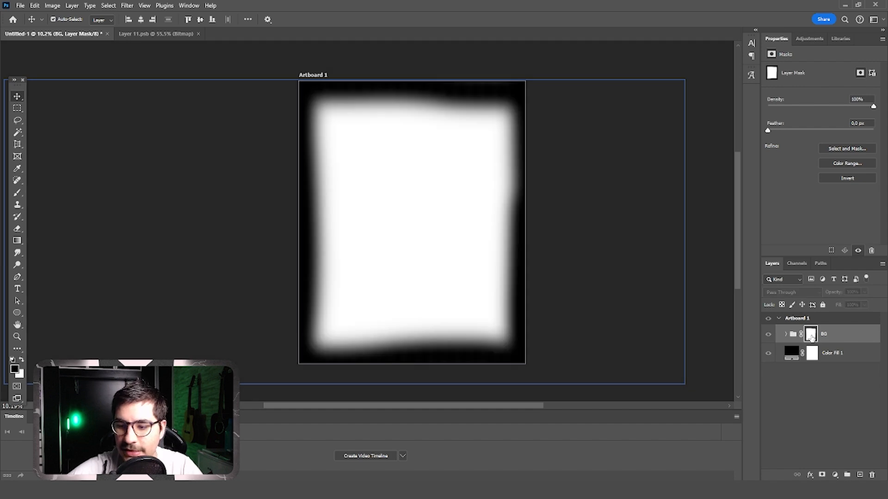
pyautogui.hotkey('ctrl', 'a')
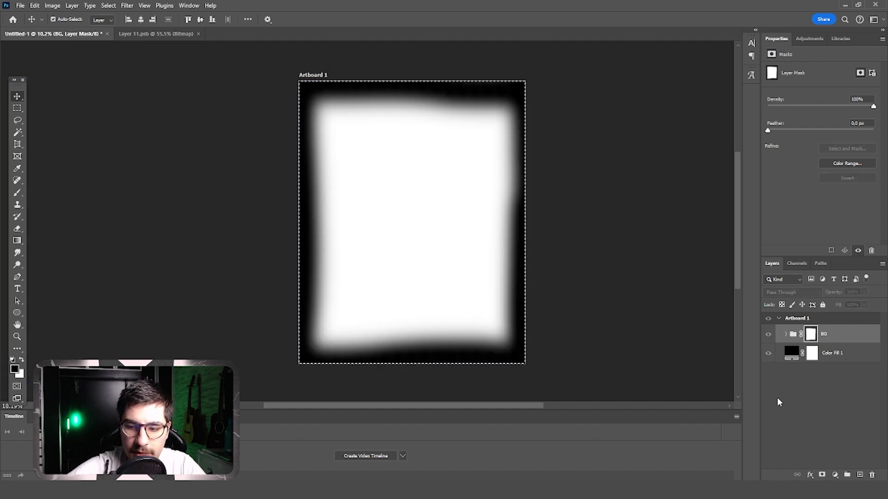
pyautogui.hotkey('ctrl', 'c')
pyautogui.click(21, 108)
pyautogui.click(117, 114)
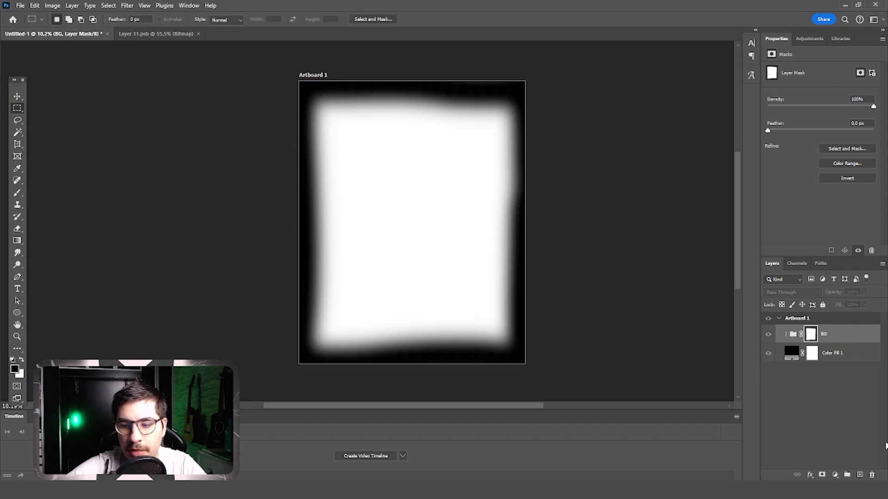
pyautogui.click(860, 475)
pyautogui.hotkey('ctrl', 'v')
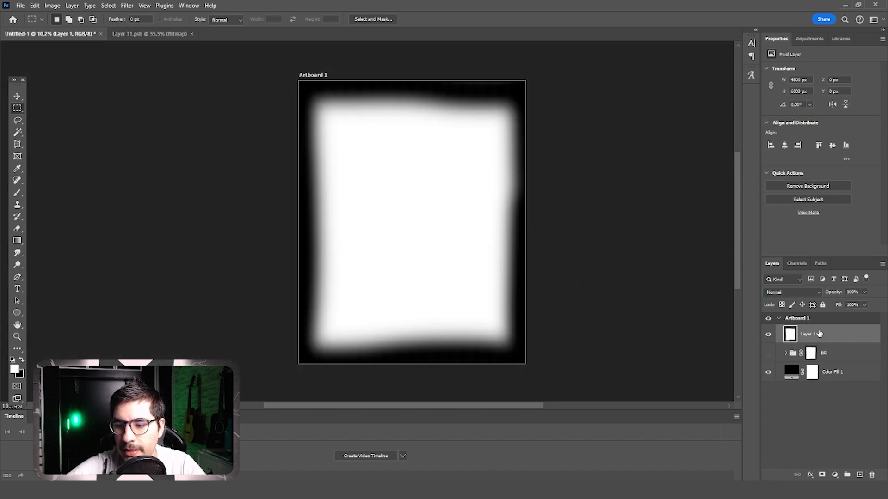
# Add a Pattern fill layer with the DS-GRAIN pattern above the mask image and set its blend mode to Overlay.
pyautogui.click(834, 474)
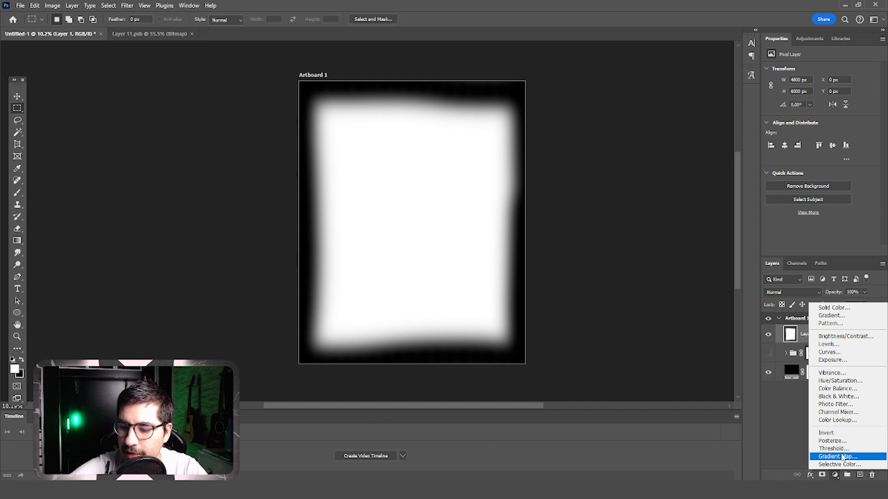
pyautogui.click(839, 324)
pyautogui.click(507, 187)
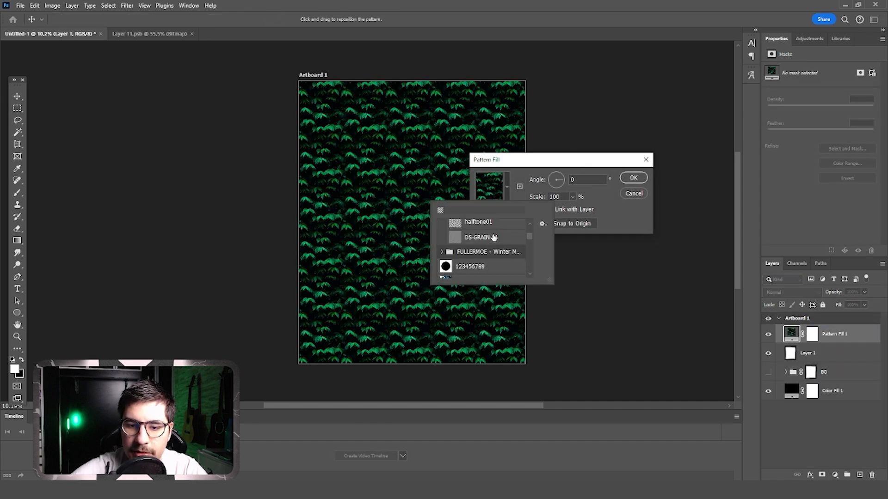
pyautogui.click(495, 238)
pyautogui.click(633, 178)
pyautogui.click(789, 293)
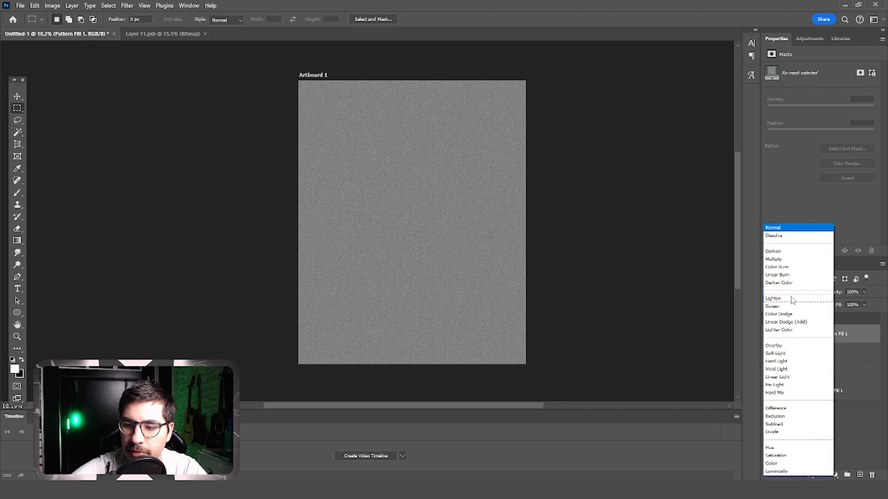
pyautogui.click(786, 346)
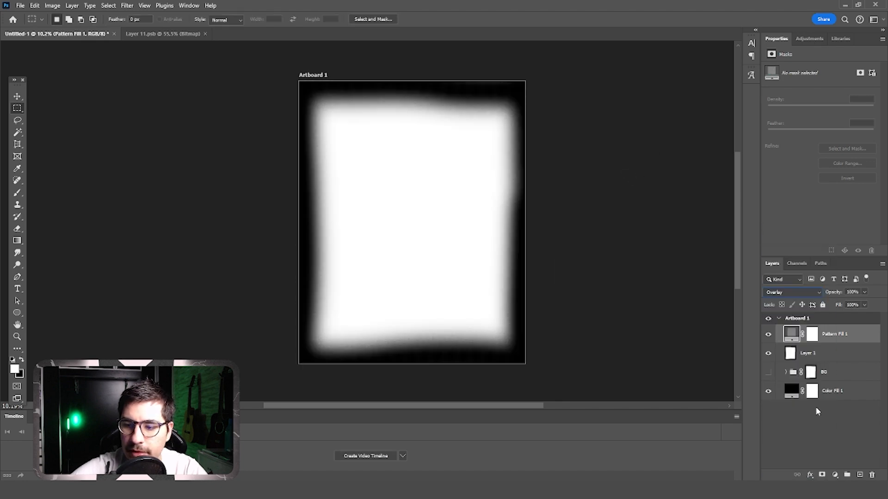
# Add a Threshold adjustment layer above the pattern fill and set its threshold level to 96.
pyautogui.click(835, 475)
pyautogui.click(834, 456)
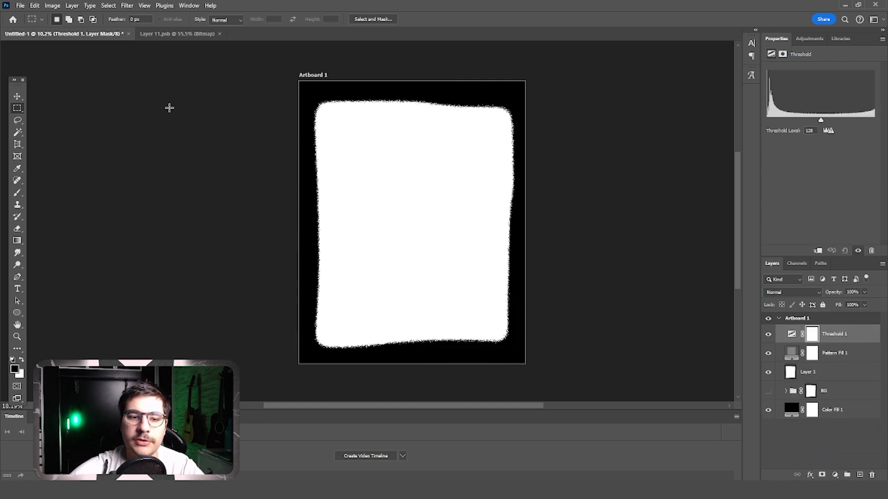
pyautogui.click(17, 97)
pyautogui.click(101, 121)
pyautogui.click(497, 122)
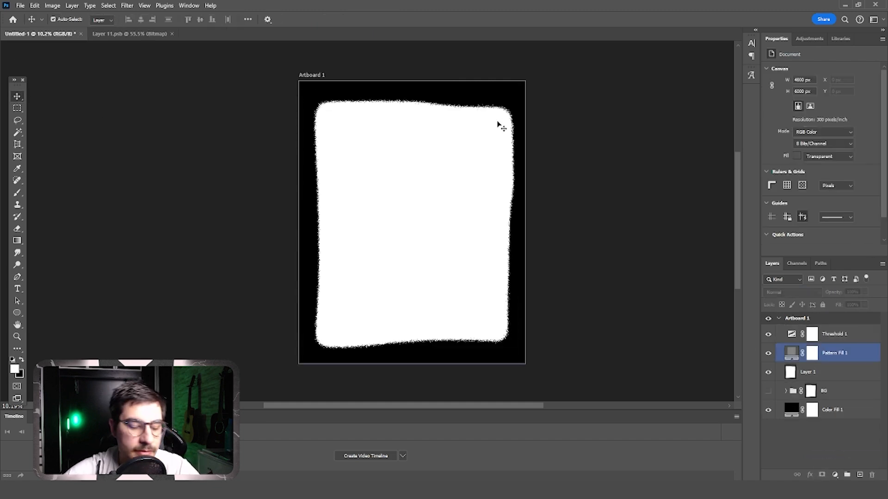
pyautogui.scroll(1, 498, 122)
pyautogui.scroll(5, 497, 123)
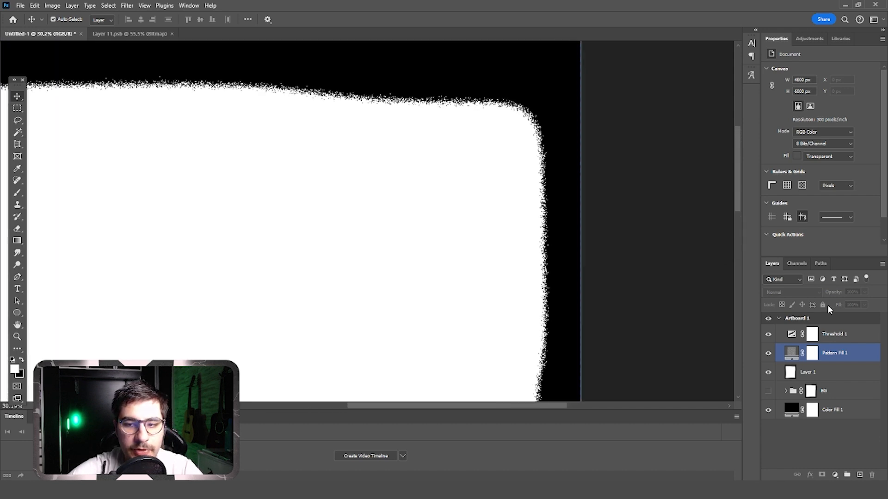
pyautogui.click(828, 336)
pyautogui.hscroll(-3, 716, 237)
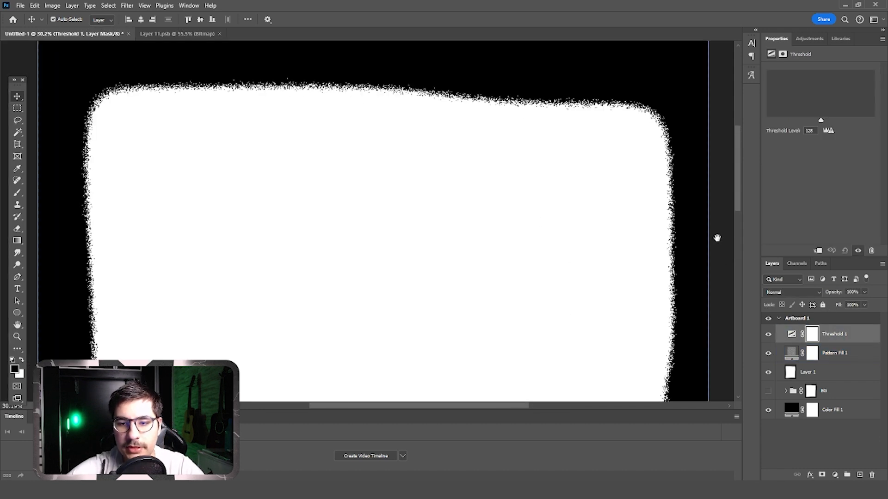
pyautogui.moveTo(822, 121)
pyautogui.mouseDown()
pyautogui.moveTo(833, 122)
pyautogui.moveTo(792, 121)
pyautogui.moveTo(808, 121)
pyautogui.mouseUp()
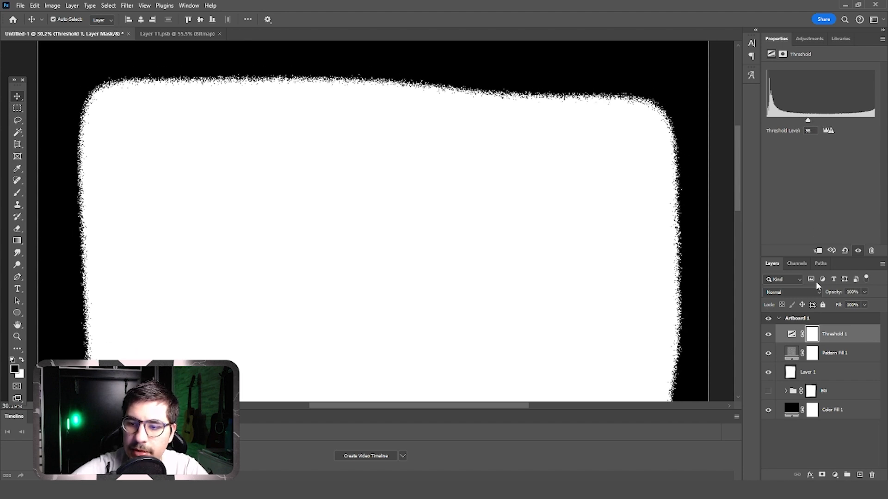
# Set the grain pattern fill's scale to 407%.
pyautogui.click(835, 354)
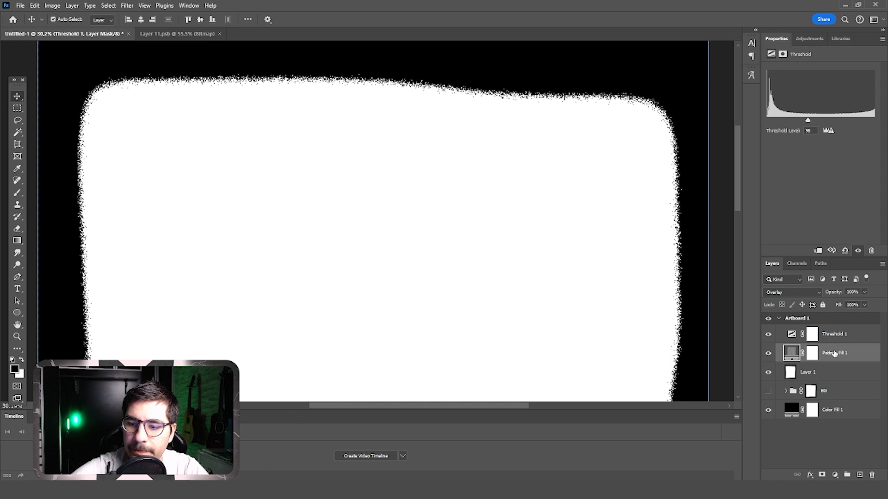
pyautogui.doubleClick(790, 353)
pyautogui.moveTo(577, 210); pyautogui.dragTo(596, 209)
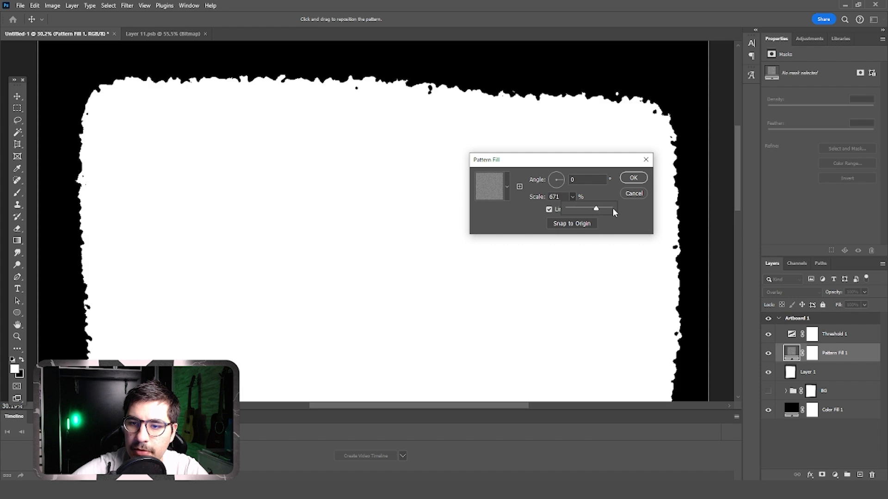
pyautogui.click(613, 212)
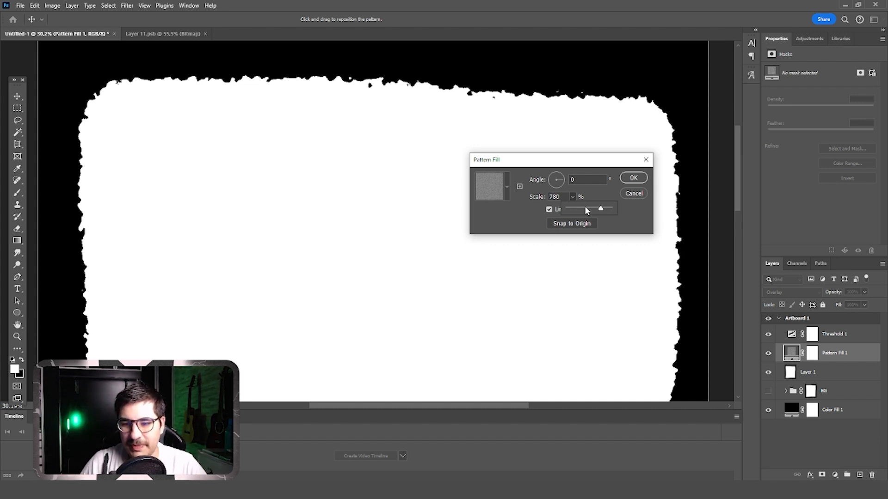
pyautogui.click(585, 209)
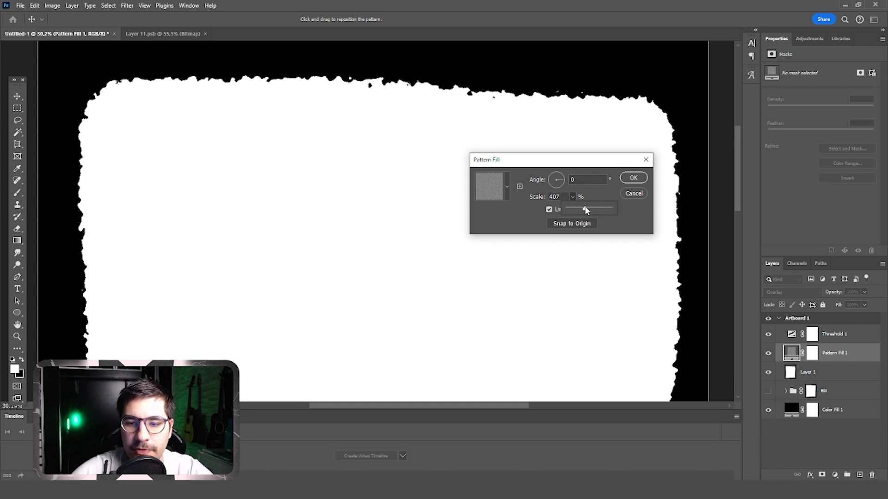
pyautogui.click(624, 182)
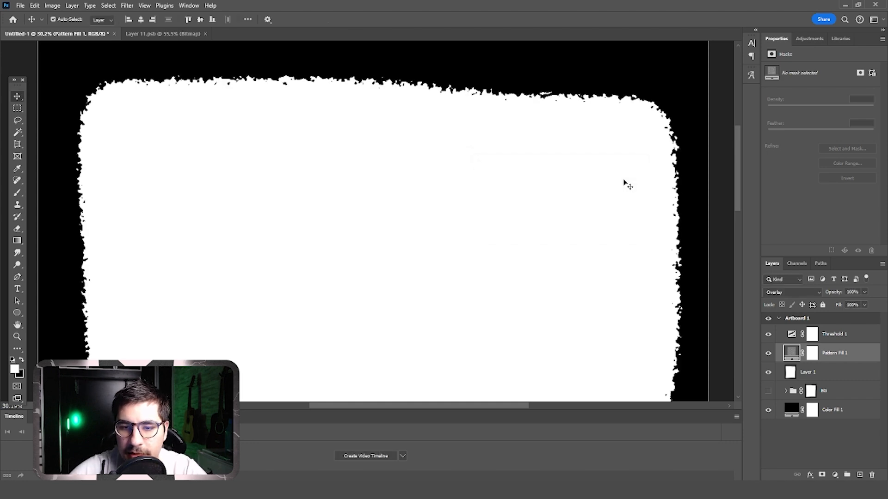
# Merge the Threshold 1, Pattern Fill 1 and Layer 1 layers into a single layer.
pyautogui.scroll(-2, 609, 242)
pyautogui.click(815, 370)
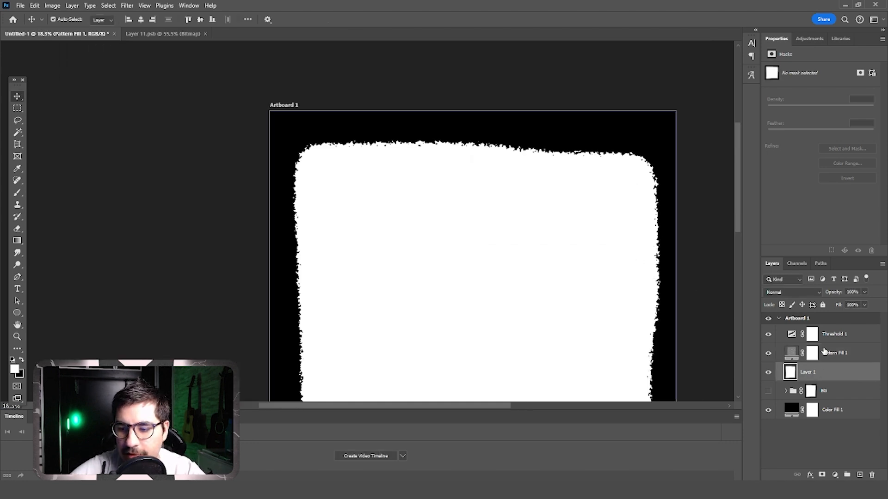
pyautogui.rightClick(829, 334)
pyautogui.click(822, 375)
pyautogui.click(822, 373)
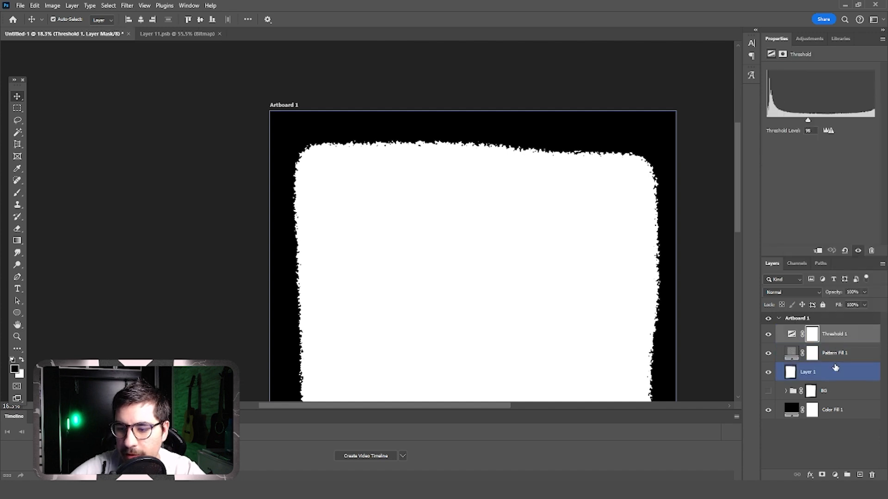
pyautogui.keyDown('shift'); pyautogui.click(840, 336); pyautogui.keyUp('shift')
pyautogui.rightClick(840, 337)
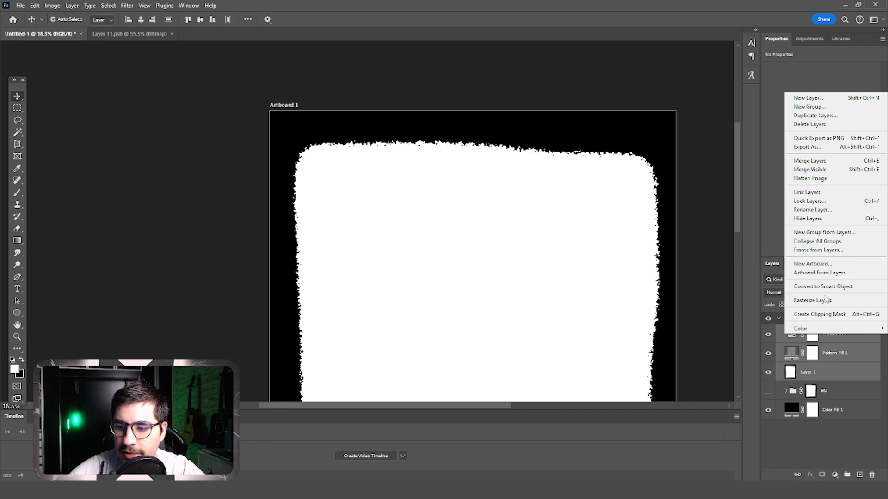
pyautogui.click(823, 160)
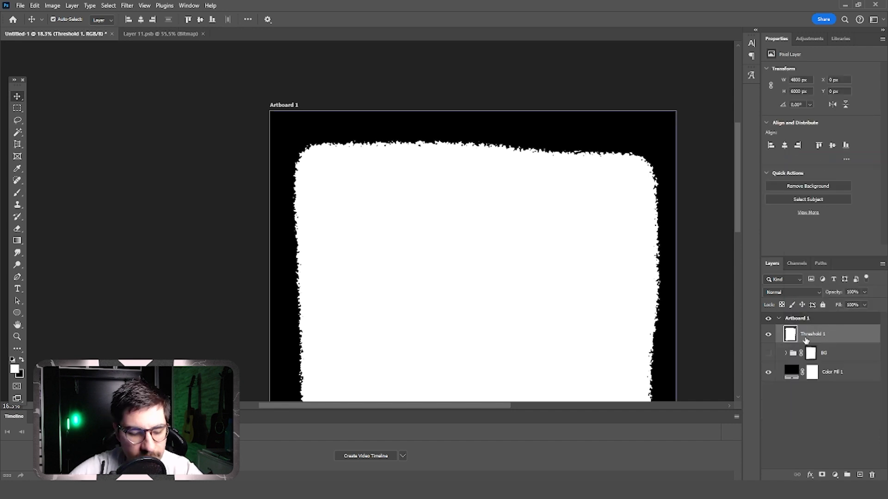
# Copy the entire merged threshold image, hide its layer and show the BG group.
pyautogui.hotkey('ctrl', 'a')
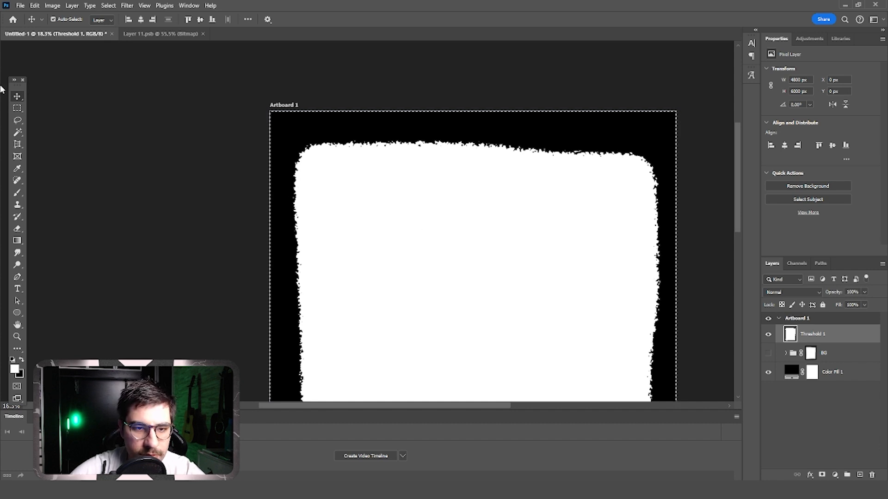
pyautogui.click(17, 108)
pyautogui.hotkey('ctrl', 'd')
pyautogui.click(768, 334)
pyautogui.click(768, 353)
# Paste the copied threshold image into the BG group's layer mask, deselect and return to the artwork view.
pyautogui.keyDown('alt'); pyautogui.click(811, 353); pyautogui.keyUp('alt')
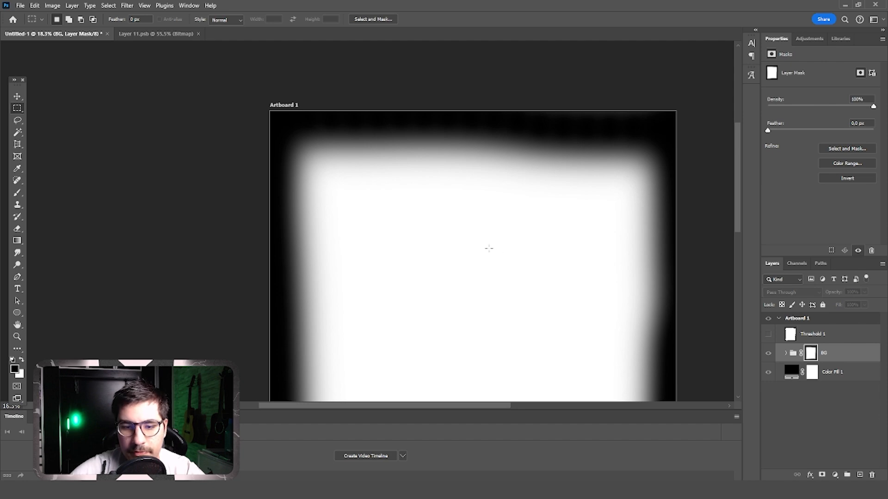
pyautogui.scroll(-2, 489, 248)
pyautogui.scroll(-1, 490, 252)
pyautogui.hotkey('ctrl', 'v')
pyautogui.click(17, 97)
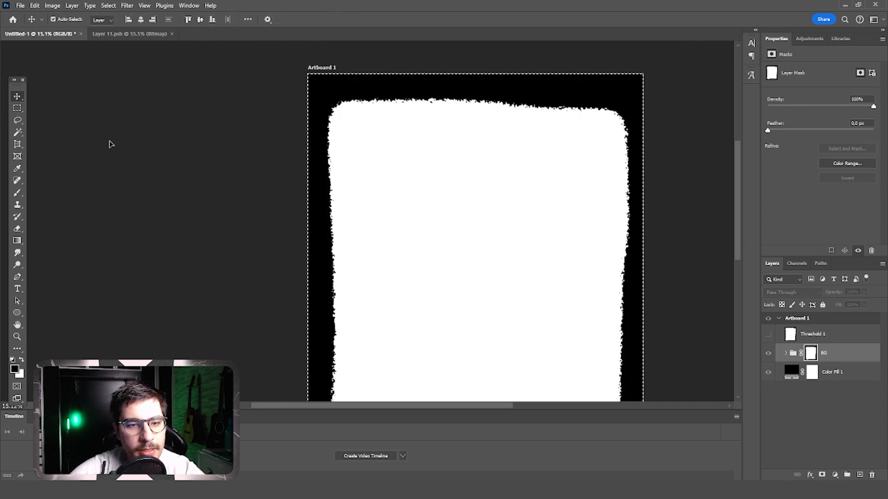
pyautogui.hotkey('ctrl', 'd')
pyautogui.click(109, 144)
pyautogui.click(18, 108)
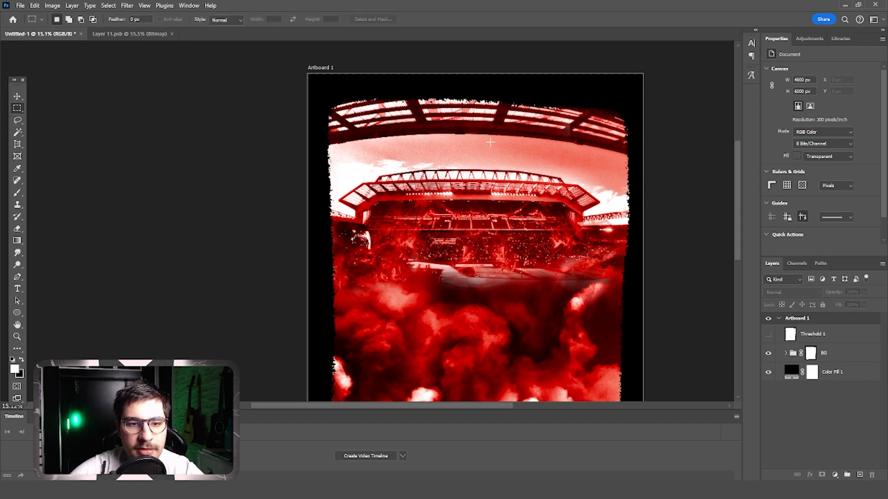
# Examine the textured mask edges around the BG artwork up close and as a whole.
pyautogui.scroll(10, 490, 143)
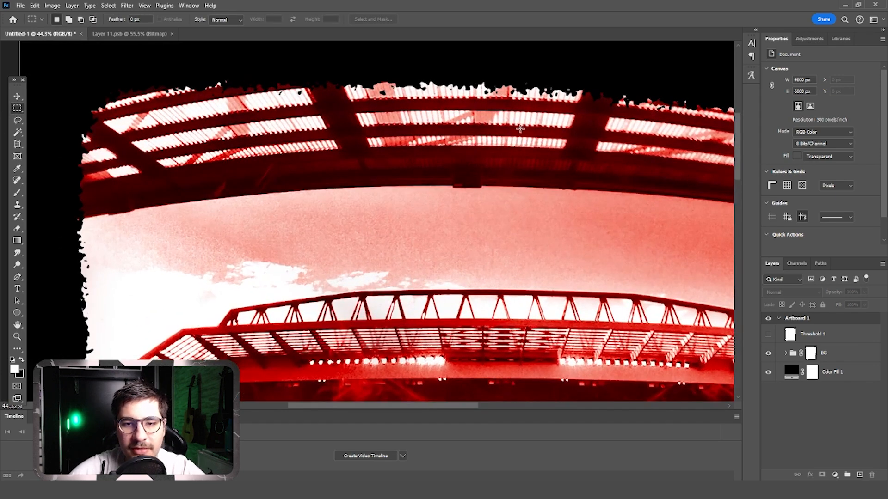
pyautogui.moveTo(575, 170); pyautogui.dragTo(353, 123)
pyautogui.scroll(-1, 496, 175)
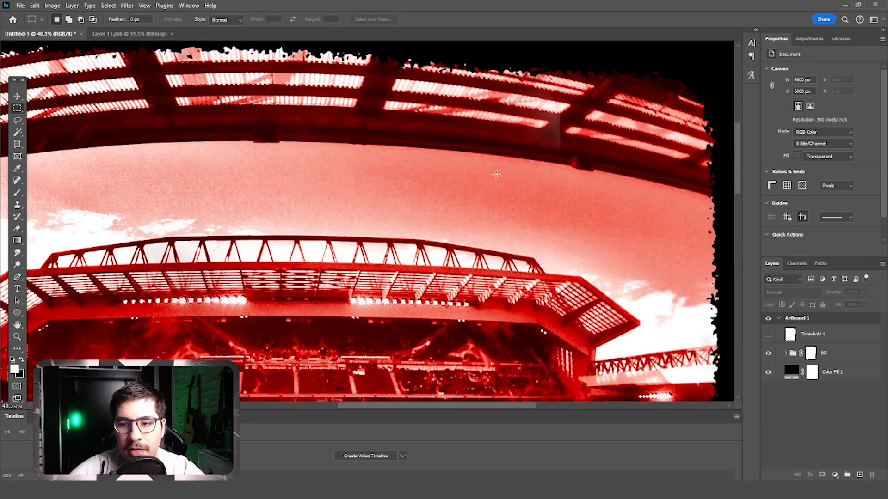
pyautogui.scroll(-8, 496, 175)
pyautogui.scroll(-3, 496, 175)
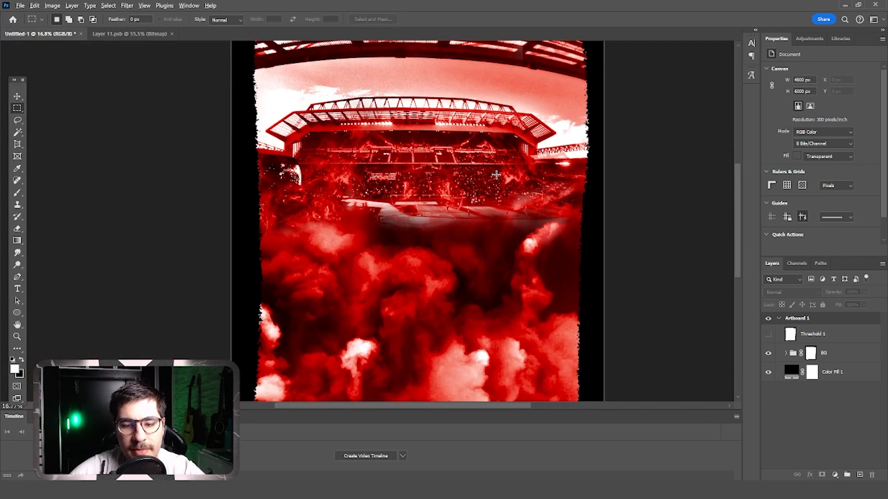
pyautogui.scroll(-2, 496, 175)
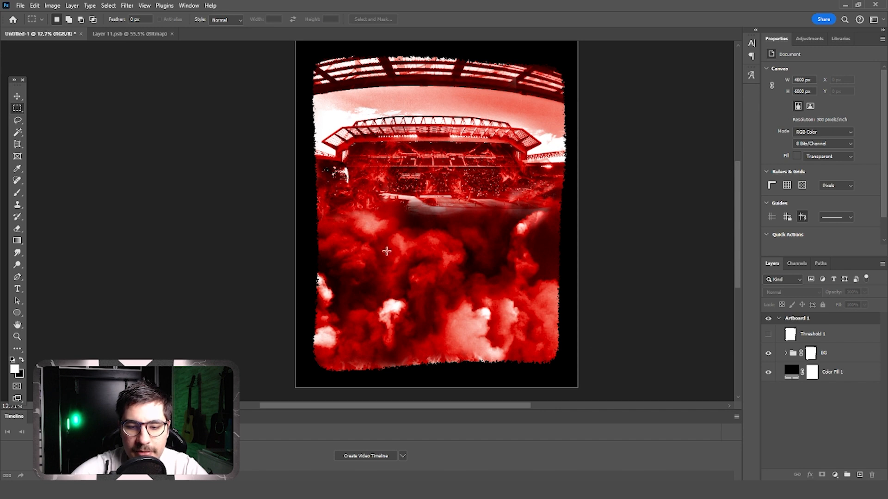
pyautogui.click(125, 8)
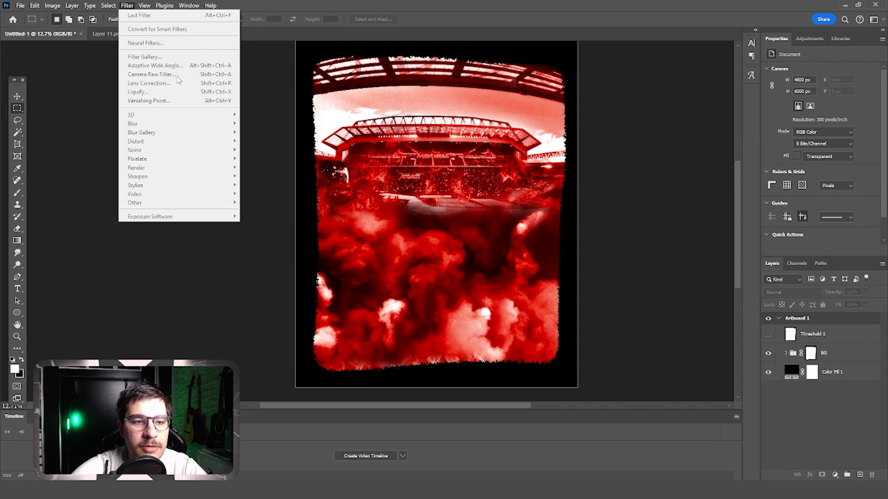
pyautogui.click(206, 331)
# Replace the BG group's layer mask with a new blank one and delete the hidden Threshold 1 layer.
pyautogui.click(17, 96)
pyautogui.click(808, 354)
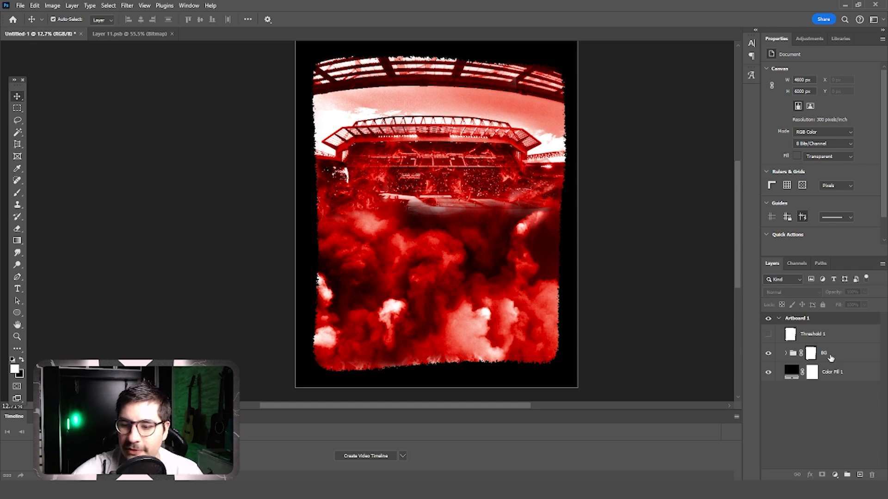
pyautogui.rightClick(813, 355)
pyautogui.click(825, 369)
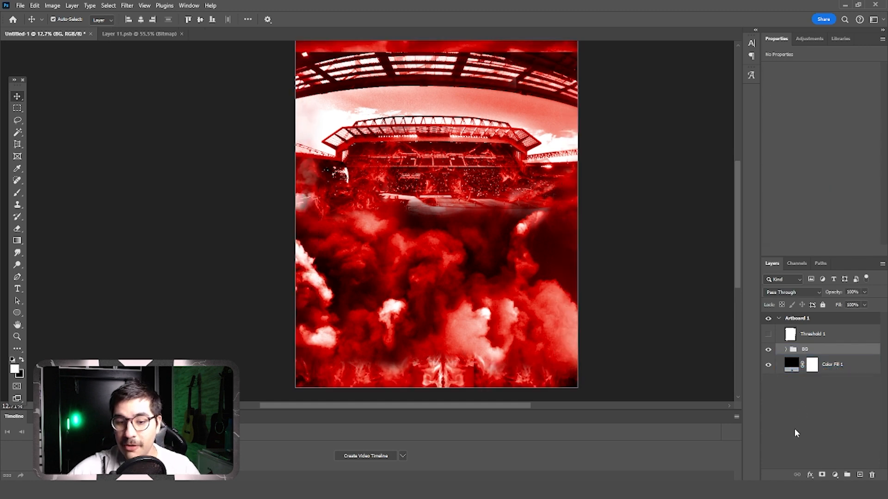
pyautogui.click(821, 475)
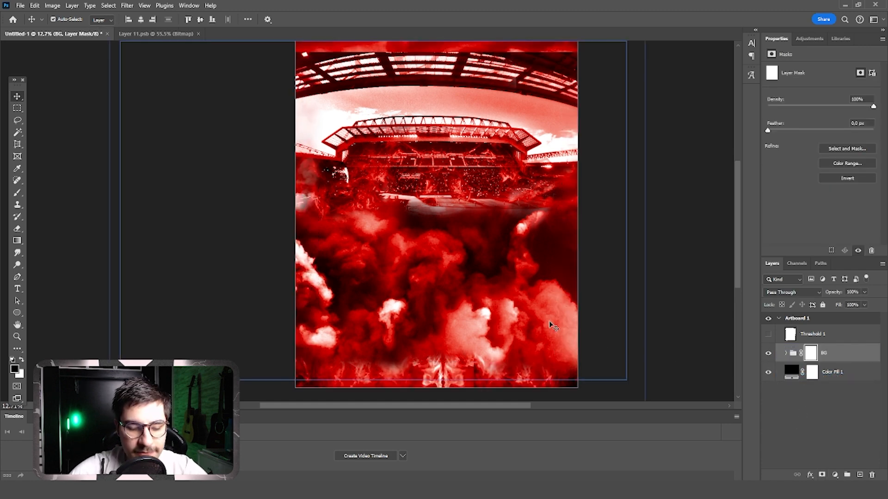
pyautogui.click(818, 334)
pyautogui.press('Delete')
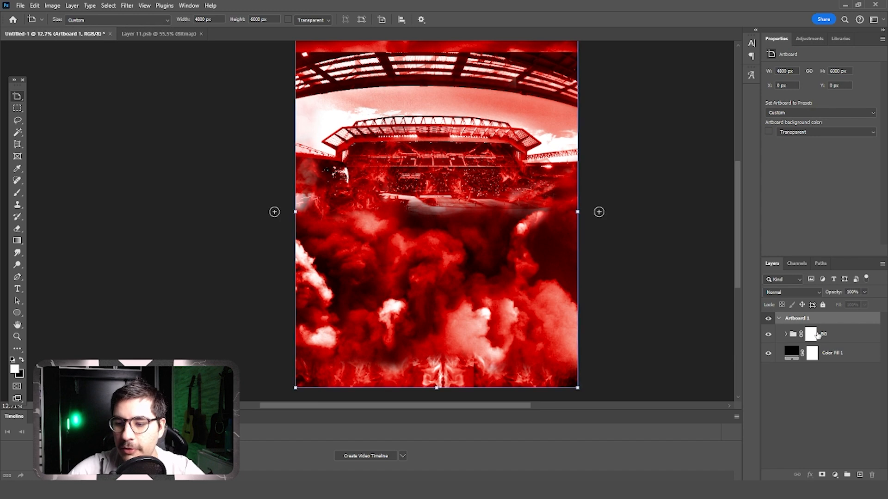
# Paint soft black around all the artboard's edges on the BG group's layer mask.
pyautogui.click(813, 335)
pyautogui.press('b')
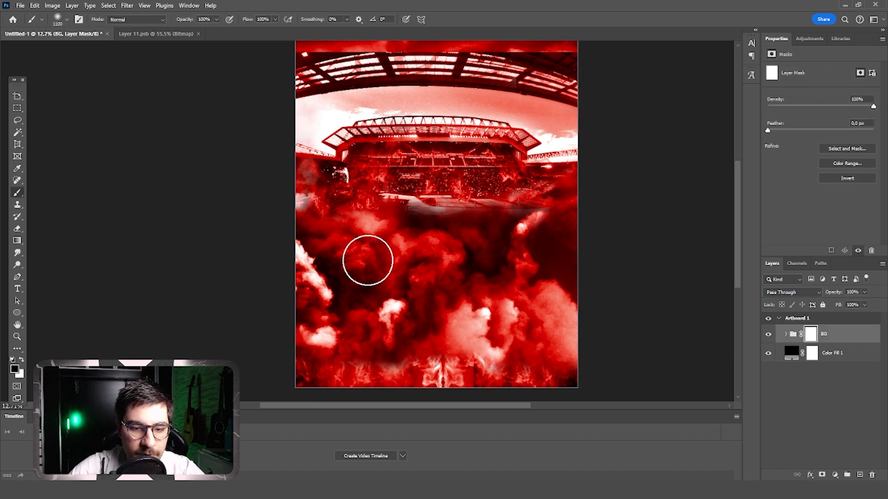
pyautogui.scroll(-2, 282, 267)
pyautogui.moveTo(453, 341); pyautogui.dragTo(629, 345)
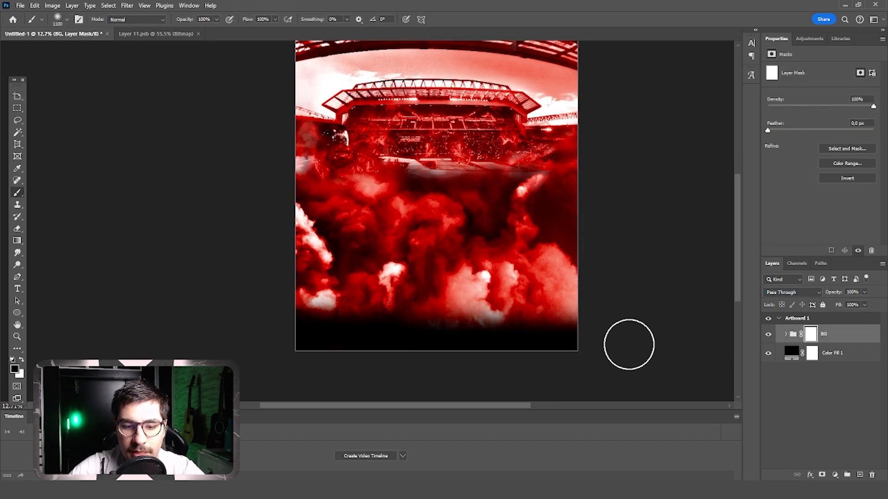
pyautogui.scroll(3, 598, 370)
pyautogui.moveTo(589, 313)
pyautogui.mouseDown()
pyautogui.moveTo(584, 50)
pyautogui.moveTo(527, 63)
pyautogui.moveTo(256, 63)
pyautogui.moveTo(289, 169)
pyautogui.moveTo(287, 387)
pyautogui.moveTo(300, 65)
pyautogui.mouseUp()
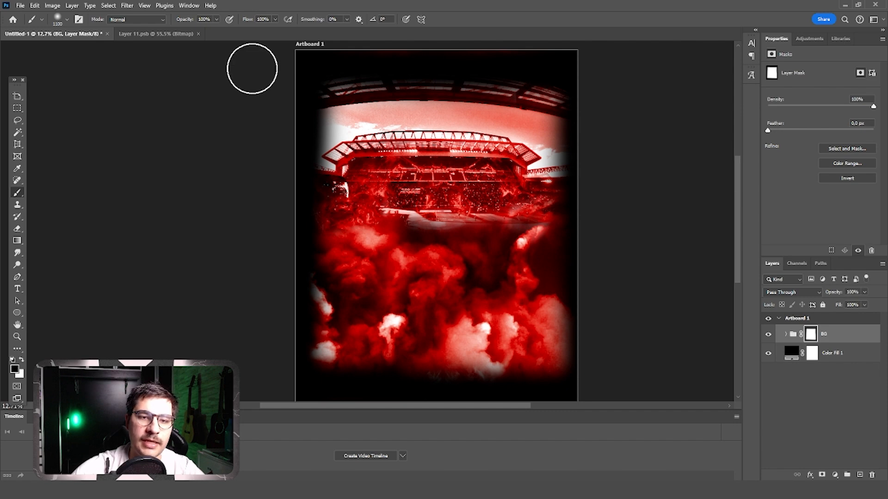
pyautogui.moveTo(588, 370)
pyautogui.mouseDown()
pyautogui.moveTo(586, 412)
pyautogui.moveTo(562, 83)
pyautogui.mouseUp()
pyautogui.scroll(-2, 300, 376)
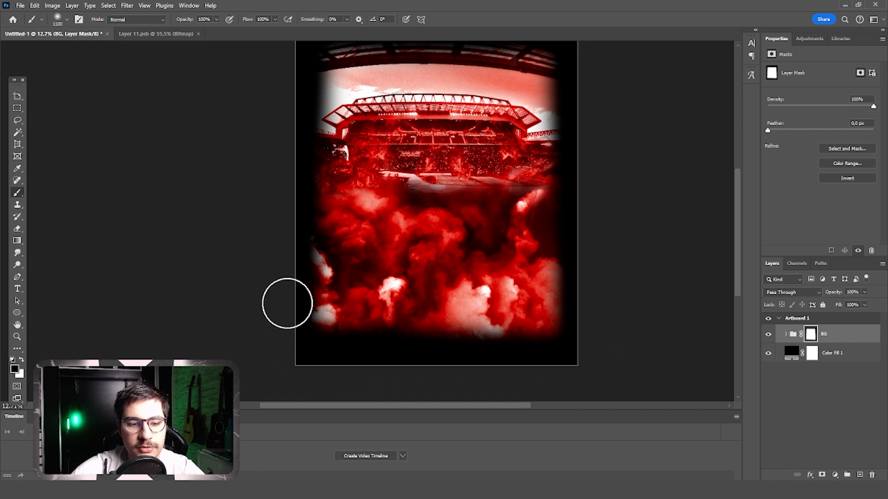
# Run the HALFTONE LAYER MASK action from the DEPTHTONE set on the BG group's layer mask.
pyautogui.click(17, 108)
pyautogui.click(189, 5)
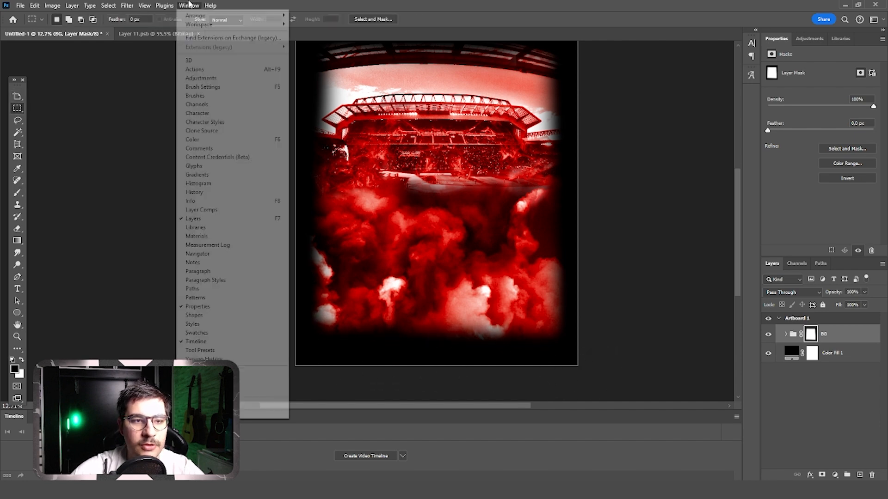
pyautogui.click(200, 71)
pyautogui.scroll(2, 143, 95)
pyautogui.click(70, 112)
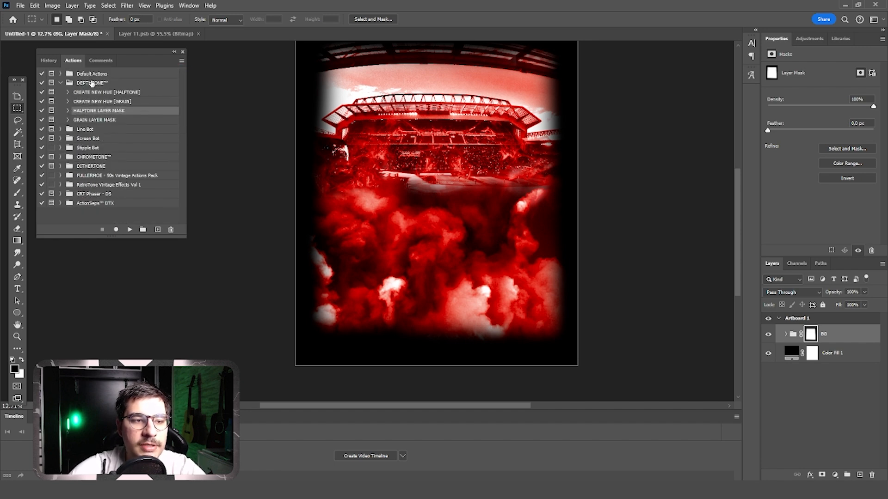
pyautogui.click(99, 83)
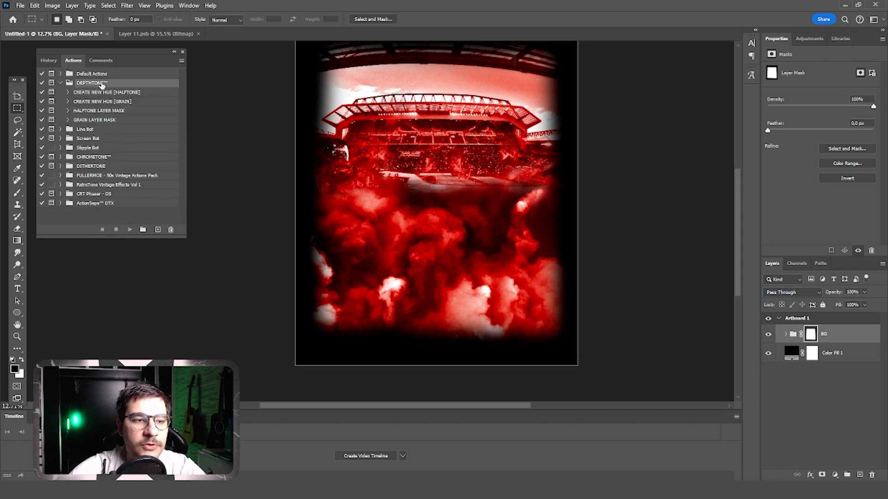
pyautogui.click(123, 112)
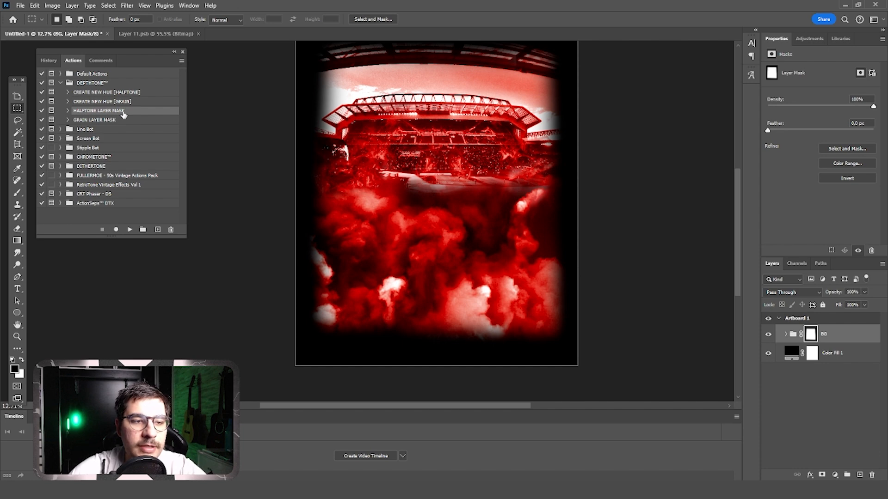
pyautogui.click(130, 229)
pyautogui.click(509, 235)
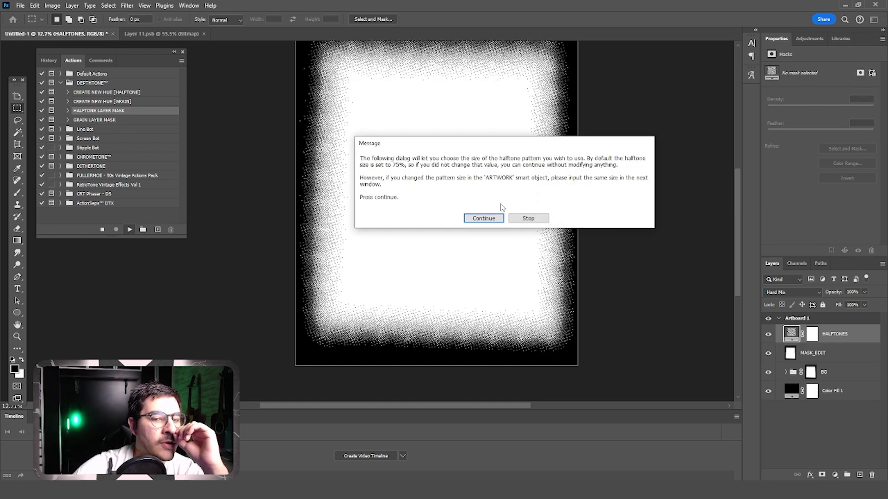
# Accept a halftone pattern scale of 75%, complete the action and close the list of actions.
pyautogui.click(484, 218)
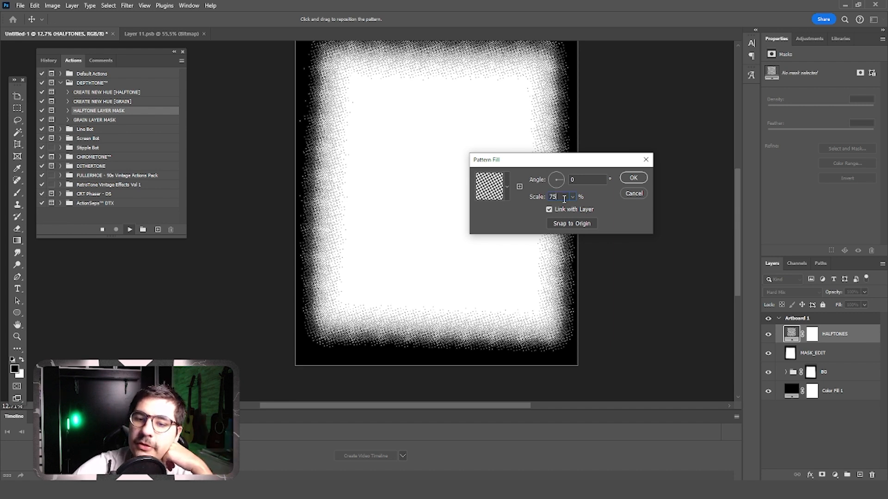
pyautogui.click(632, 178)
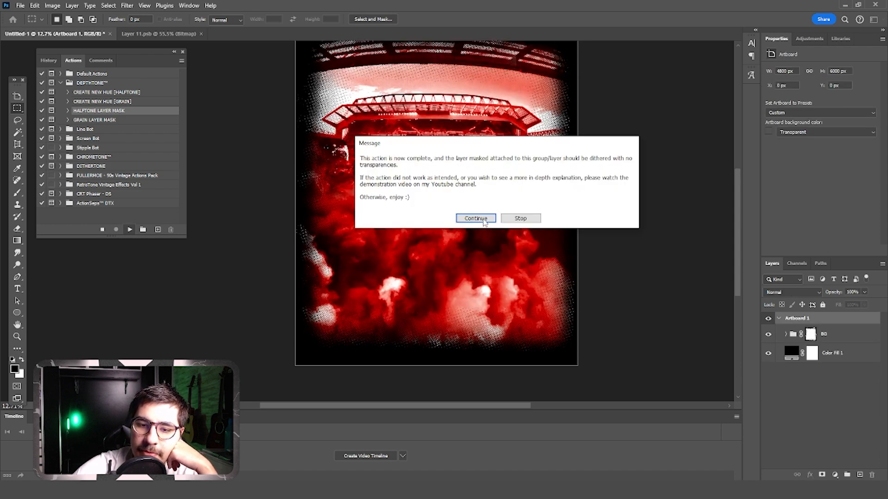
pyautogui.click(477, 220)
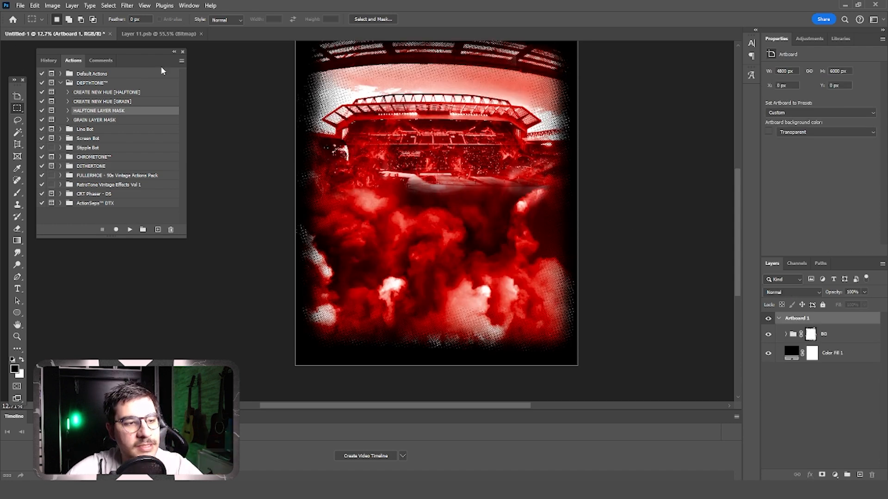
pyautogui.click(182, 51)
pyautogui.scroll(3, 311, 103)
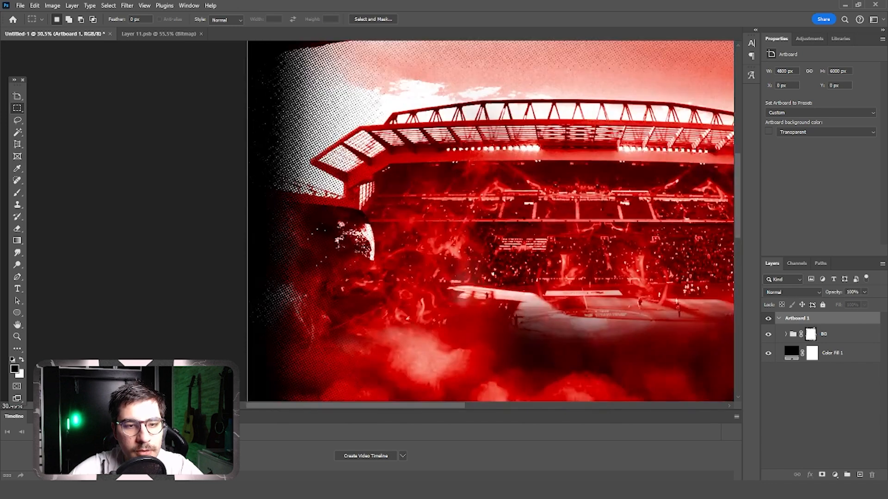
# Check the halftone edges of the artboard up close and close the Layer 11.psb bitmap document.
pyautogui.scroll(2, 284, 123)
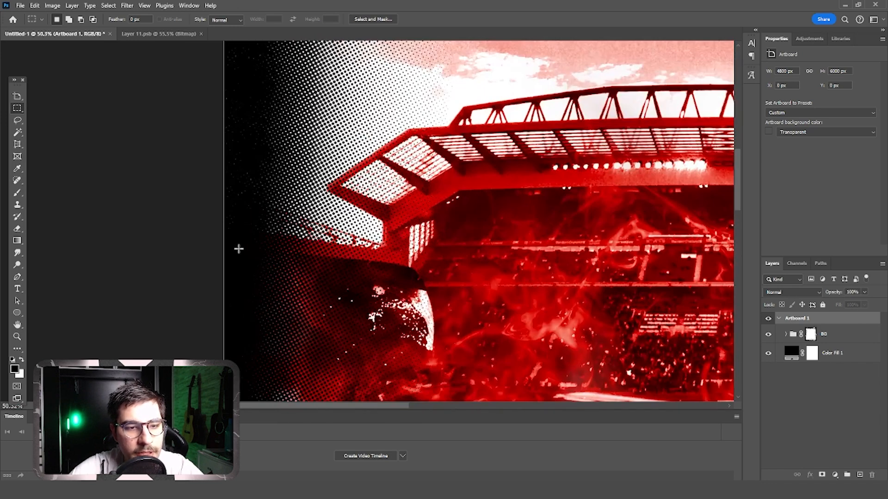
pyautogui.scroll(-3, 266, 260)
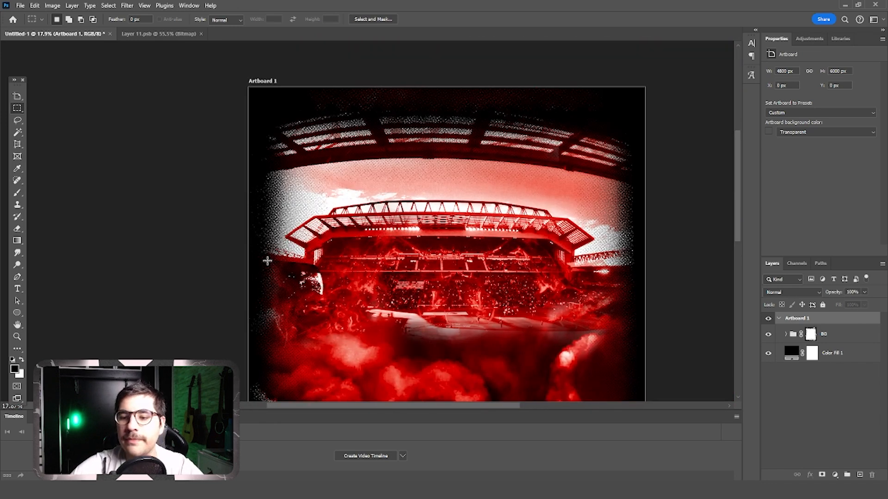
pyautogui.scroll(-2, 267, 262)
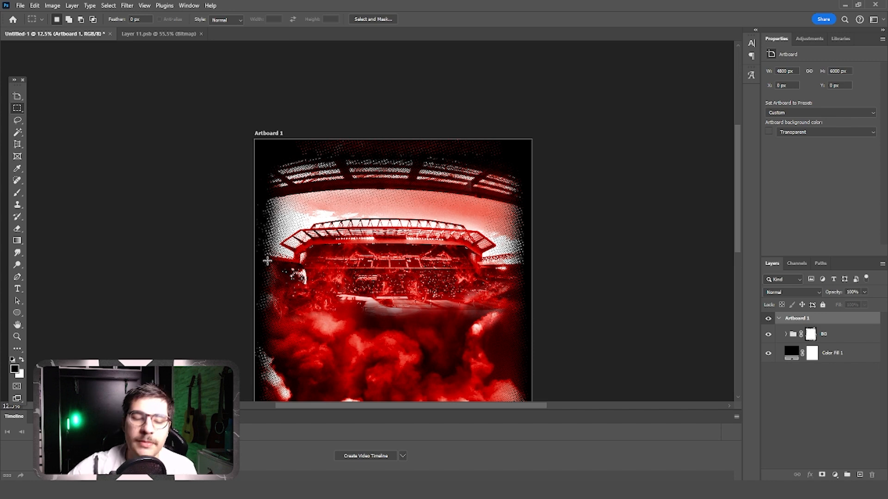
pyautogui.click(157, 33)
pyautogui.click(201, 33)
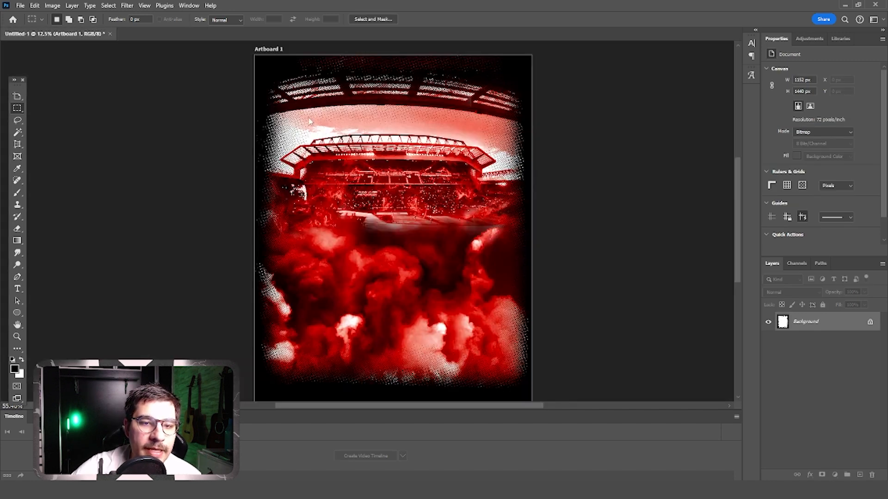
pyautogui.scroll(-1, 397, 192)
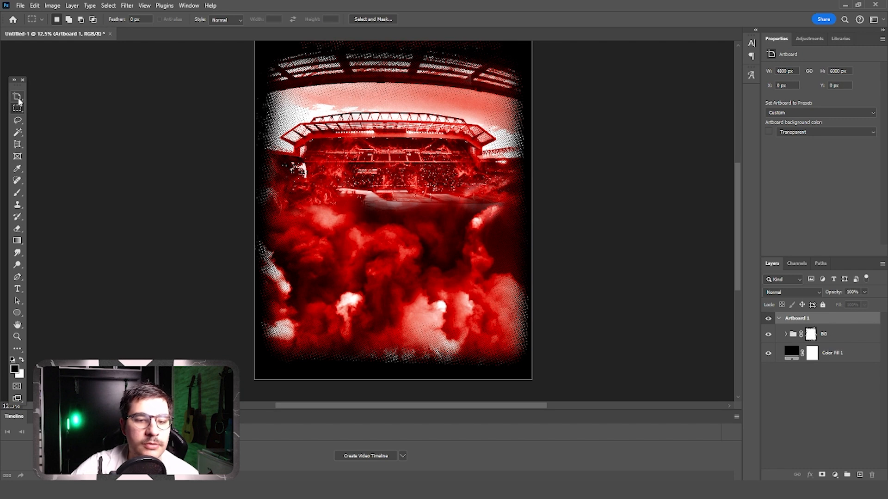
pyautogui.scroll(1, 176, 163)
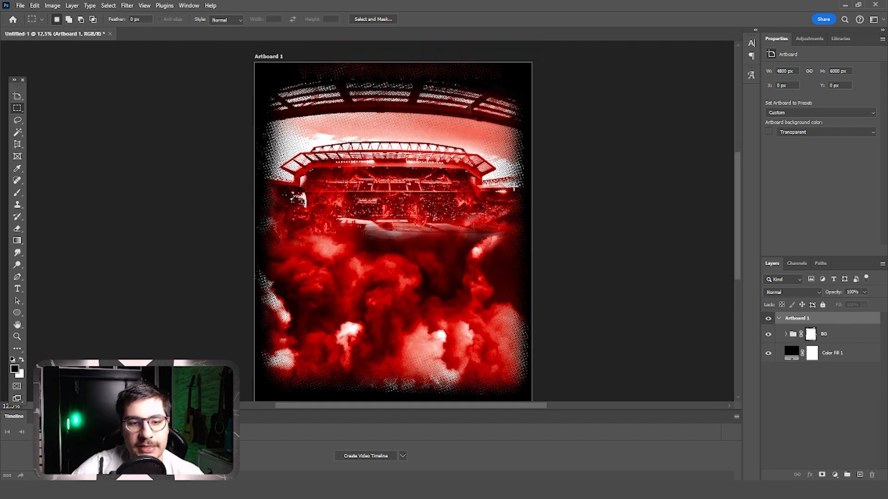
pyautogui.scroll(-1, 592, 191)
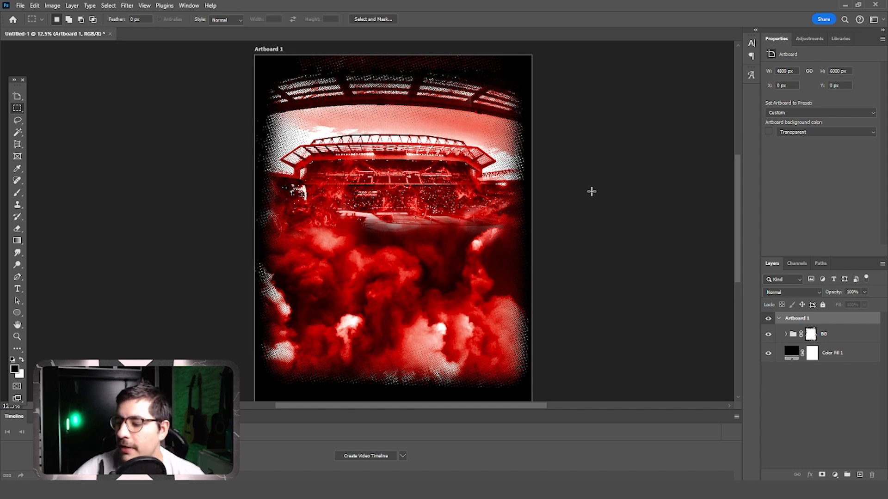